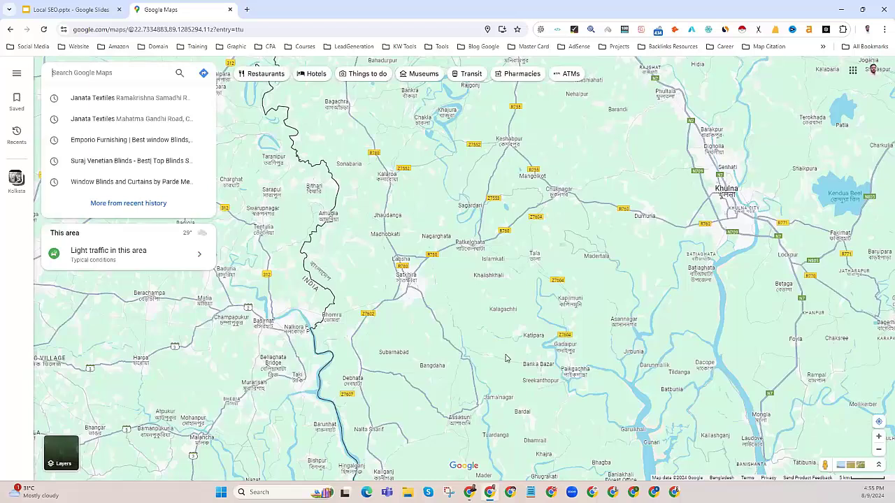
Annotate the map with a red centre point, scattered dots and large freehand circles around them, and clear the drawing
key(ctrl+2)
drag(439, 208, 439, 210)
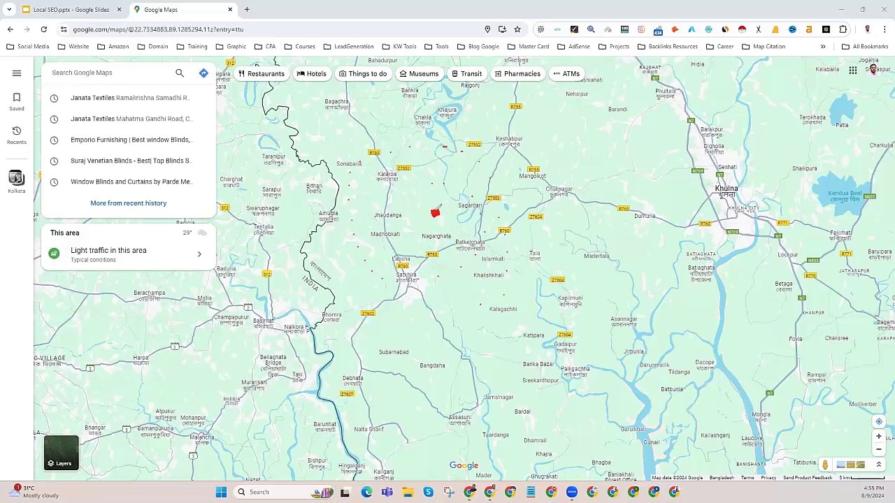
drag(436, 209, 431, 209)
drag(532, 140, 552, 140)
click(561, 167)
drag(558, 219, 558, 247)
drag(549, 296, 452, 317)
mouse_move(390, 313)
mouse_down()
mouse_move(312, 150)
mouse_move(589, 103)
mouse_move(484, 356)
mouse_move(315, 168)
mouse_up()
mouse_move(309, 200)
mouse_down()
mouse_move(628, 161)
mouse_move(518, 366)
mouse_move(294, 190)
mouse_up()
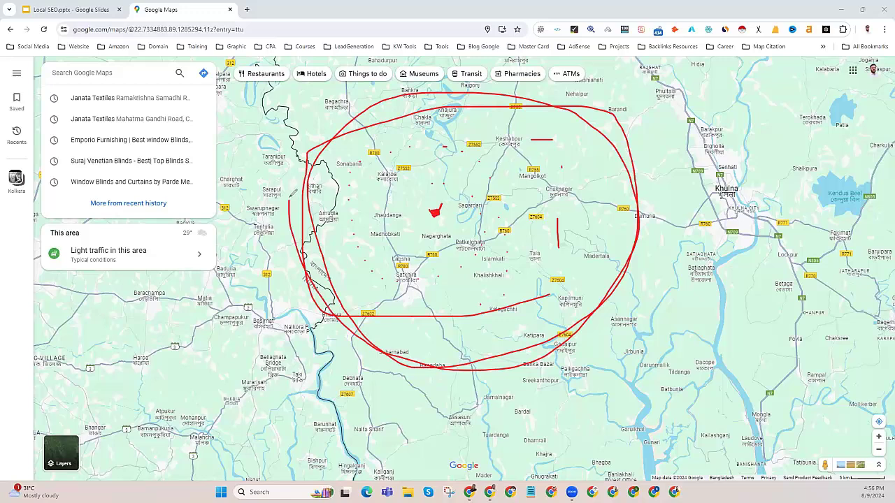
mouse_move(432, 204)
mouse_down()
mouse_move(428, 211)
mouse_move(451, 207)
mouse_move(416, 211)
mouse_move(450, 217)
mouse_up()
key(Escape)
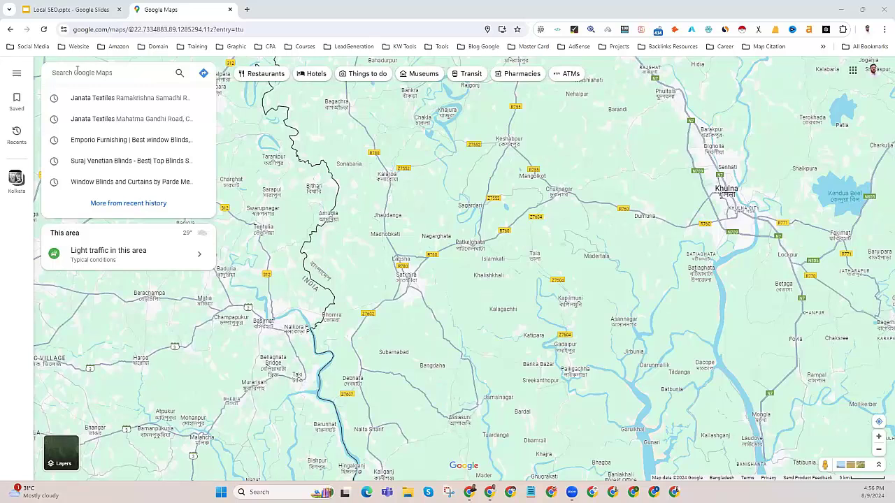
Open the recently viewed Janata Textiles place on Ramakrishna Samadhi Road and search for "curtain shop" around it
click(94, 98)
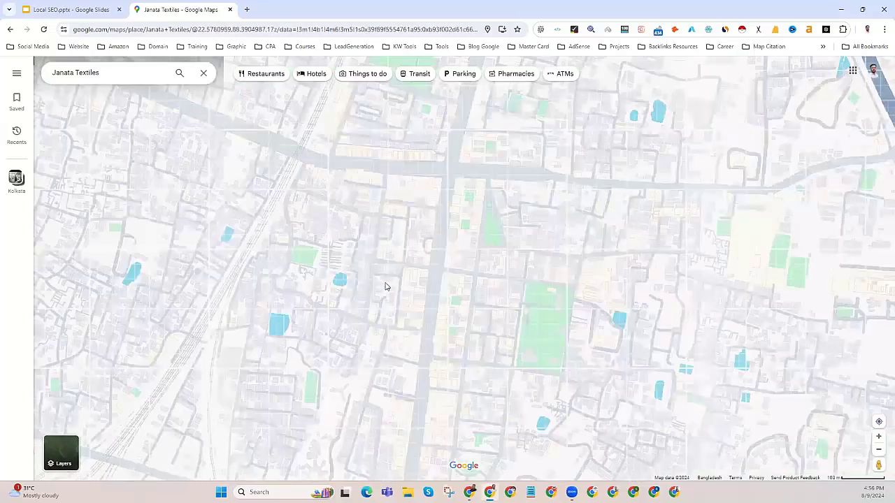
click(95, 70)
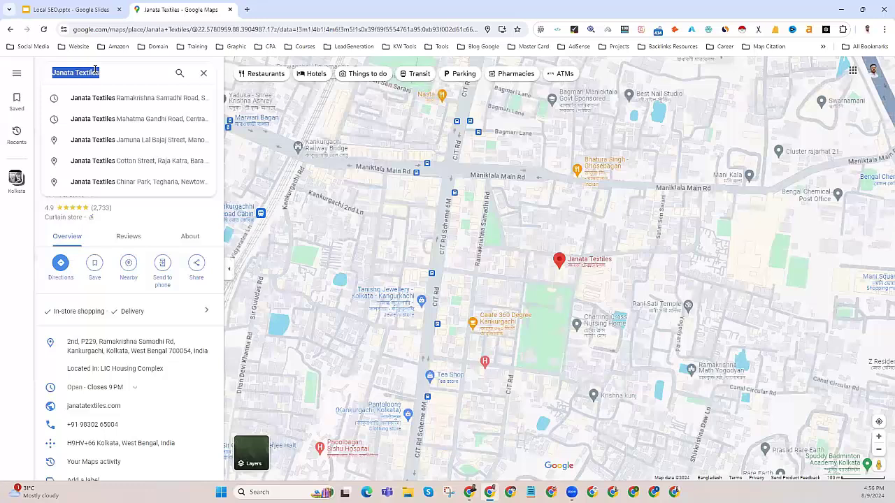
text(curt)
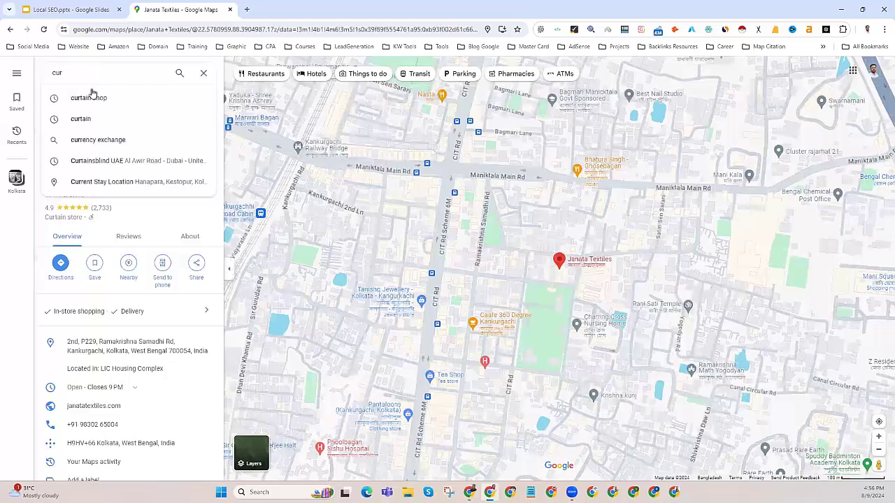
click(91, 98)
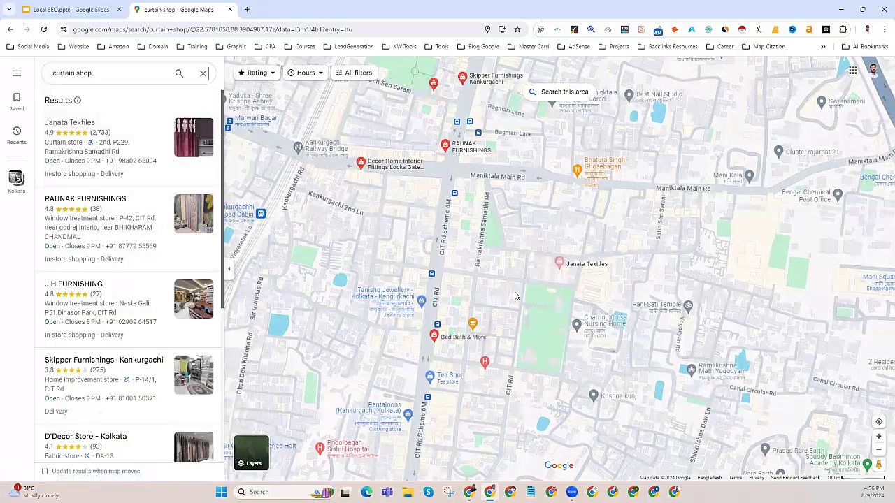
Annotate the curtain shop results with circles around Bed Bath & More and RAUNAK FURNISHINGS, arrows and widening rings, and clear the drawing
scroll(521, 295, down, 2)
scroll(514, 297, down, 2)
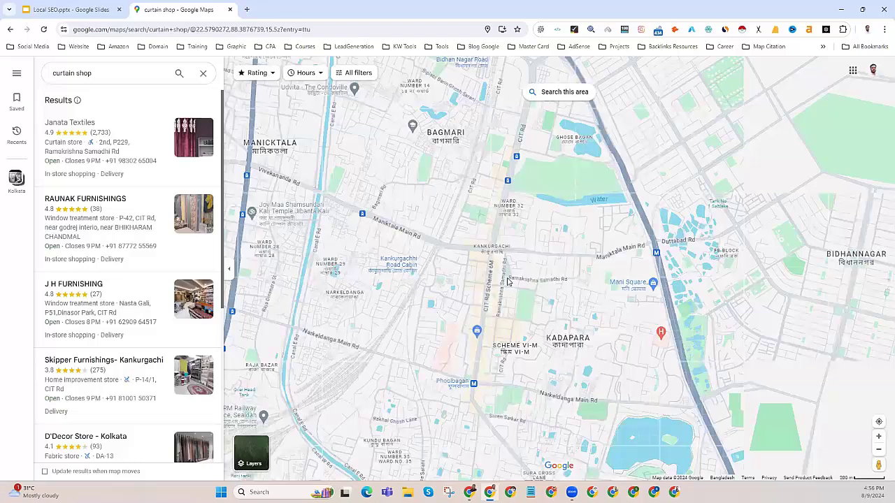
scroll(508, 281, up, 2)
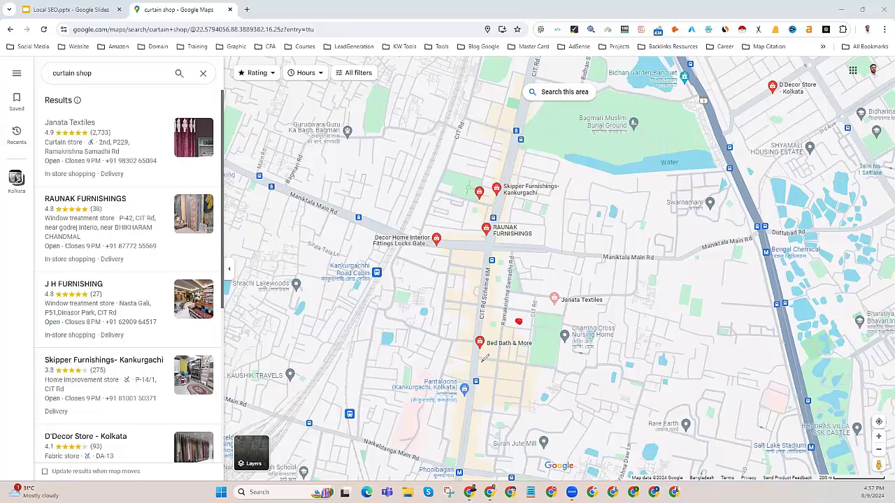
mouse_move(470, 345)
mouse_down()
mouse_move(478, 358)
mouse_move(498, 343)
mouse_move(480, 326)
mouse_move(464, 346)
mouse_move(481, 352)
mouse_up()
mouse_move(475, 235)
mouse_down()
mouse_move(503, 237)
mouse_move(486, 207)
mouse_move(473, 233)
mouse_move(497, 240)
mouse_move(517, 210)
mouse_move(537, 202)
mouse_move(544, 218)
mouse_move(537, 222)
mouse_up()
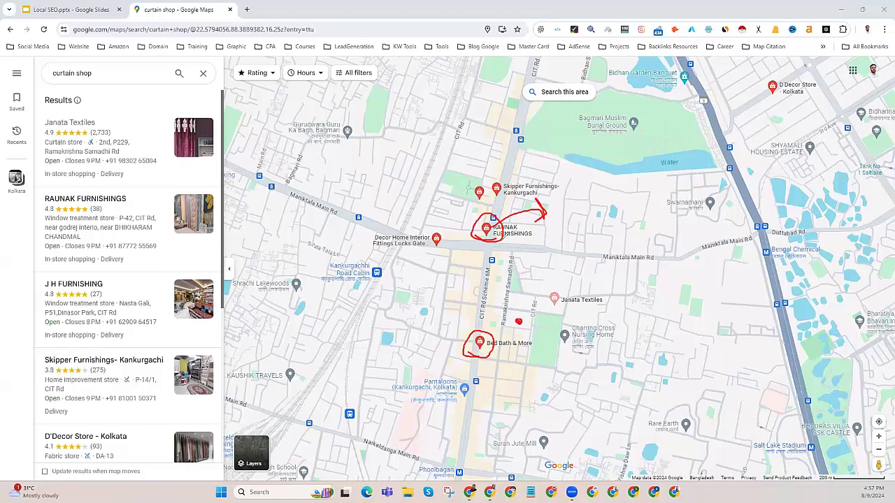
mouse_move(586, 177)
mouse_down()
mouse_move(475, 154)
mouse_move(394, 366)
mouse_move(560, 415)
mouse_move(617, 235)
mouse_move(530, 169)
mouse_move(411, 258)
mouse_move(467, 382)
mouse_move(585, 287)
mouse_move(554, 230)
mouse_move(443, 295)
mouse_move(509, 364)
mouse_move(540, 288)
mouse_move(492, 302)
mouse_move(498, 313)
mouse_move(478, 346)
mouse_move(301, 333)
mouse_move(306, 343)
mouse_move(299, 327)
mouse_move(320, 326)
mouse_move(303, 337)
mouse_up()
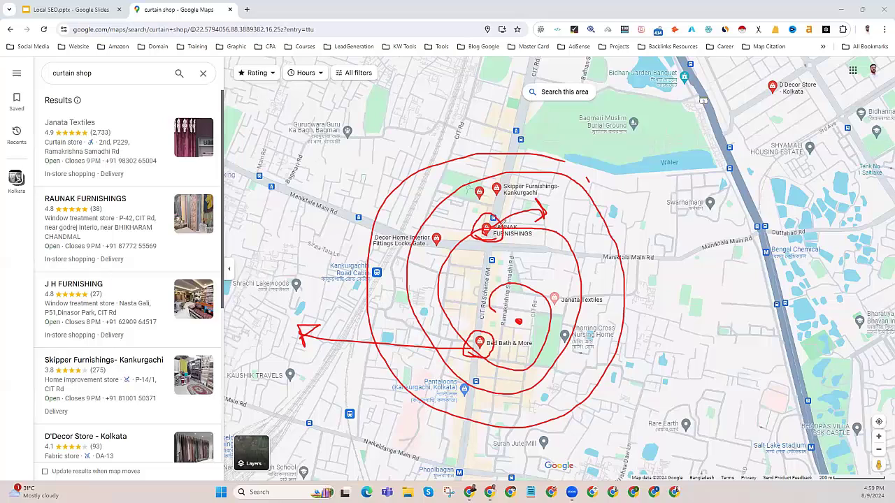
mouse_move(559, 282)
mouse_down()
mouse_move(558, 269)
mouse_move(493, 274)
mouse_move(521, 345)
mouse_up()
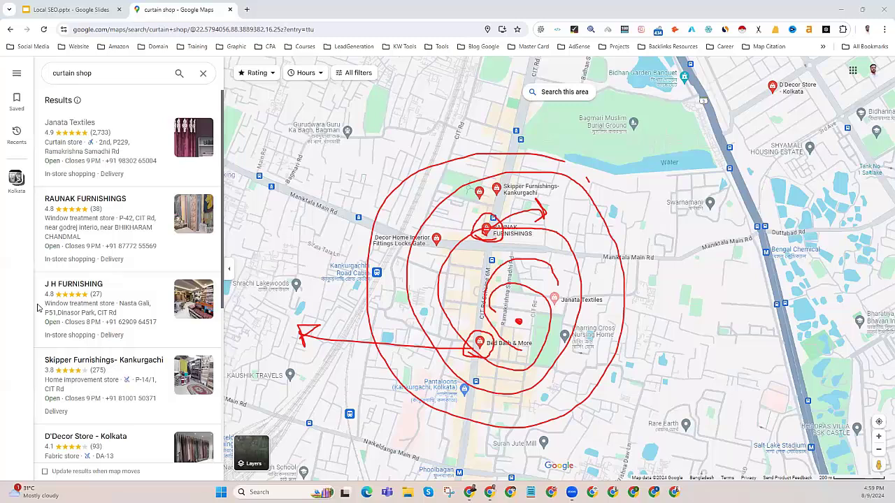
key(Escape)
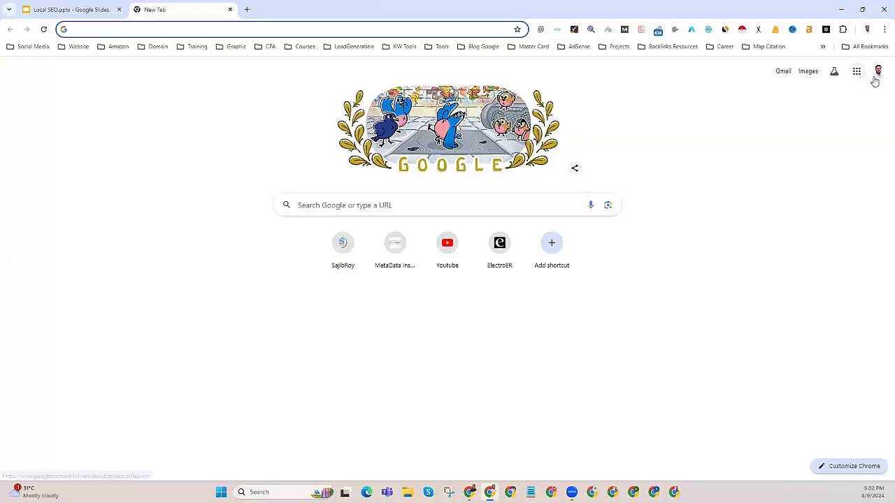
Open the bookmarked KML Circle Generator and My Maps in separate tabs, and highlight the KML Circle Generator page heading
click(769, 46)
click(757, 65)
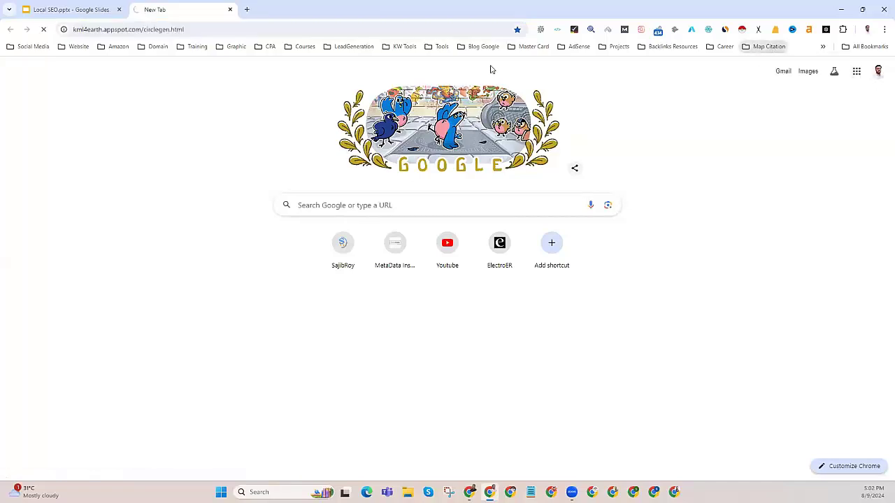
key(ctrl+t)
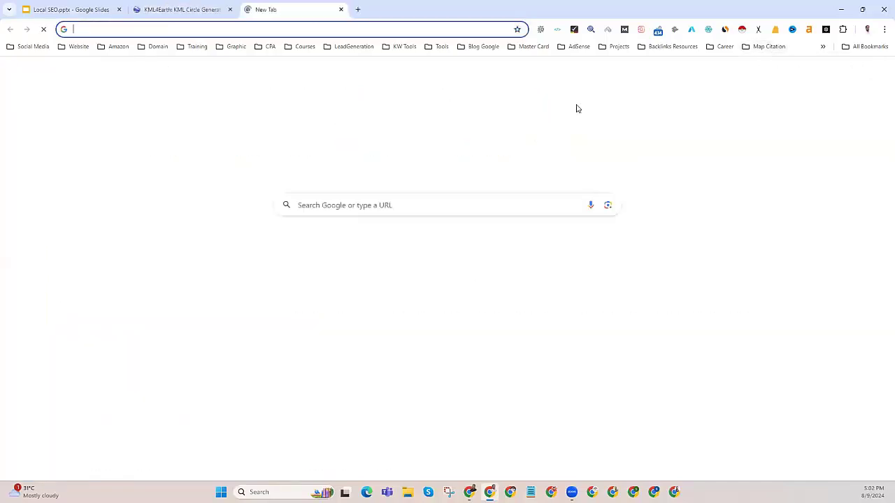
click(769, 46)
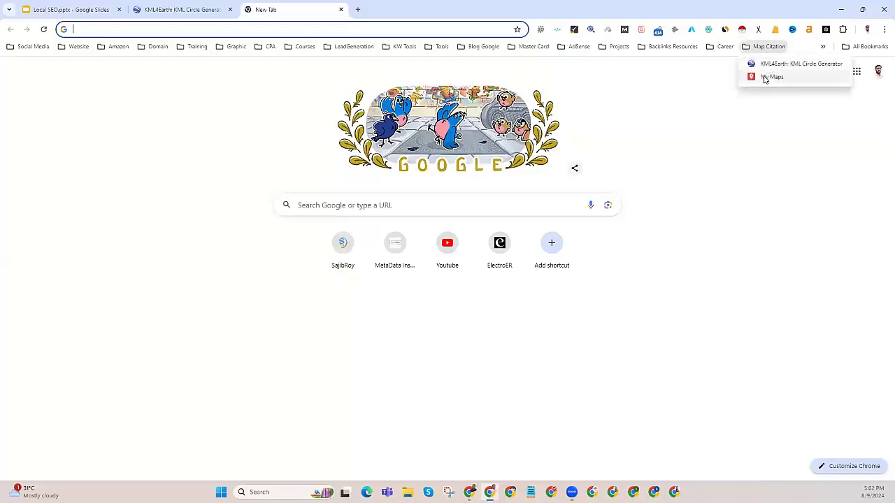
click(766, 79)
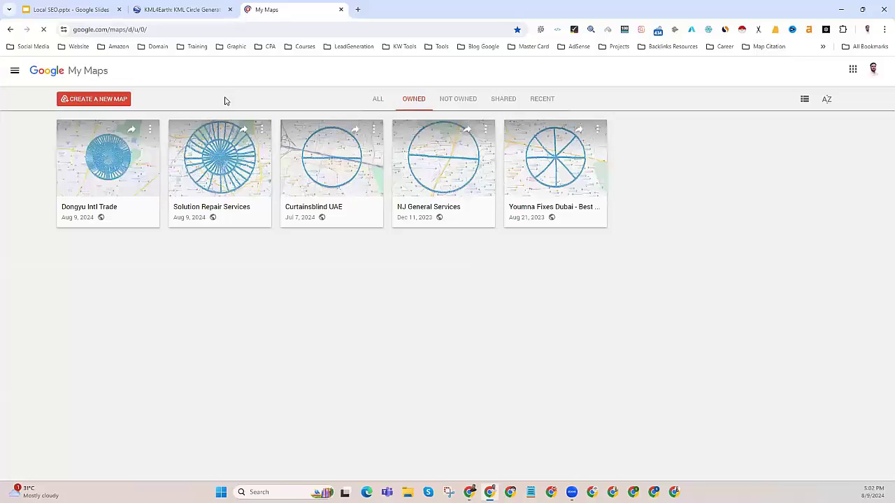
click(180, 11)
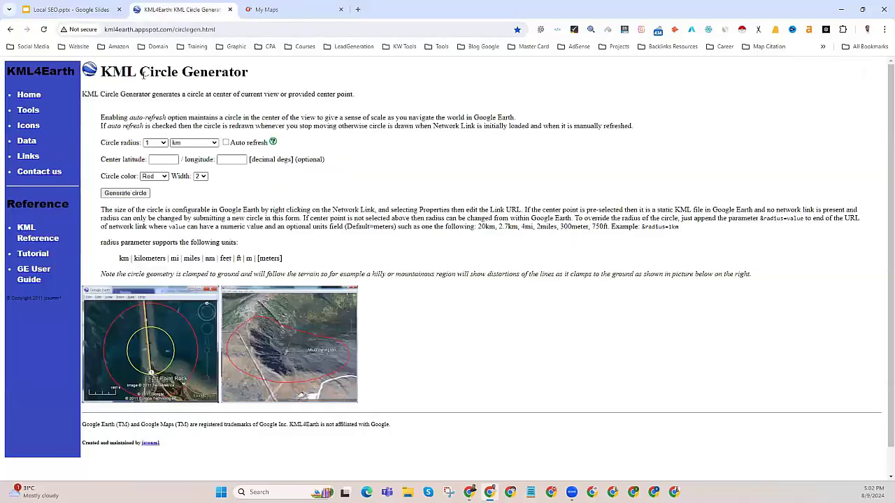
drag(102, 72, 258, 77)
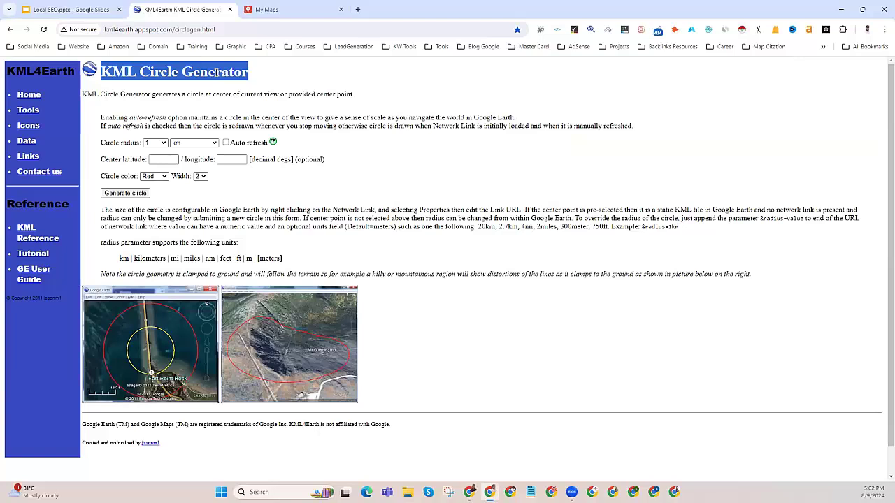
Open the Dongyu Intl Trade map in My Maps and examine its concentric circles and placemarks at several zoom levels
click(270, 7)
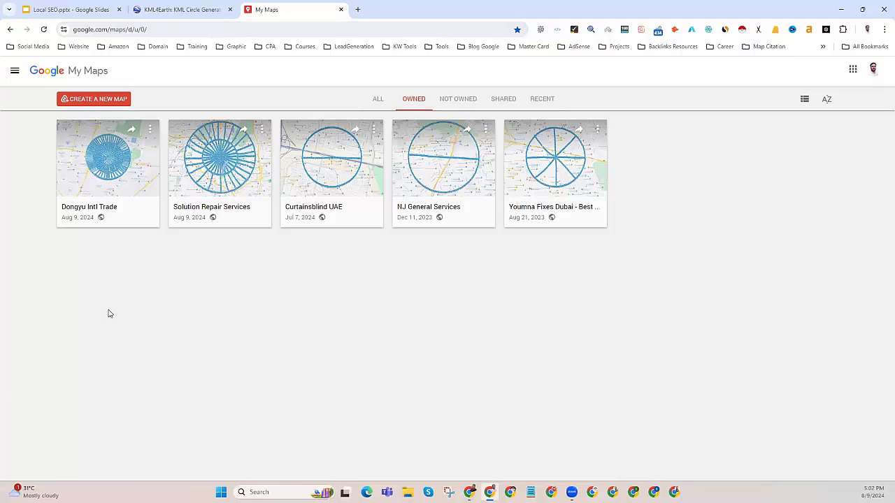
click(112, 165)
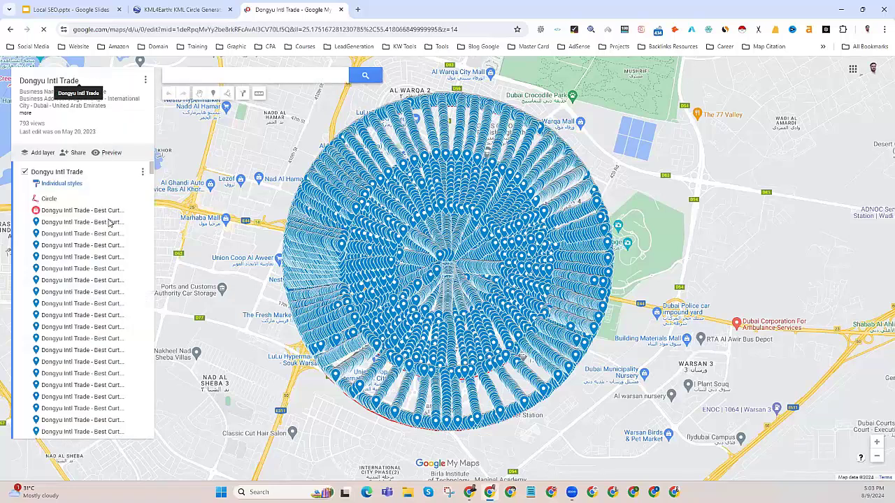
scroll(440, 285, up, 2)
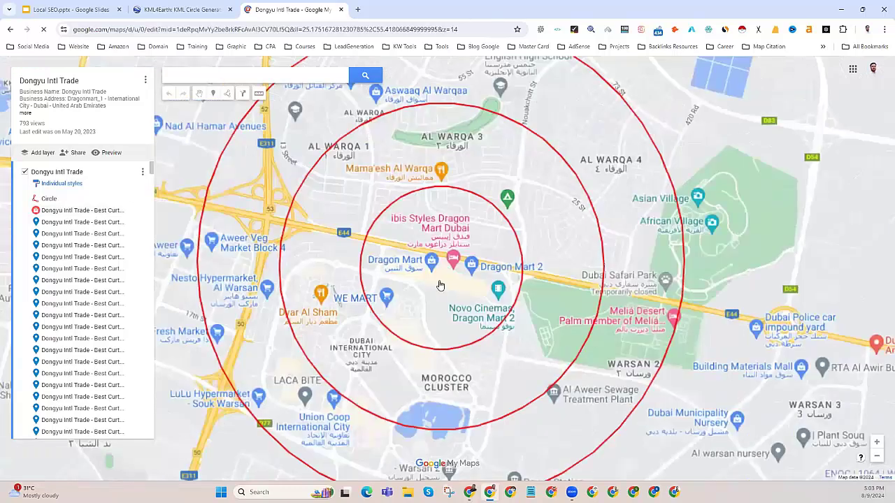
scroll(418, 277, up, 2)
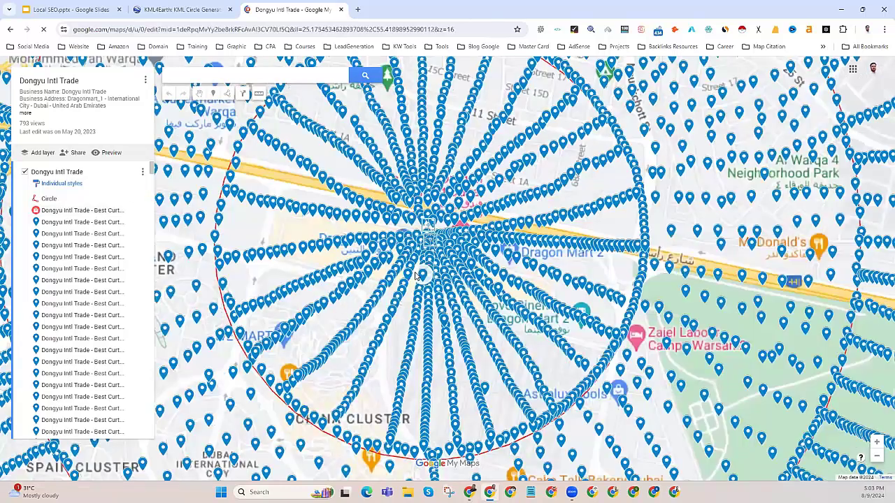
scroll(415, 275, up, 2)
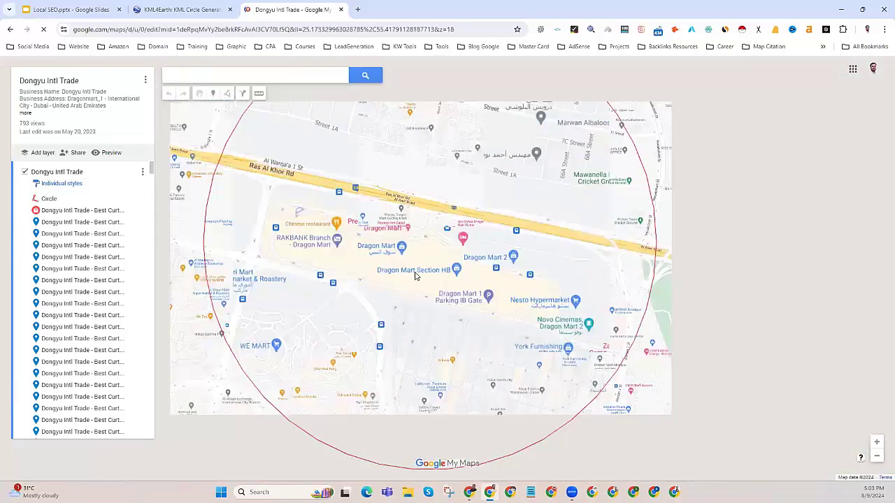
scroll(415, 275, down, 4)
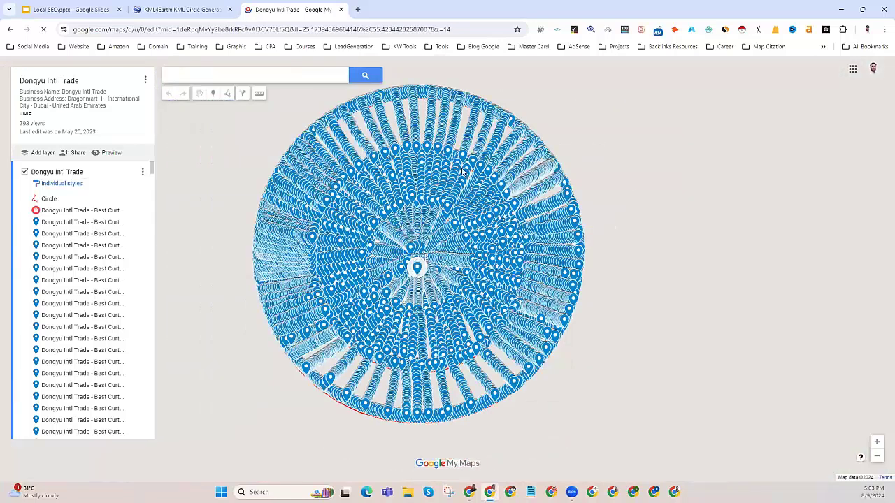
scroll(414, 273, down, 2)
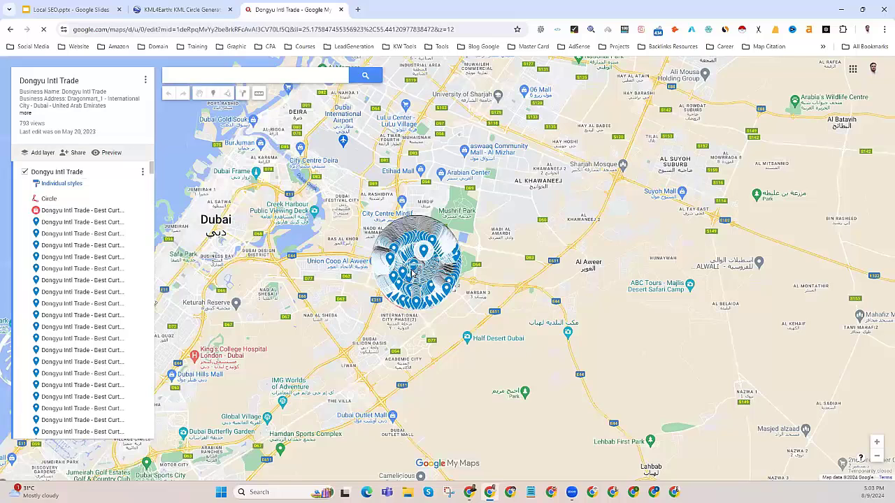
scroll(451, 284, up, 3)
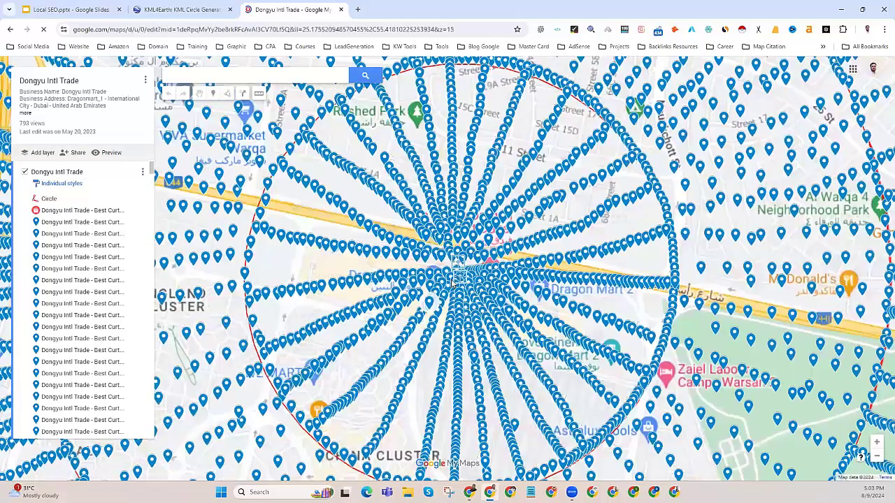
scroll(454, 281, up, 2)
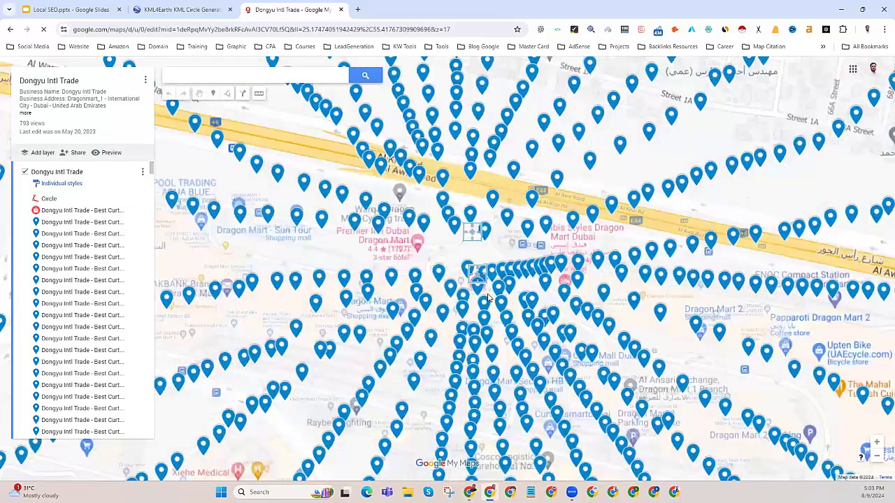
Open the central red Dongyu Intl Trade placemark and highlight its business name, address and phone details
scroll(488, 292, up, 1)
click(488, 291)
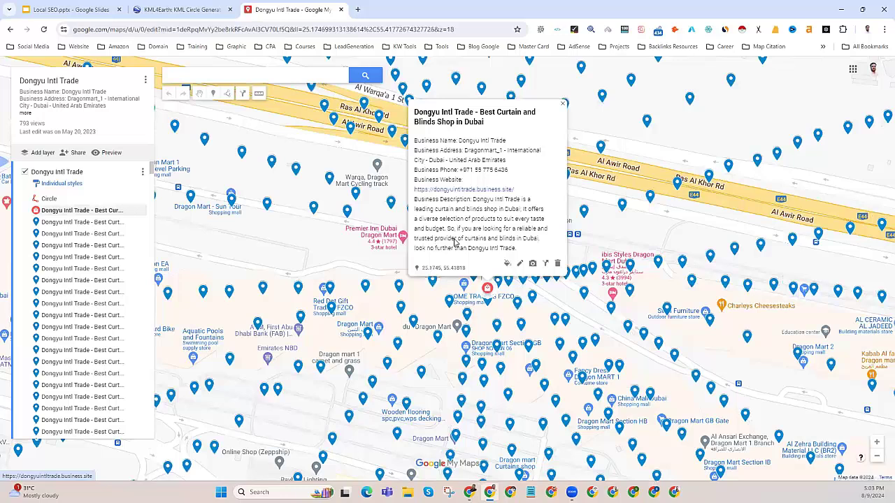
drag(416, 141, 512, 143)
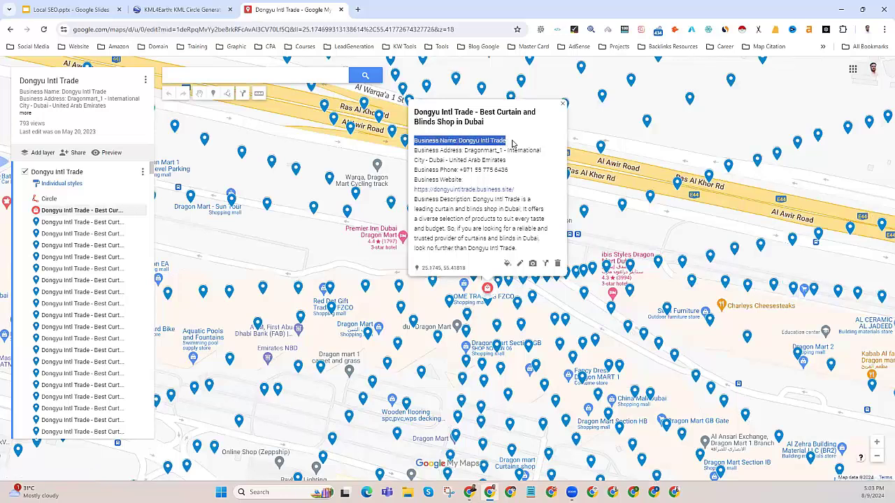
drag(415, 151, 511, 164)
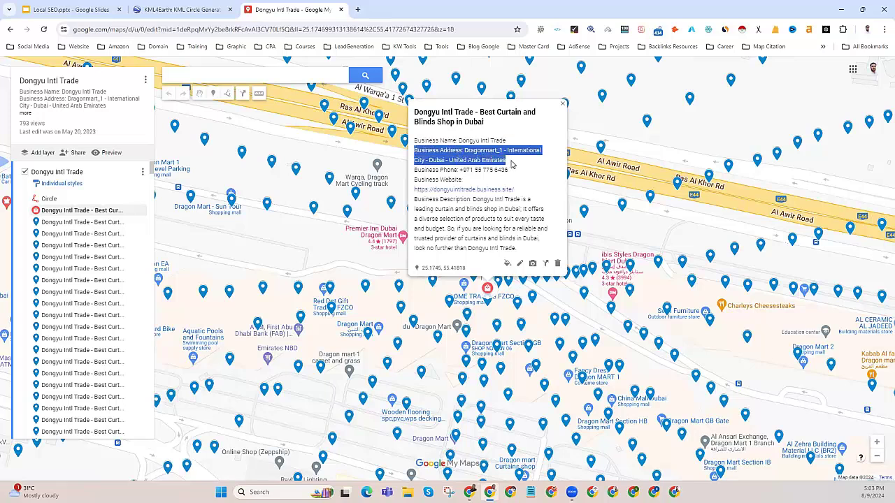
drag(415, 171, 516, 173)
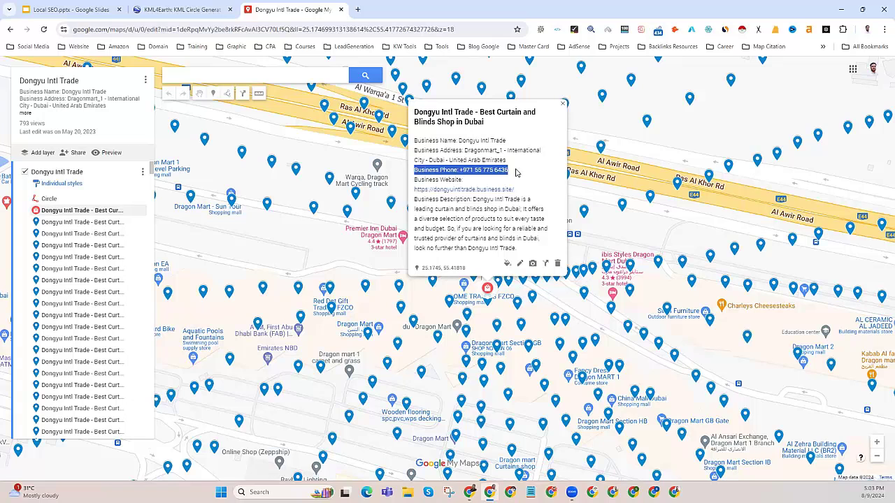
drag(415, 152, 510, 173)
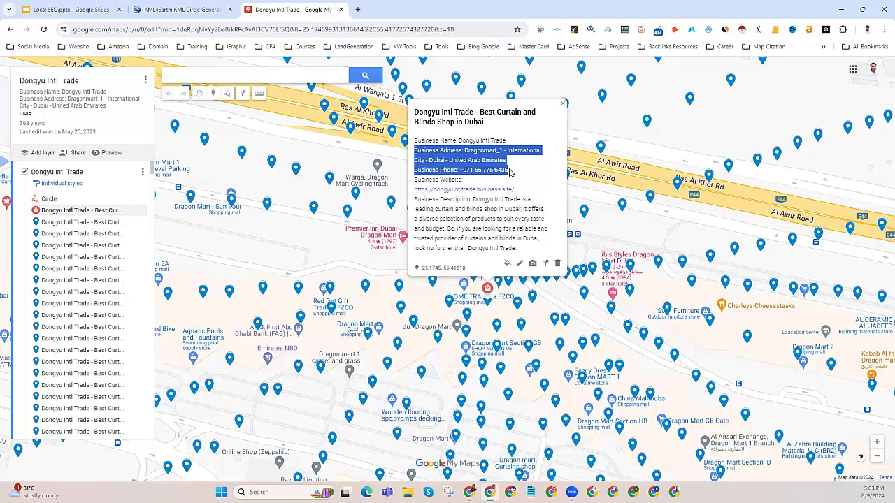
drag(415, 140, 509, 172)
click(456, 229)
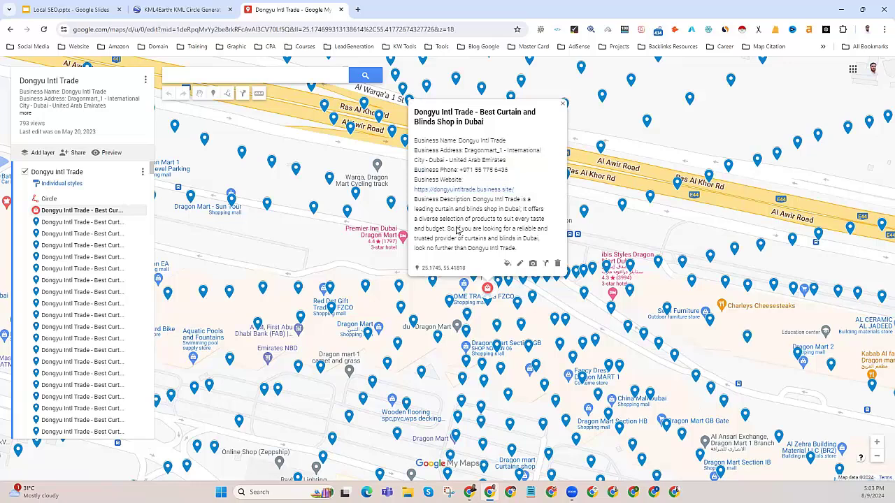
drag(415, 140, 511, 171)
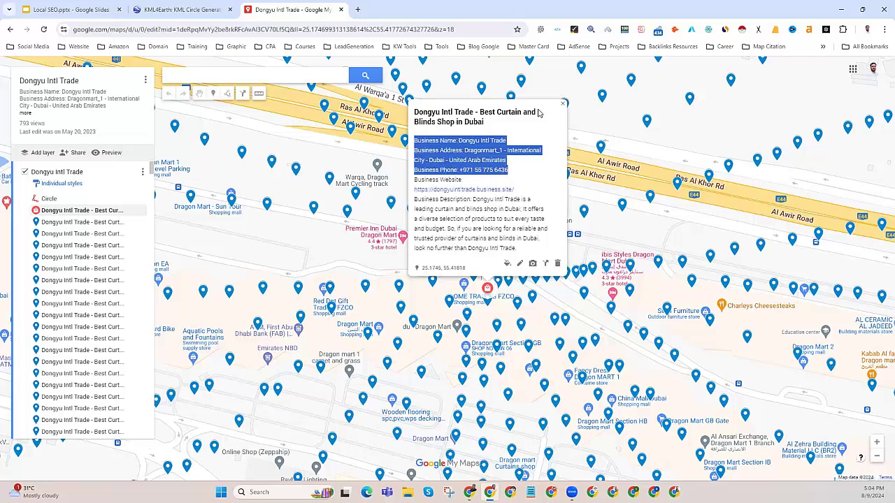
Close the central placemark's details, open a blue placemark north of Al Awir Road, and highlight its business name, address and phone lines
click(563, 109)
scroll(500, 253, down, 1)
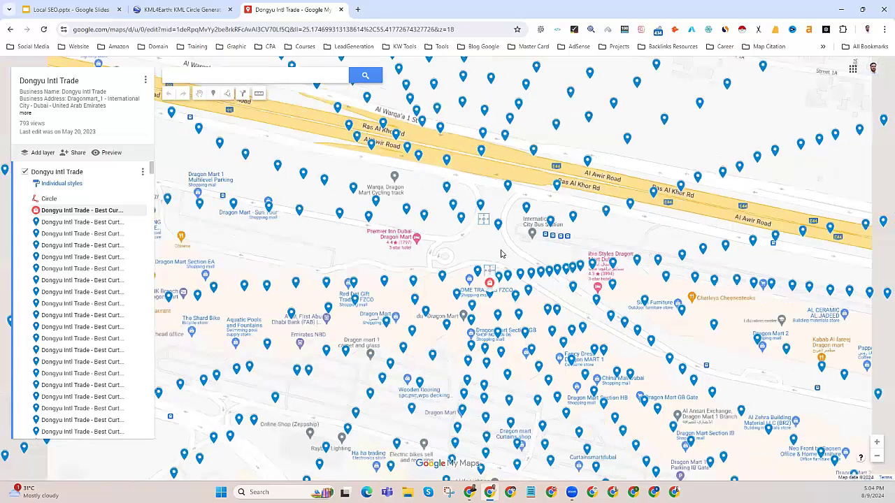
scroll(500, 254, down, 2)
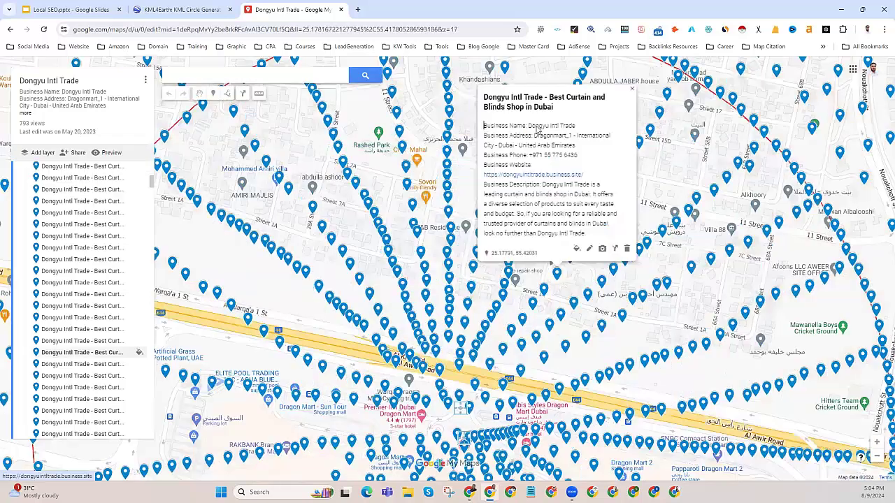
double_click(486, 128)
key(shift+Down)
key(shift+Down)
key(shift+Down)
key(shift+Down)
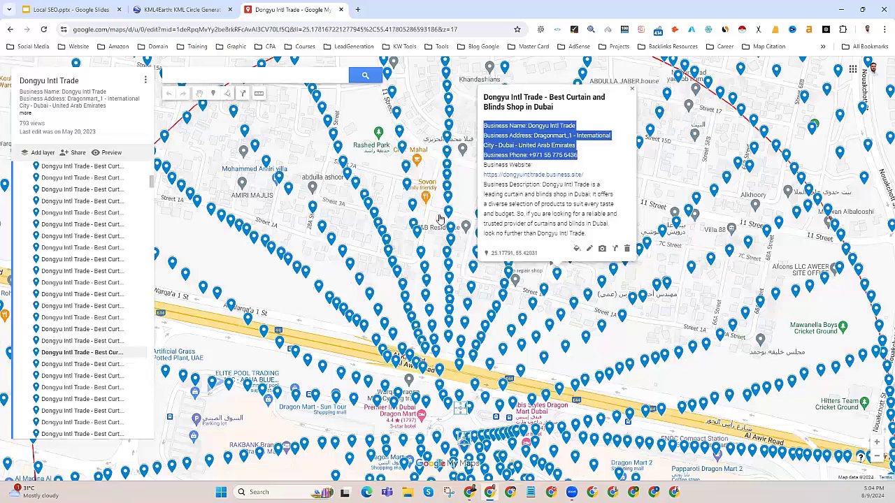
Examine the placemark rings at several zoom levels and the business details in two more blue placemarks north of Al Awir Road
scroll(437, 231, down, 1)
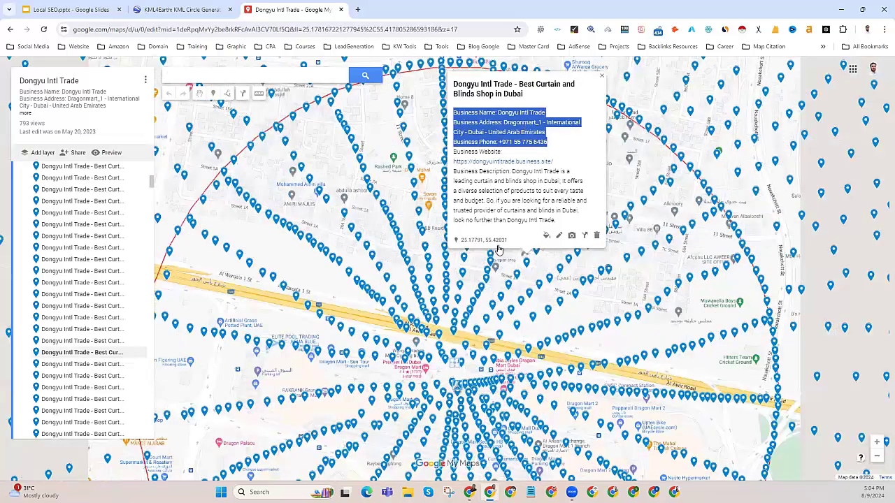
scroll(489, 255, down, 2)
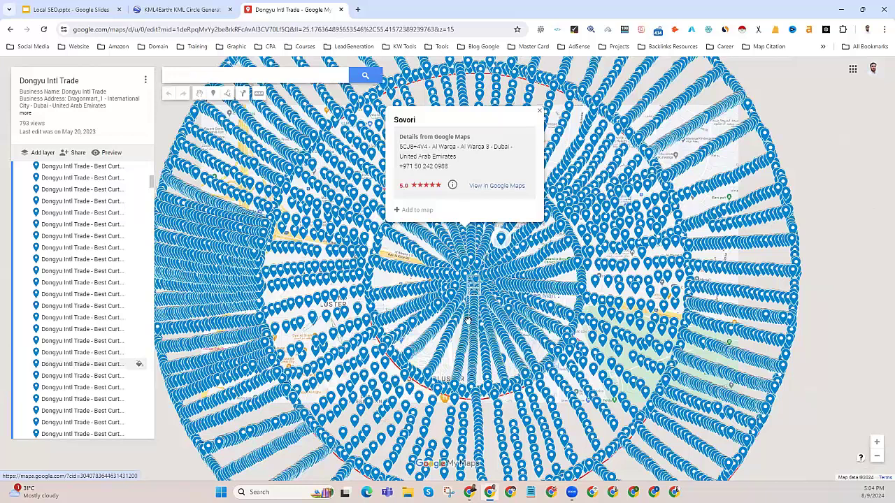
scroll(503, 281, up, 3)
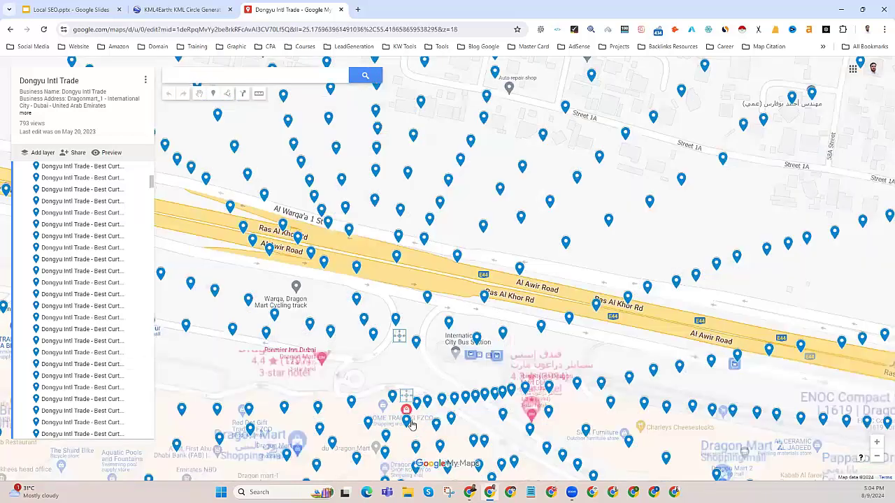
scroll(405, 419, up, 1)
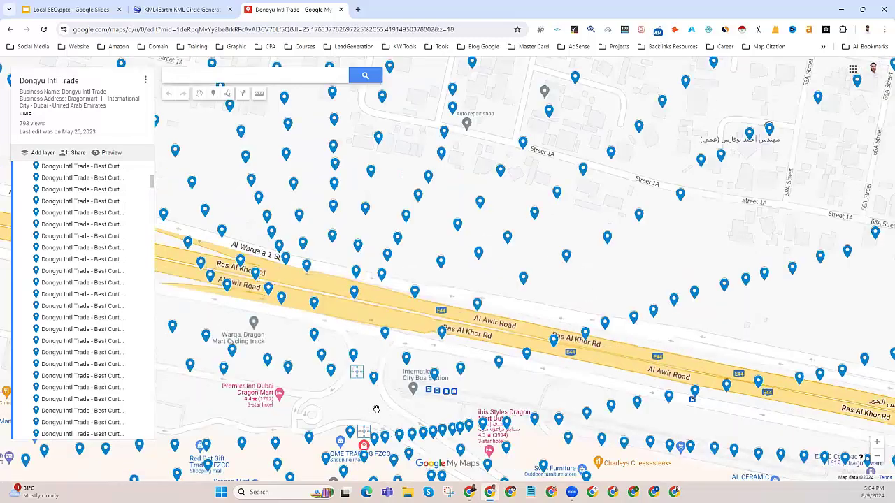
scroll(391, 335, down, 1)
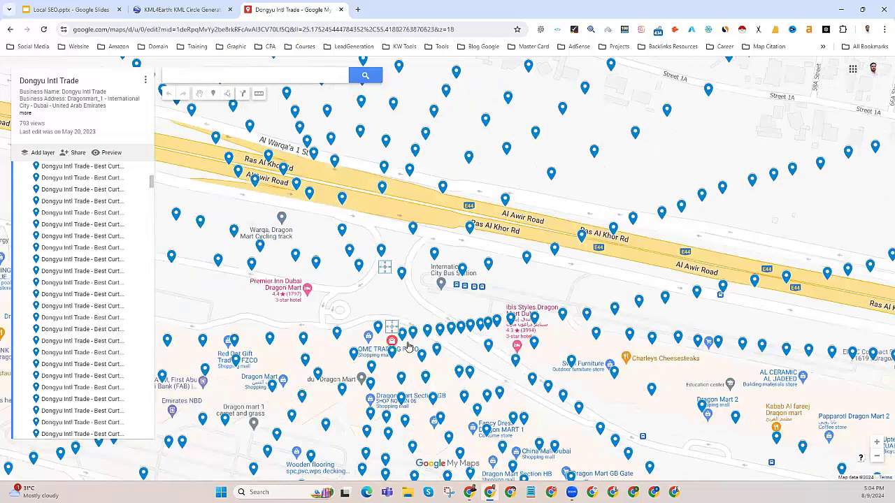
click(505, 151)
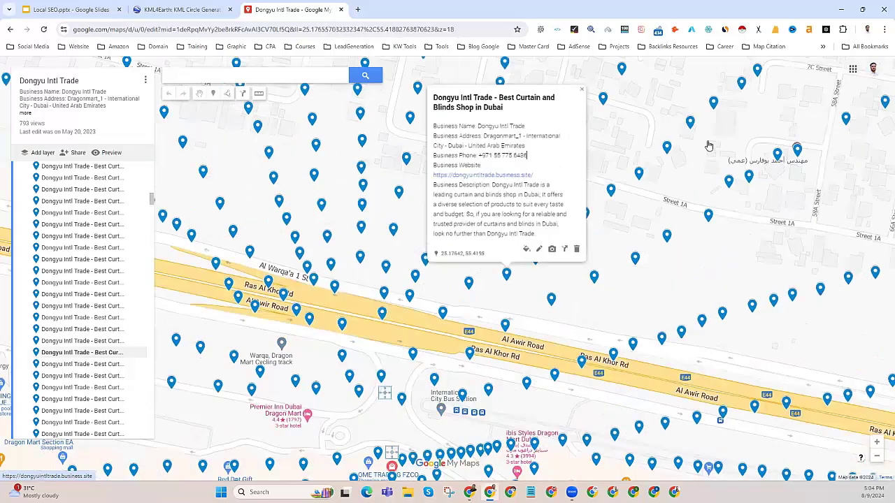
click(689, 119)
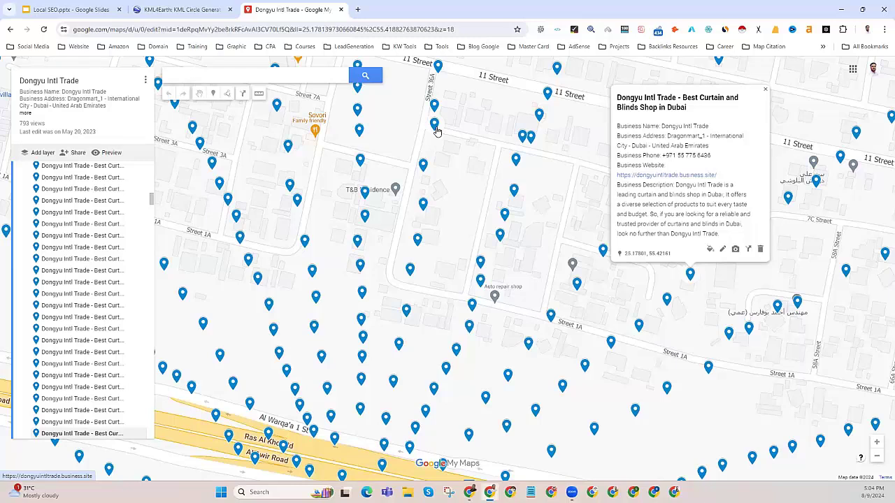
scroll(370, 241, down, 2)
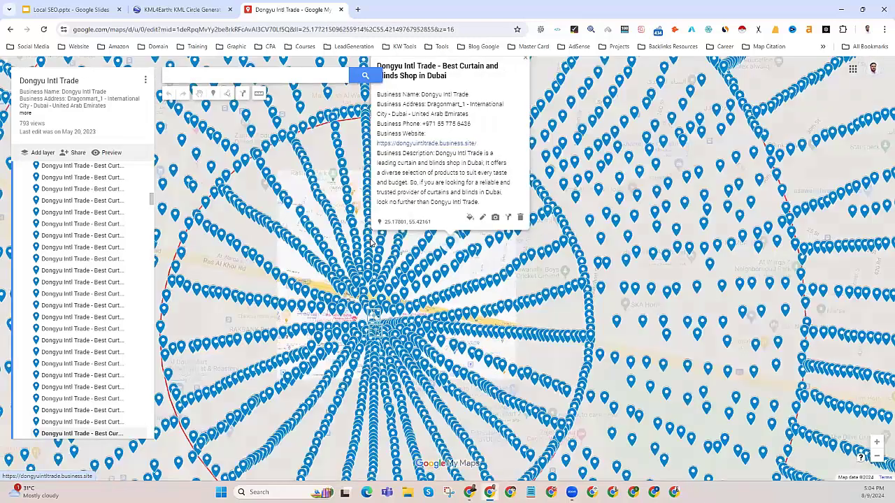
Return the citation map's tab to the My Maps home page and open Google Maps in a new tab
click(10, 32)
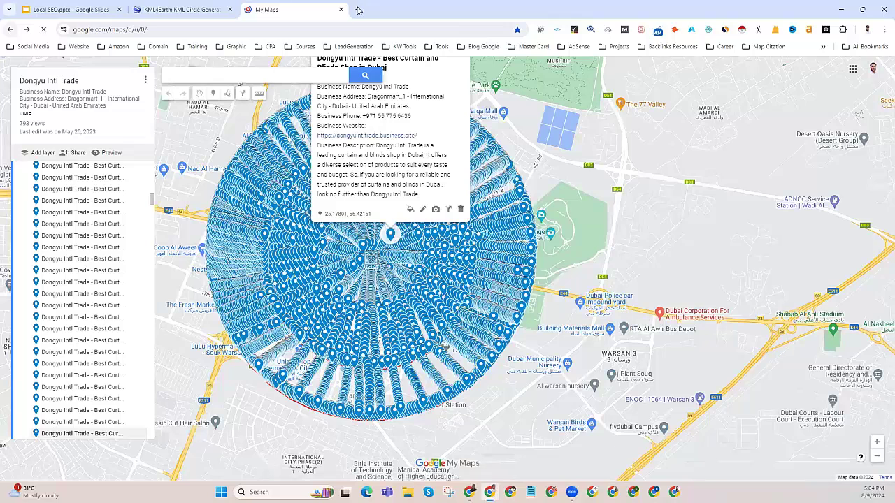
key(ctrl+t)
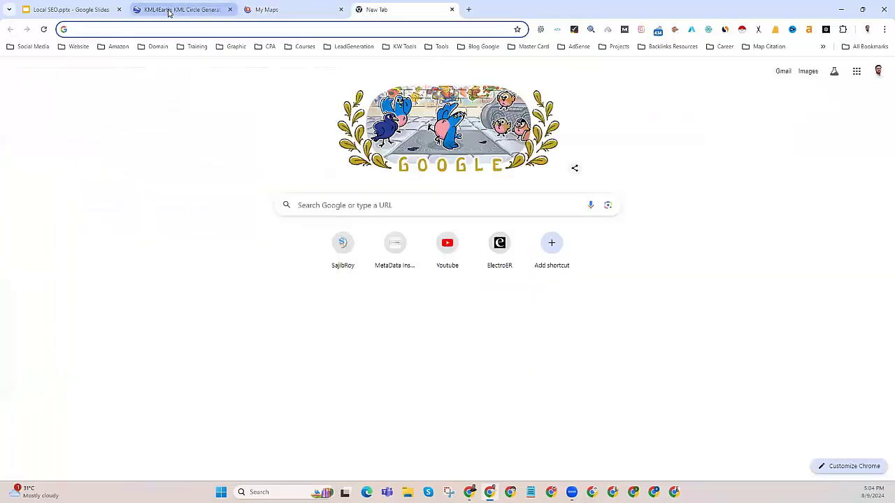
text(google)
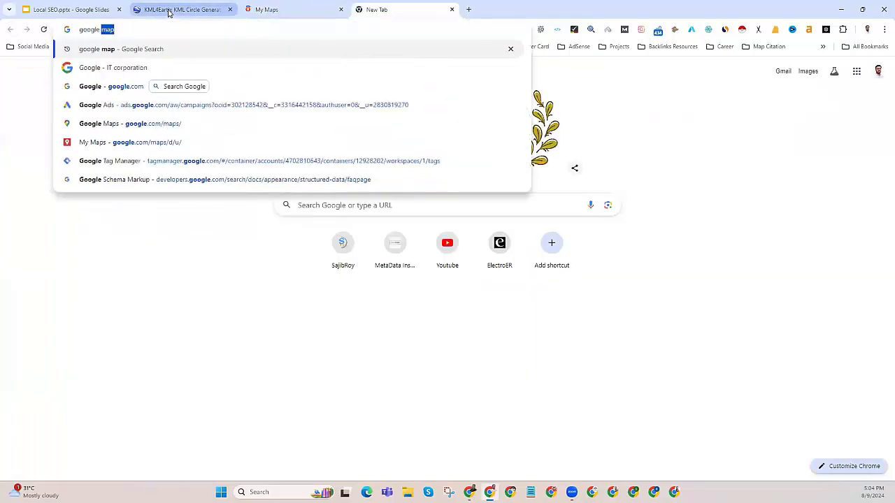
key(Return)
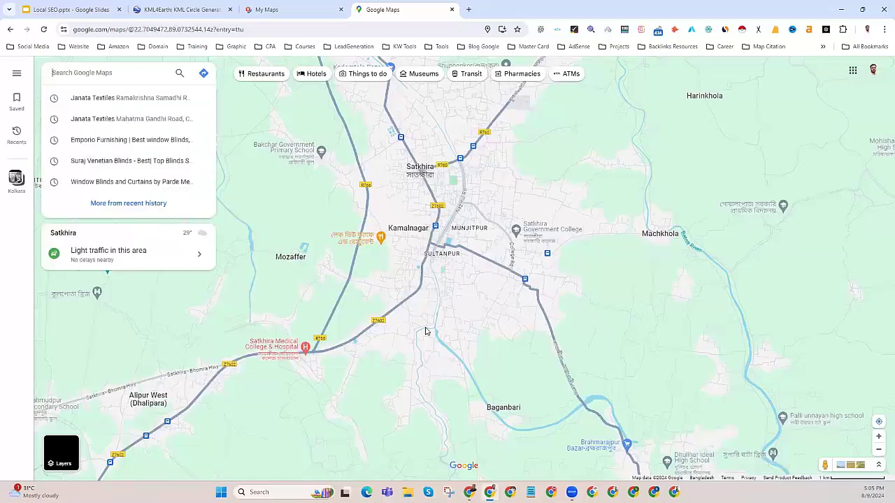
Open the most recent Janata Textiles entry from the search history and view its pin up close
click(81, 99)
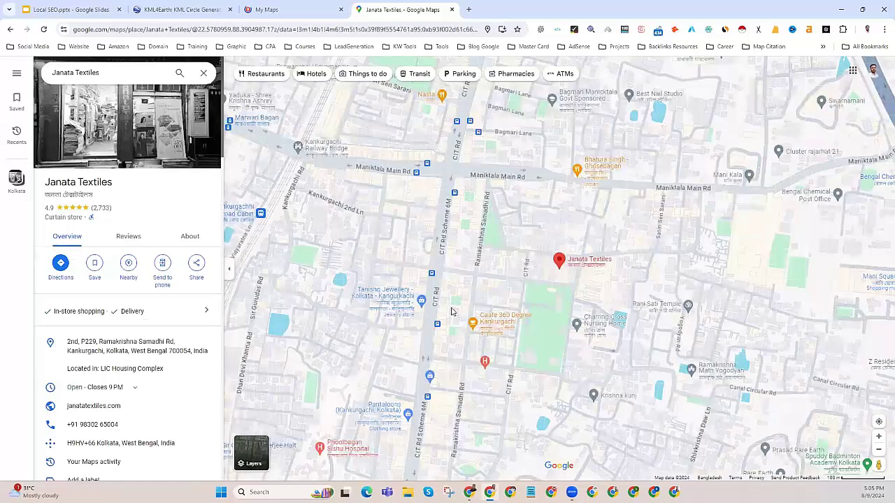
scroll(554, 274, up, 1)
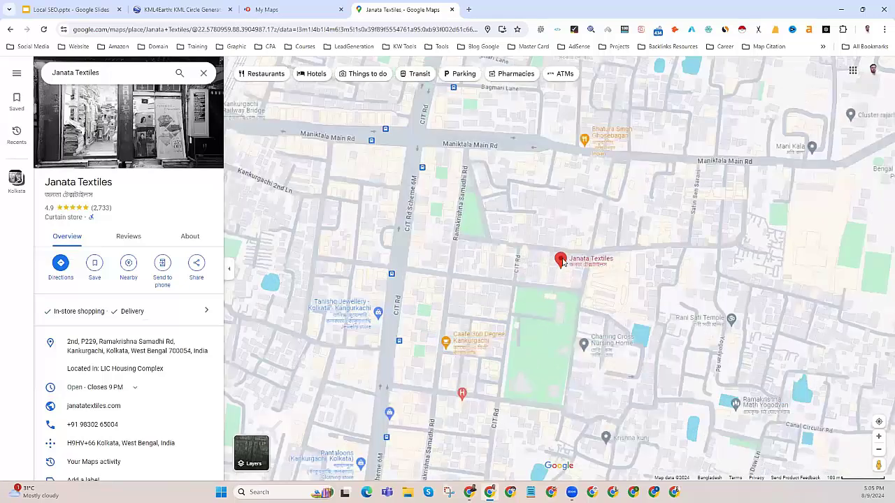
scroll(563, 259, up, 1)
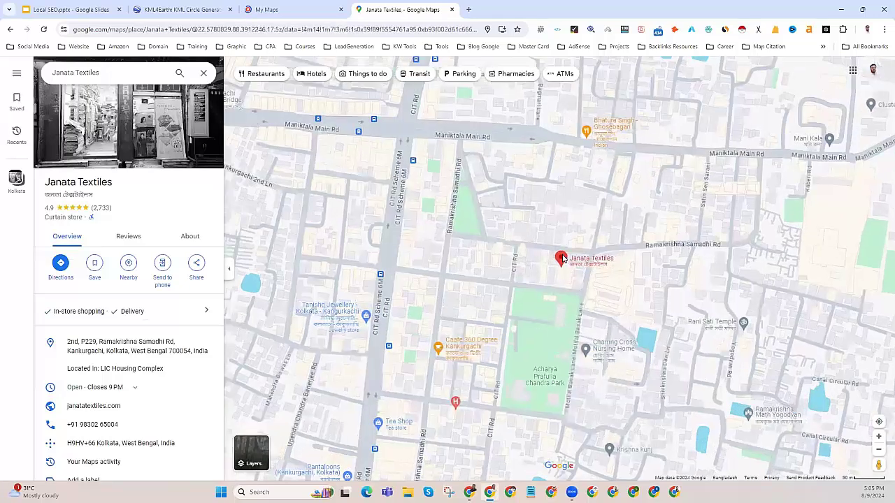
Copy the business name Janata Textiles from the listing into an empty Notepad document
triple_click(60, 180)
right_click(72, 182)
click(91, 190)
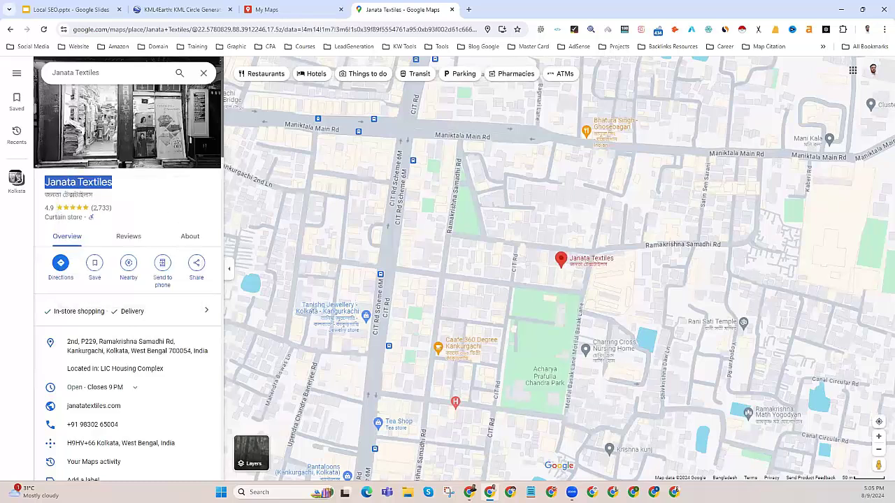
key(super+9)
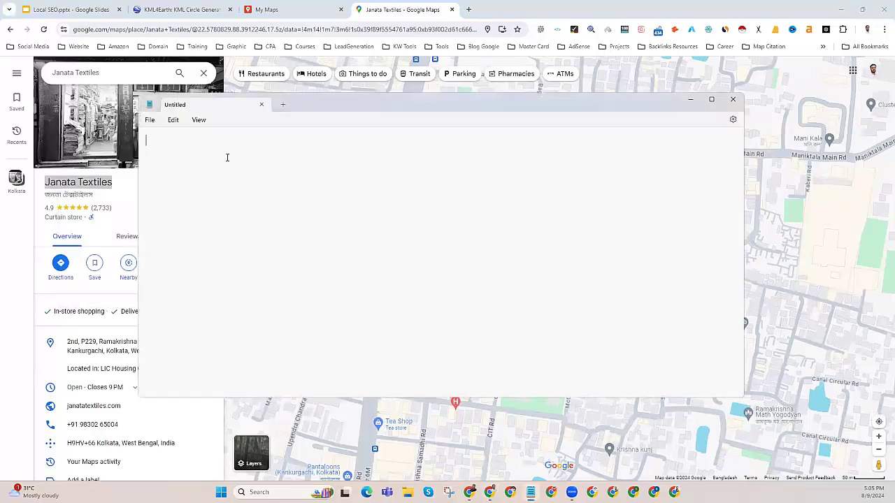
key(ctrl+v)
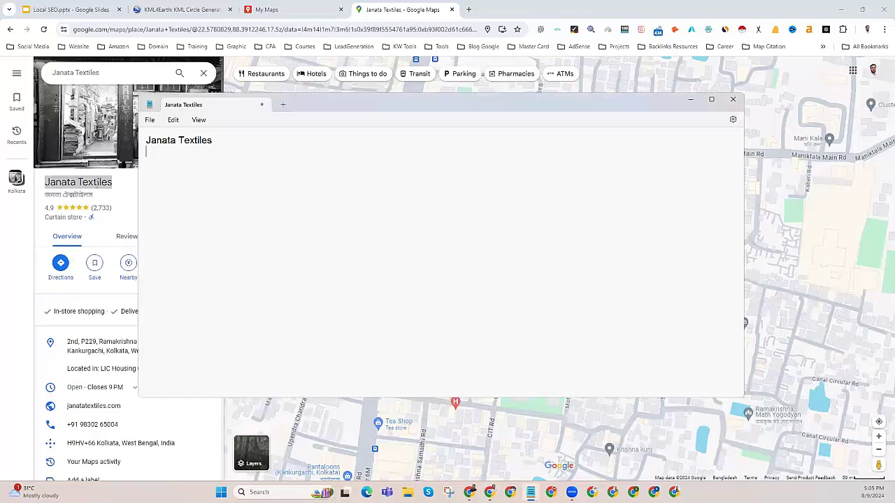
Copy the store's address from the Google Maps listing onto a new line under the business name in Notepad
key(alt+Tab)
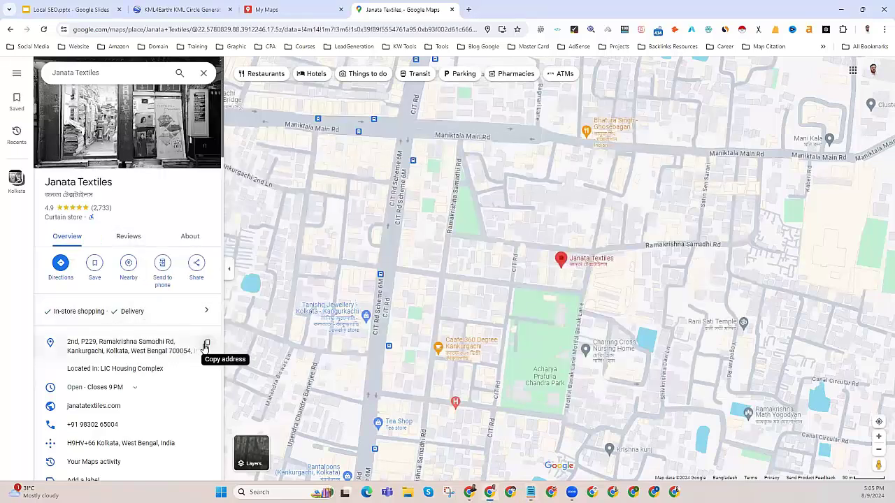
click(206, 343)
key(alt+Tab)
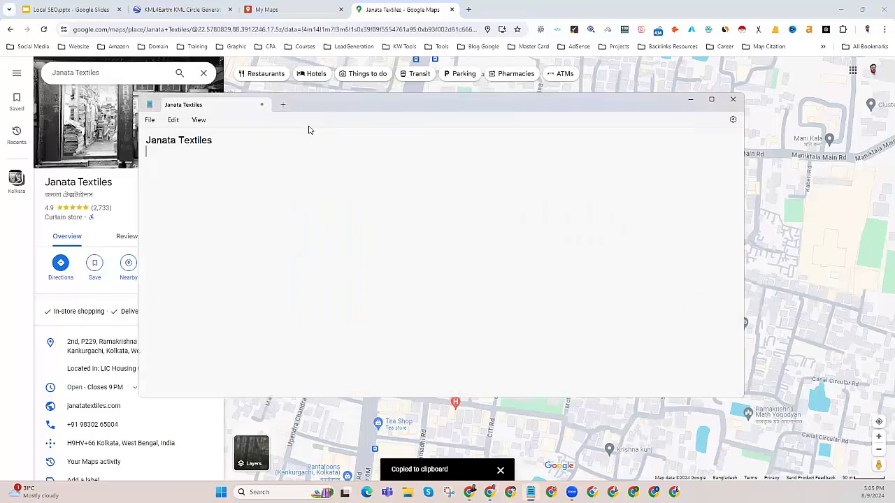
key(Return)
key(ctrl+v)
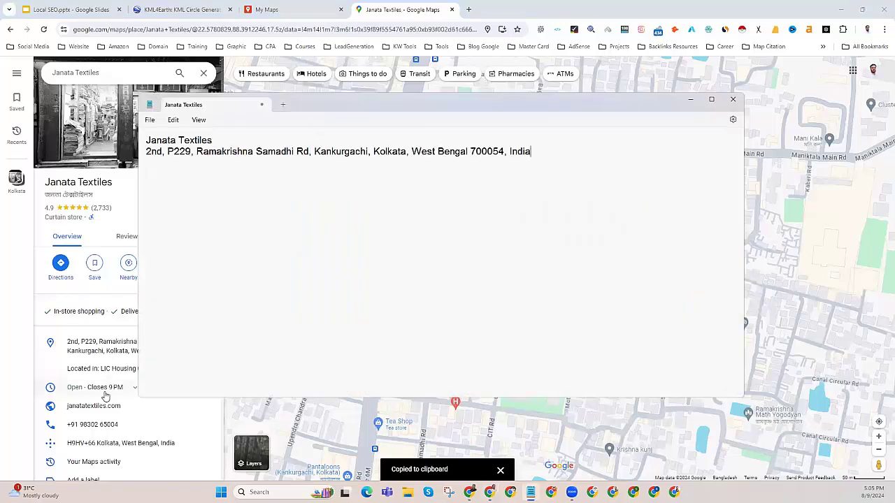
Copy the store's phone number from the listing onto a new line below the address, and highlight the three lines in Notepad
click(193, 424)
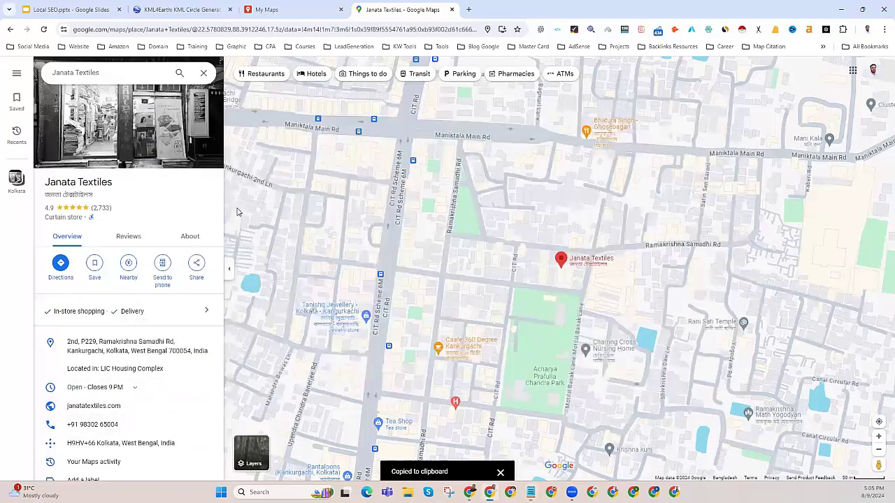
key(alt+Tab)
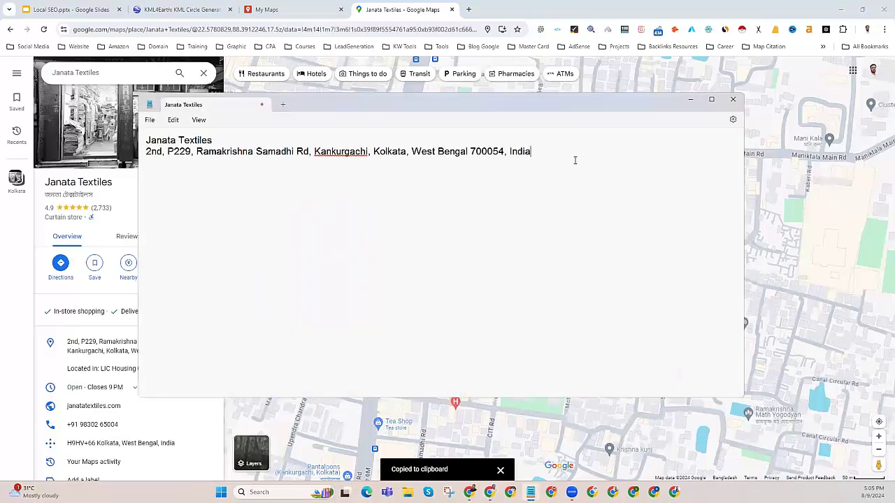
key(Return)
key(ctrl+v)
drag(220, 163, 137, 144)
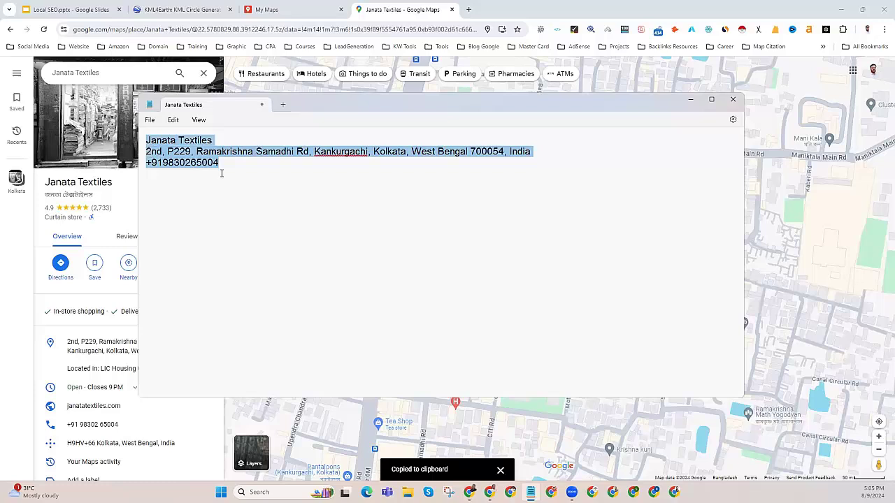
click(201, 163)
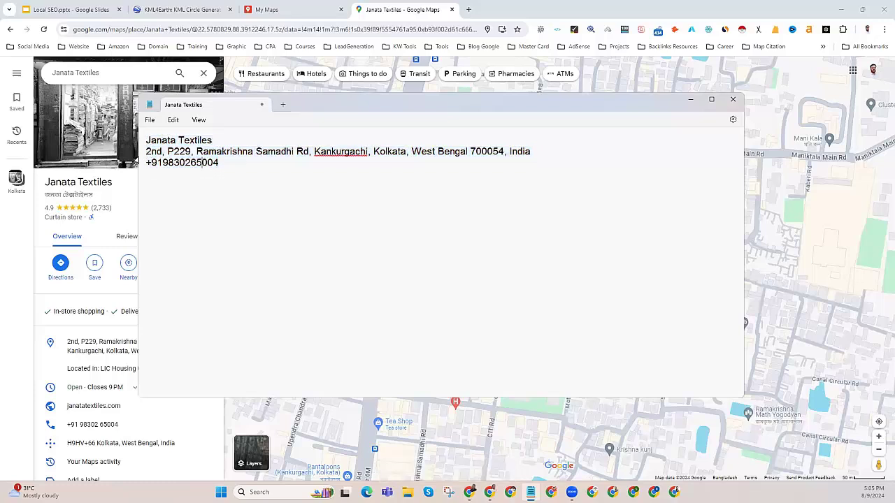
Narrow the Notepad window to uncover the listing details and prefix the Janata Textiles line with "Business Name:"
drag(139, 159, 244, 159)
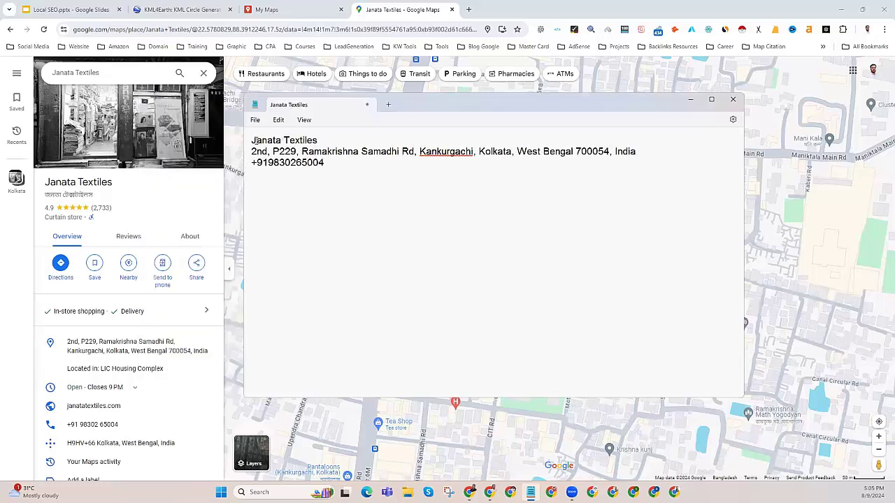
triple_click(253, 142)
click(253, 140)
text(Busines)
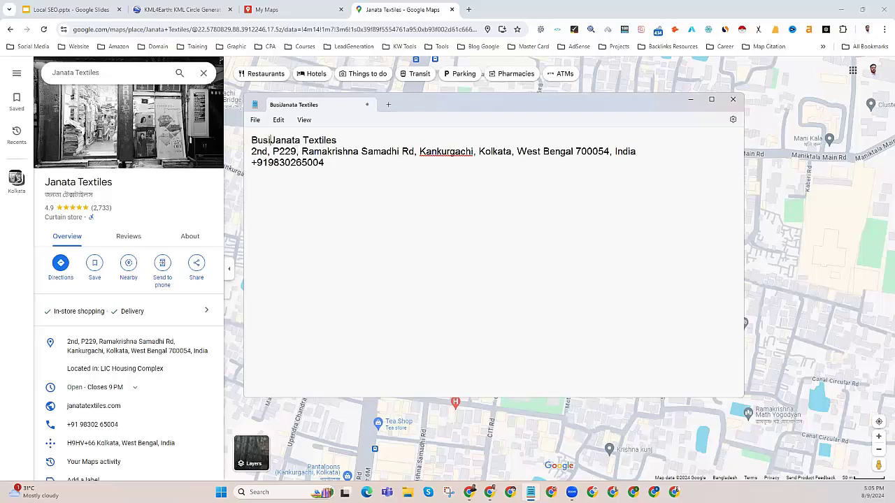
text(s Name)
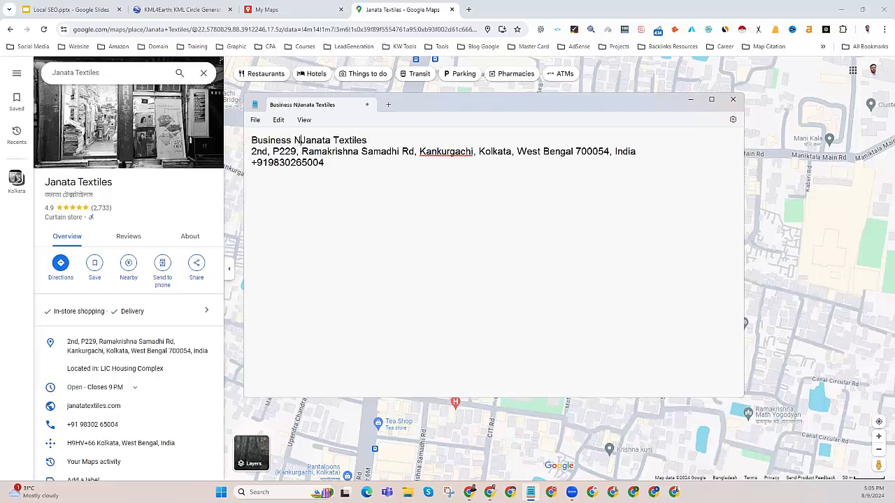
text(:)
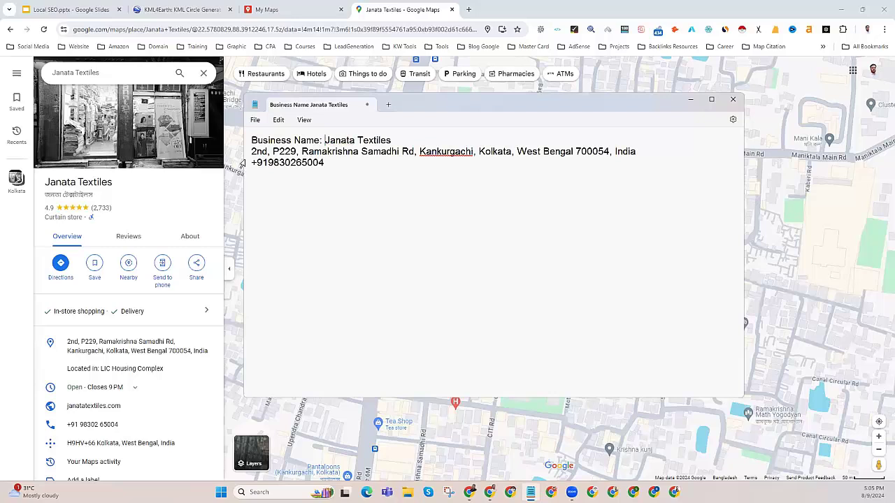
Prefix the address line with "Store Location:" and the phone number line with "Phone:" in the Notepad document
click(253, 152)
text(Store Location:)
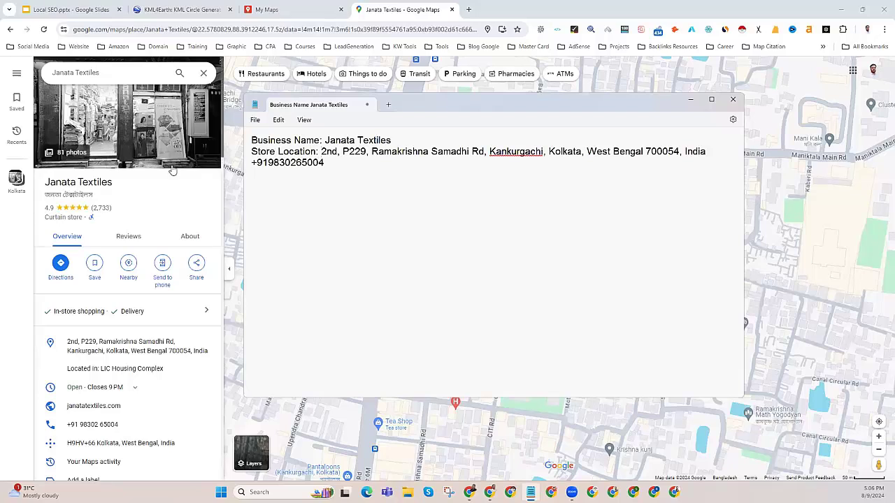
click(252, 162)
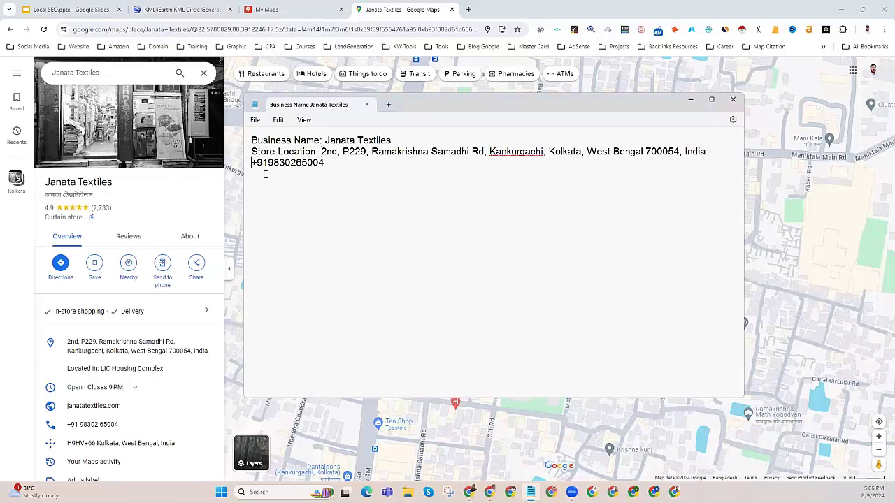
text(O)
key(BackSpace)
text(Phone)
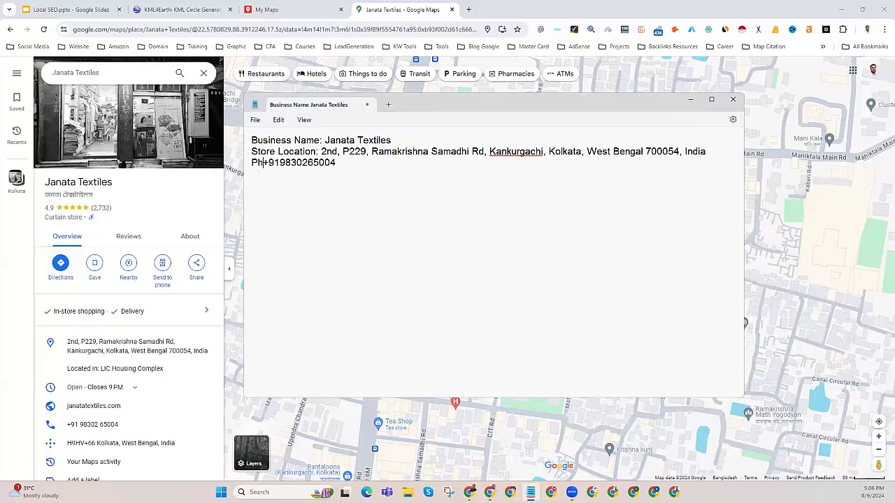
text(:)
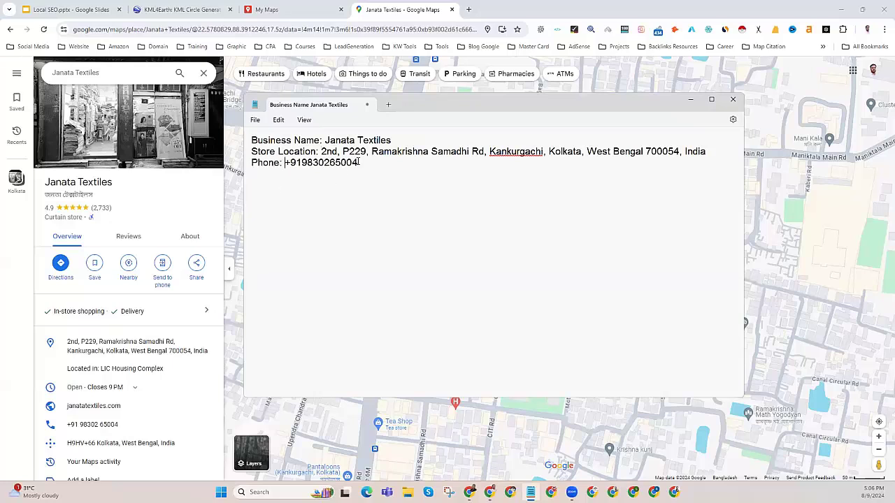
Review the three labelled lines in Notepad by highlighting them together, and the location label and phone line separately
drag(357, 163, 251, 140)
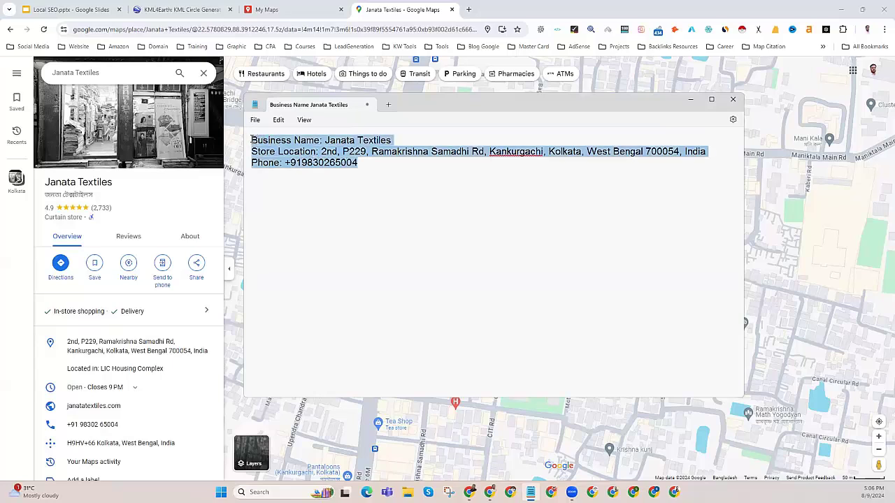
click(303, 162)
drag(258, 151, 318, 152)
click(282, 160)
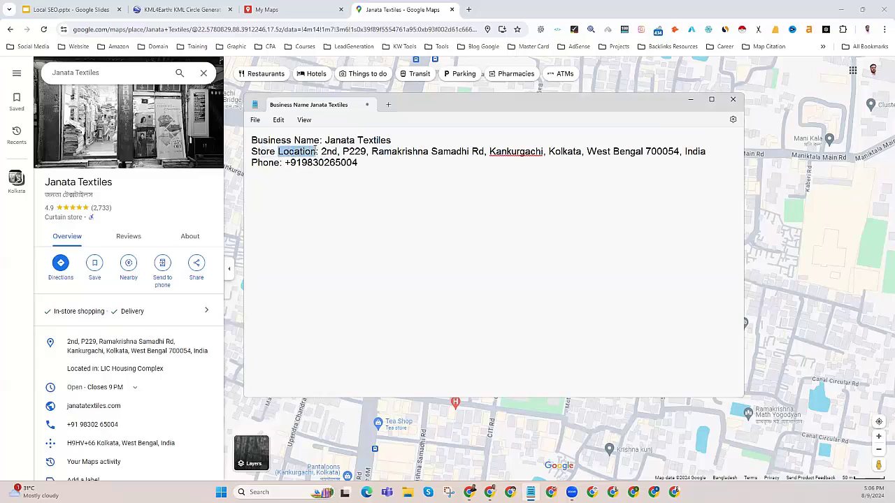
click(312, 162)
drag(251, 163, 360, 162)
click(365, 162)
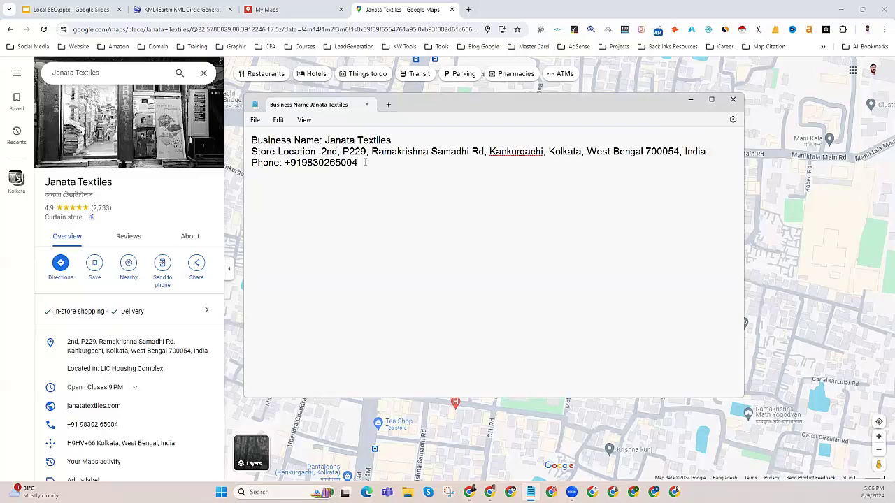
Add a "Website:" line under the phone line and fill it with the website address copied from the Janata Textiles listing
key(Return)
text(Website:)
click(206, 406)
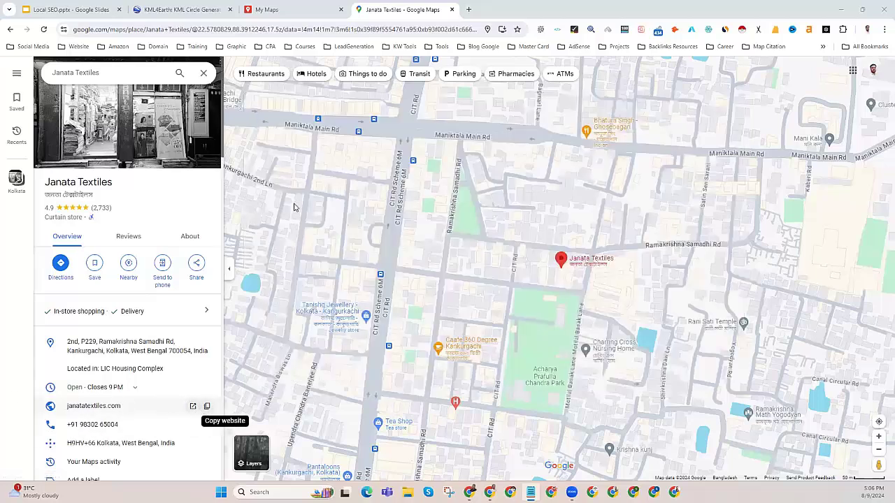
key(alt+Tab)
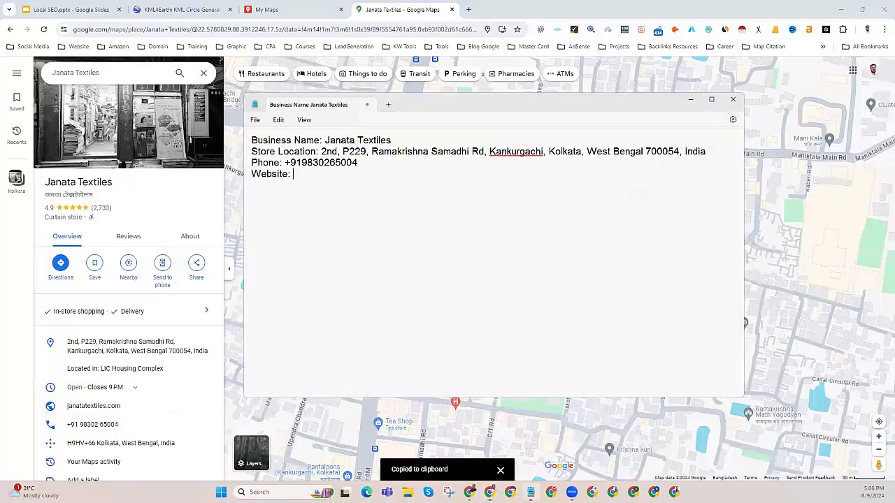
key(ctrl+v)
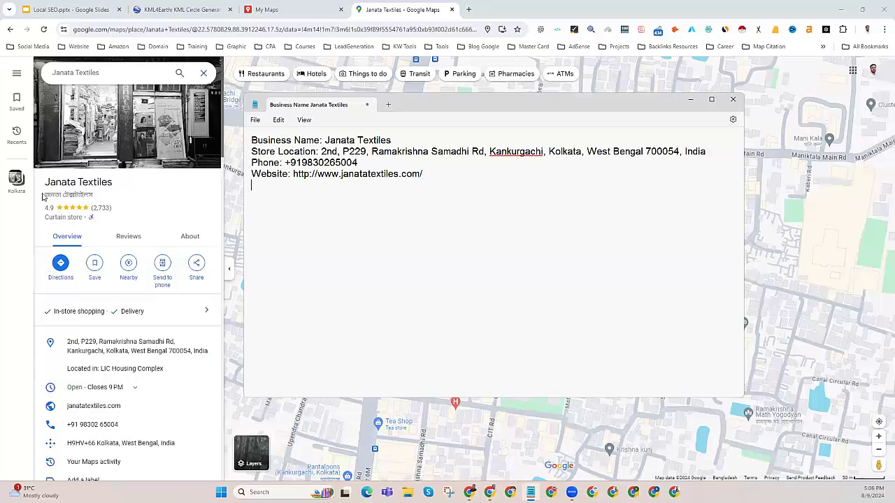
Look through the Janata Textiles listing in Google Maps, from its contact details down to the customer reviews
click(97, 335)
scroll(97, 335, down, 10)
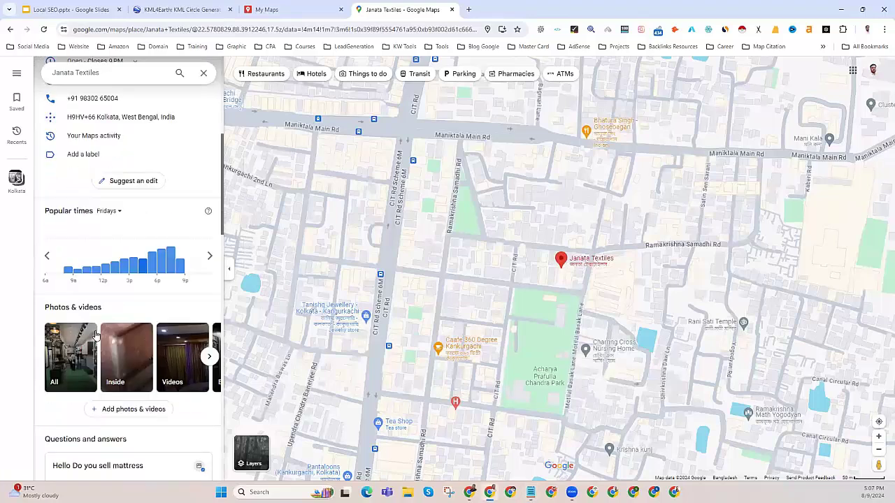
scroll(97, 335, down, 10)
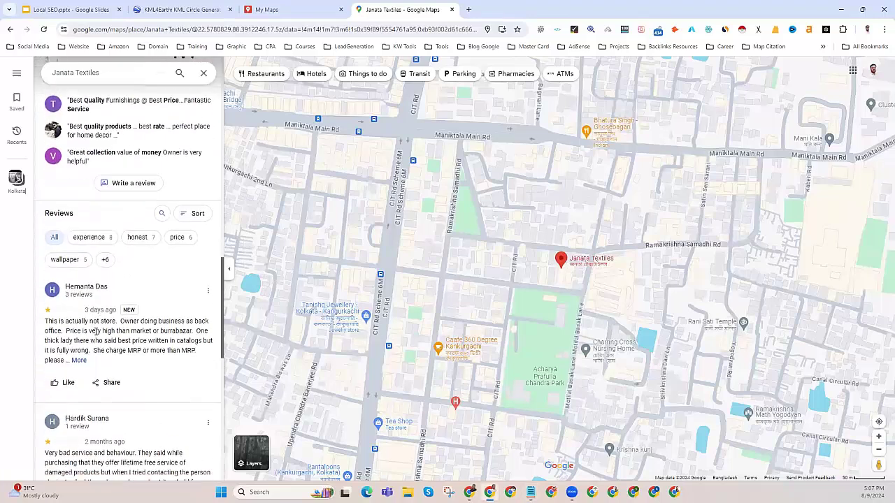
scroll(96, 335, down, 3)
scroll(96, 335, up, 10)
scroll(97, 336, up, 15)
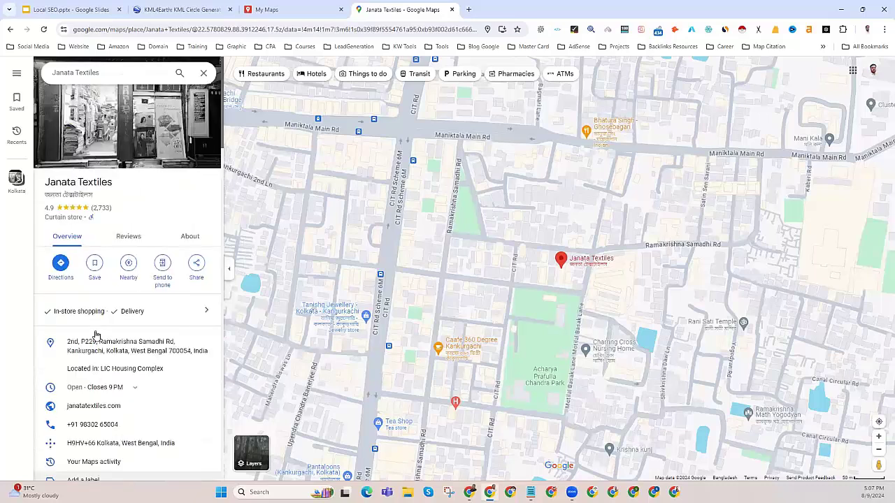
Open the Solution Repair Services map in My Maps, inspect the business details on its pins, and leave the map
click(276, 9)
right_click(214, 153)
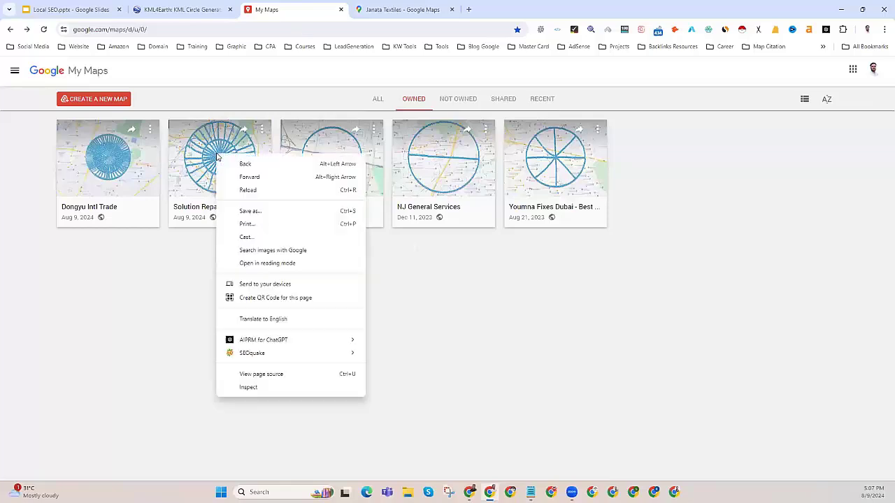
click(201, 183)
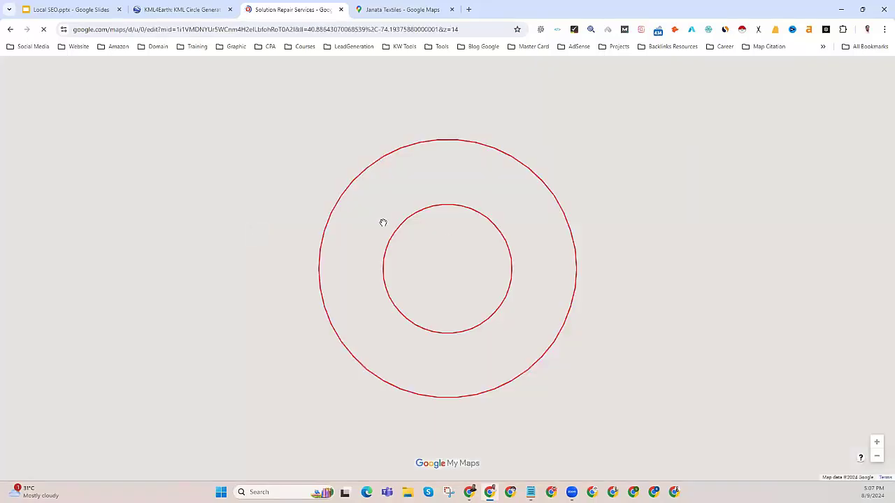
scroll(421, 274, up, 2)
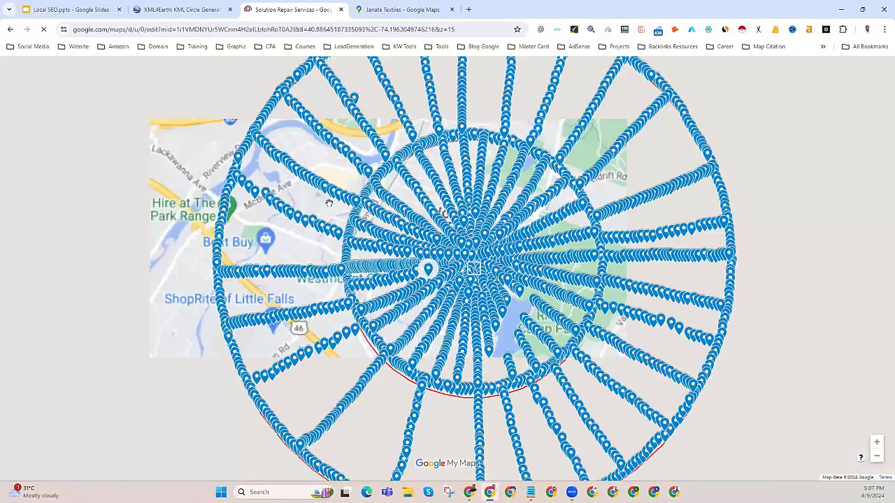
click(267, 134)
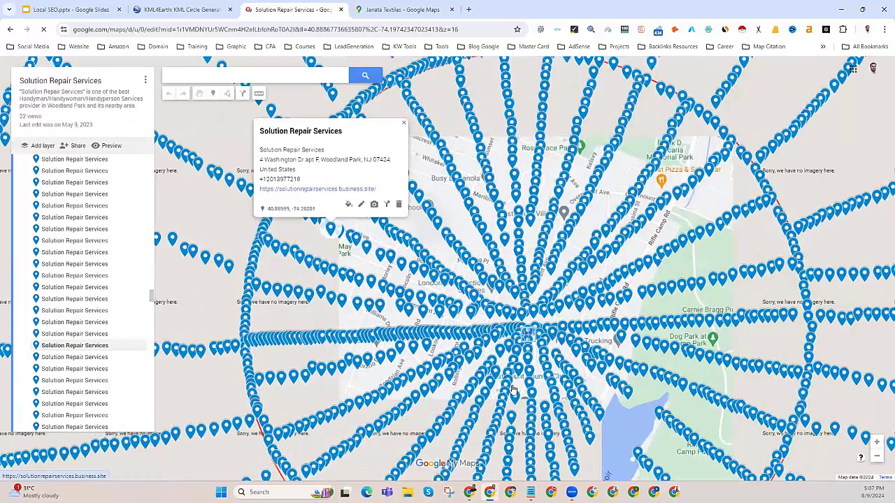
click(513, 390)
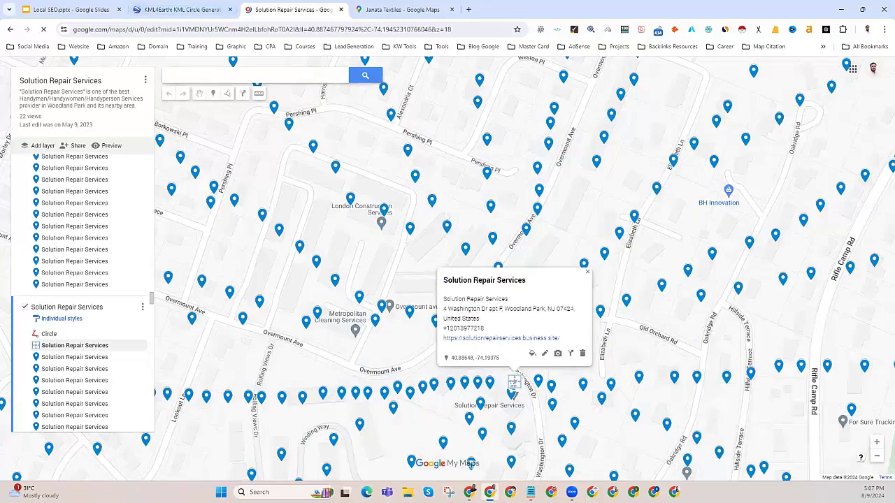
click(10, 29)
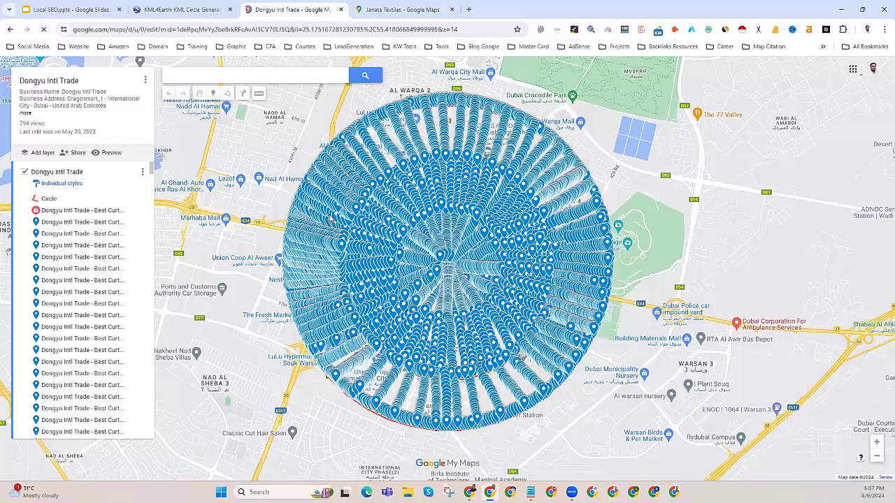
Open a pin in the Dongyu Intl Trade map and highlight its business address label and business description
double_click(331, 220)
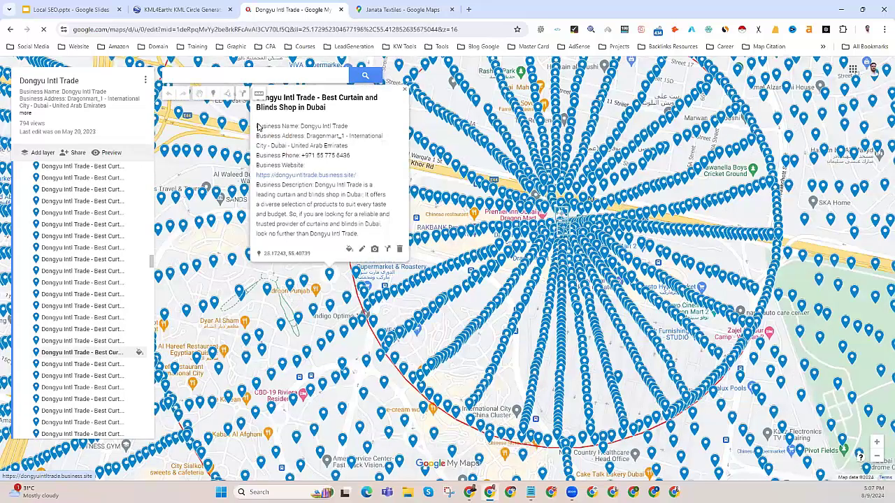
drag(257, 137, 303, 137)
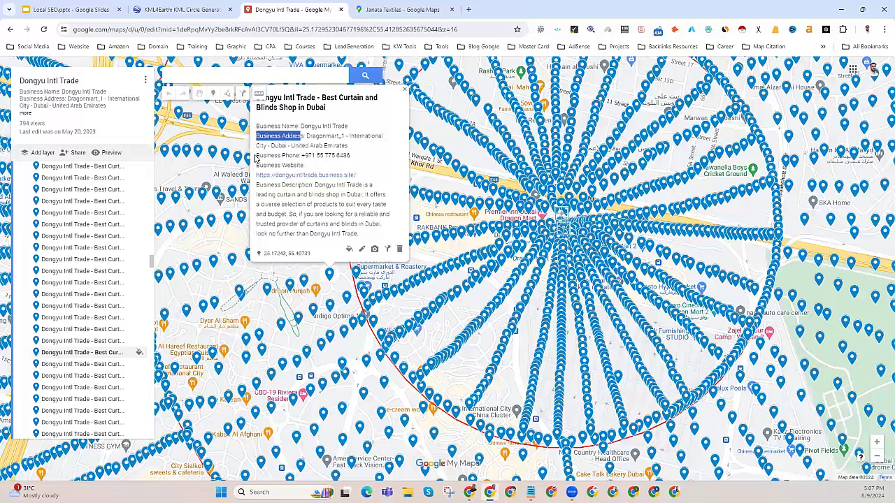
drag(257, 156, 360, 239)
click(265, 169)
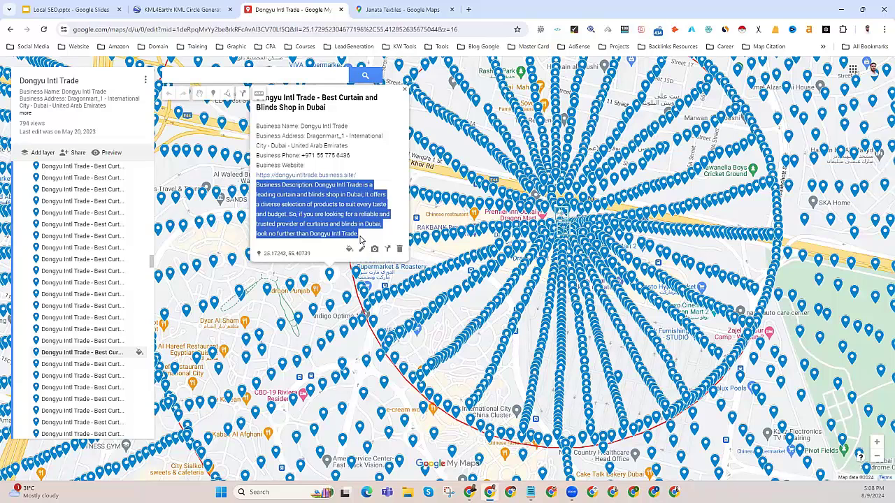
Examine the pin's business description, highlight its "curtain and blinds shop in Dubai" keyword phrase, and return to the map list
click(318, 221)
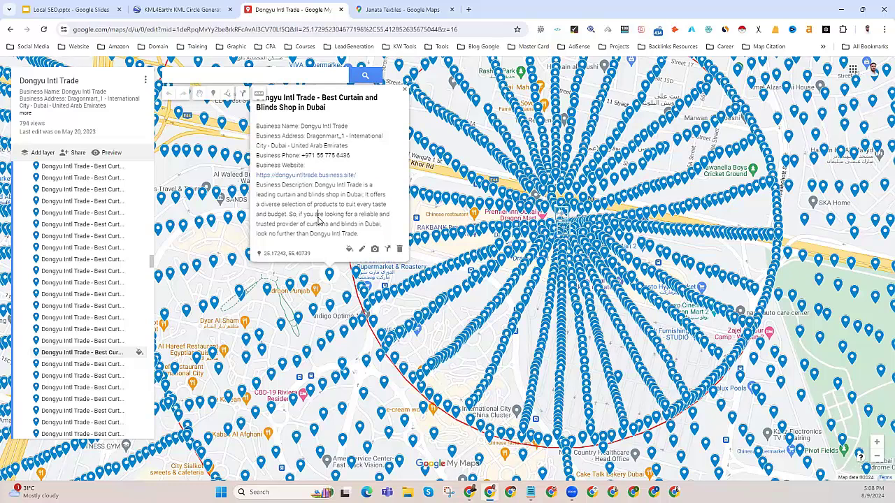
triple_click(318, 219)
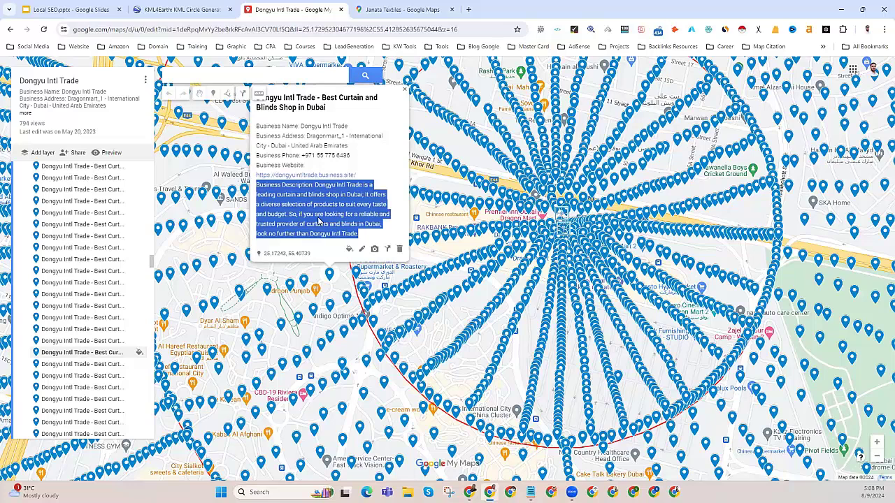
click(318, 219)
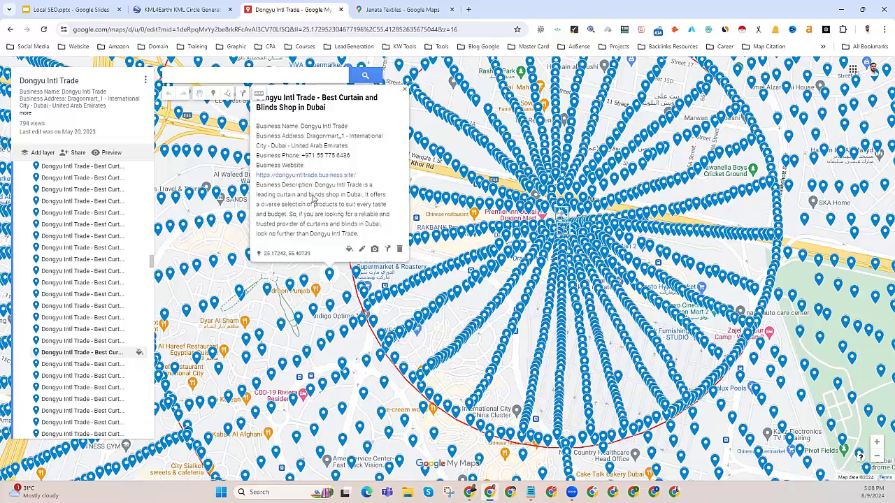
drag(308, 198, 362, 201)
drag(277, 196, 352, 198)
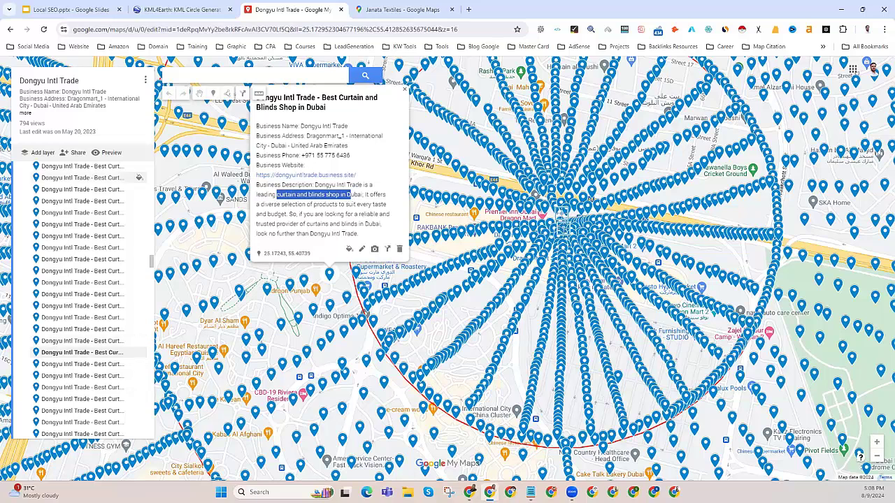
click(12, 31)
Glance at the Notepad details and create a new blank map in My Maps
key(alt+Tab)
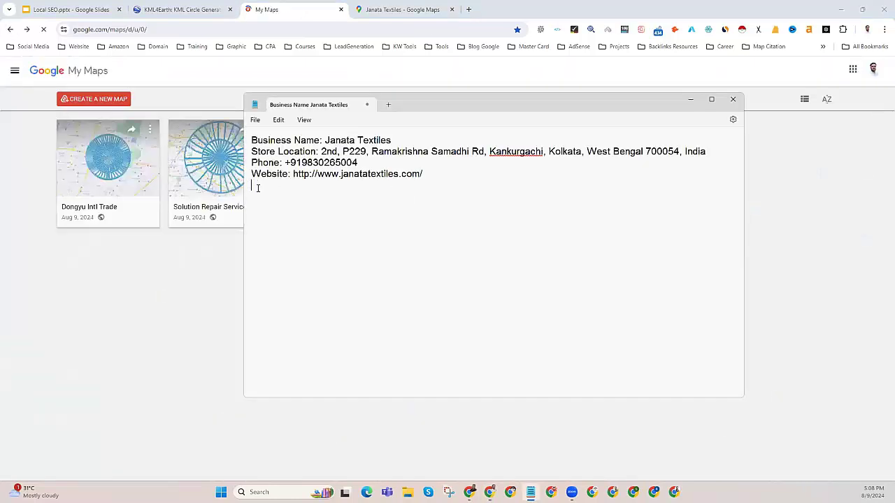
click(165, 302)
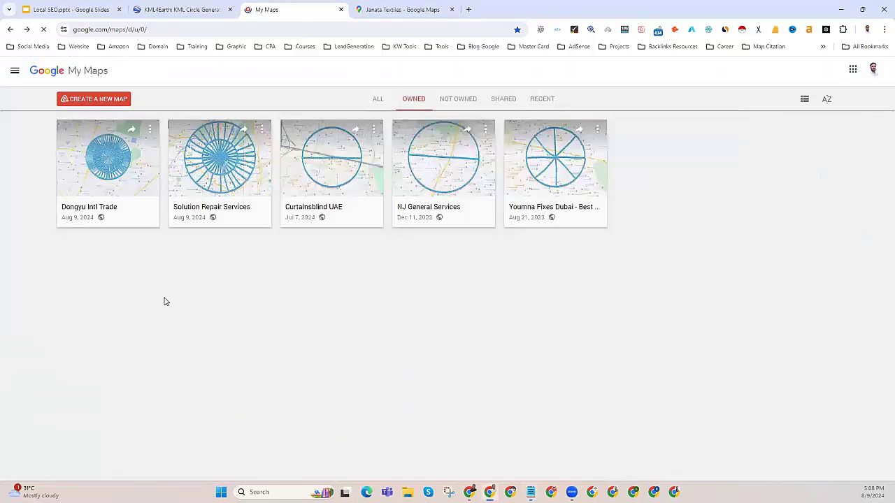
click(97, 102)
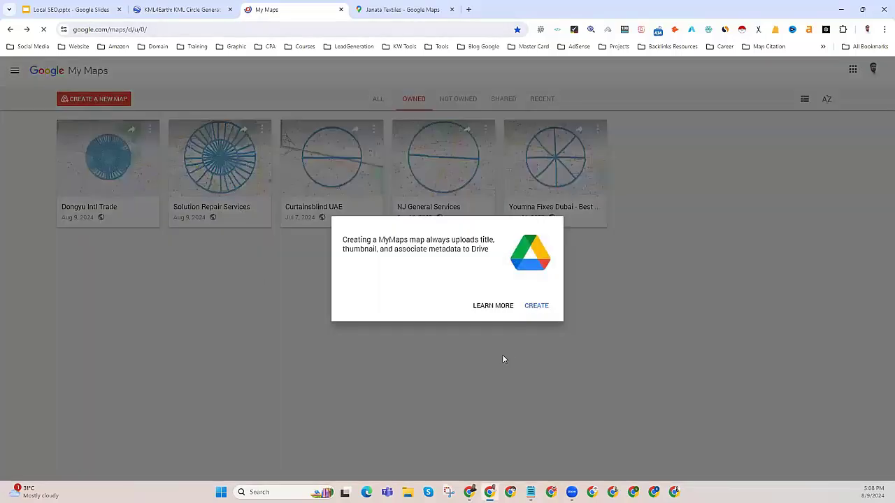
click(537, 307)
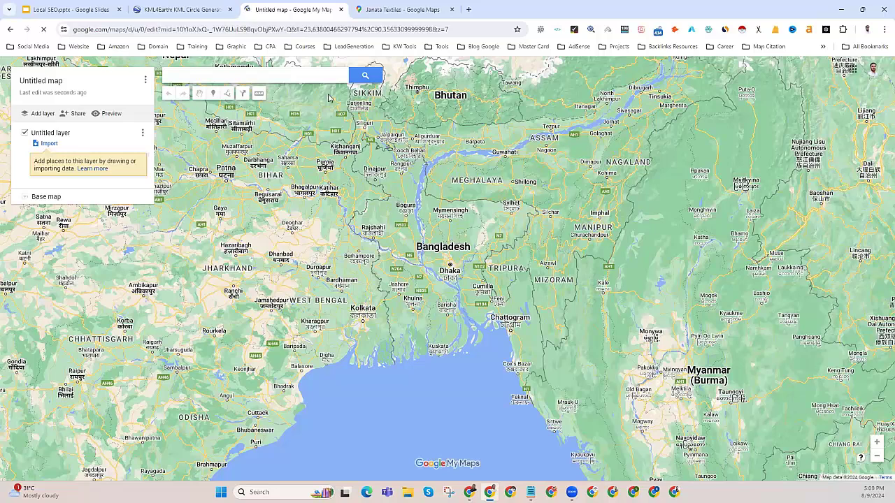
Copy the coordinates of the Janata Textiles pin in Google Maps and paste them into a new Notepad tab
click(175, 6)
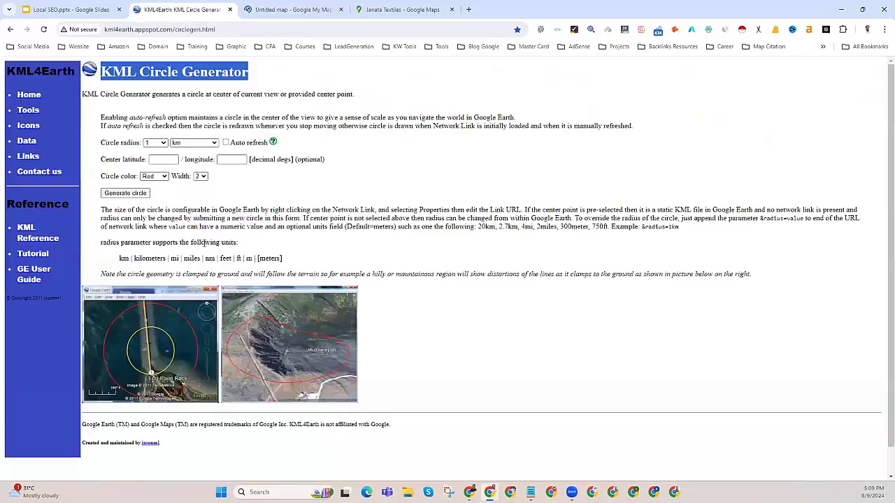
click(399, 10)
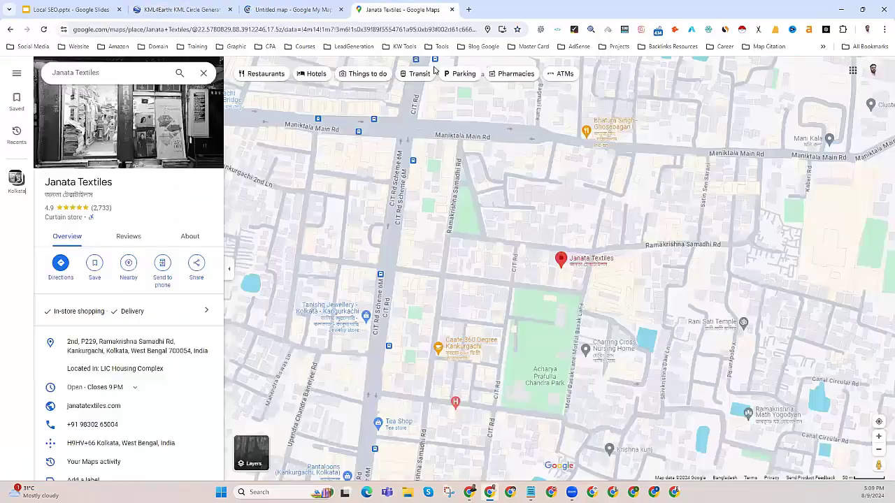
right_click(563, 260)
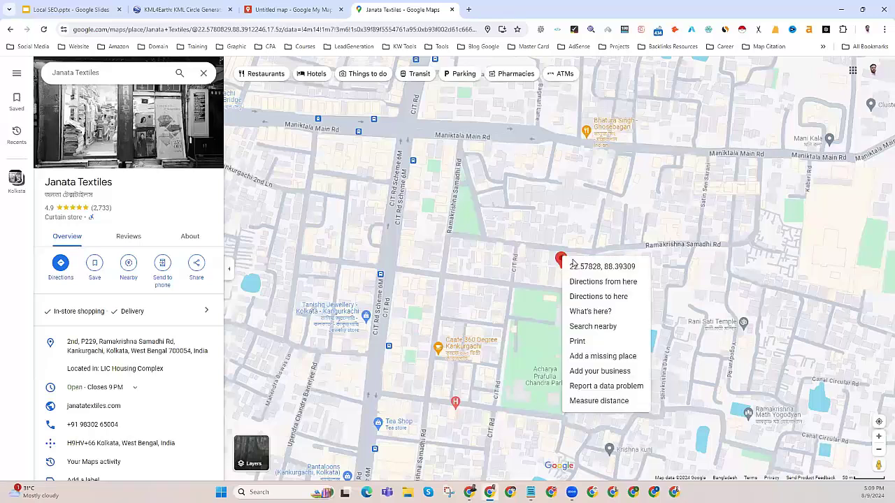
click(581, 265)
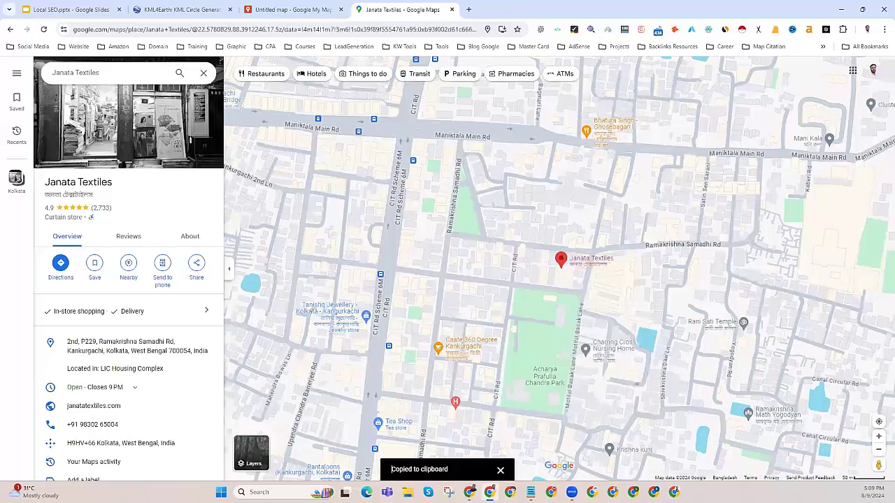
click(531, 493)
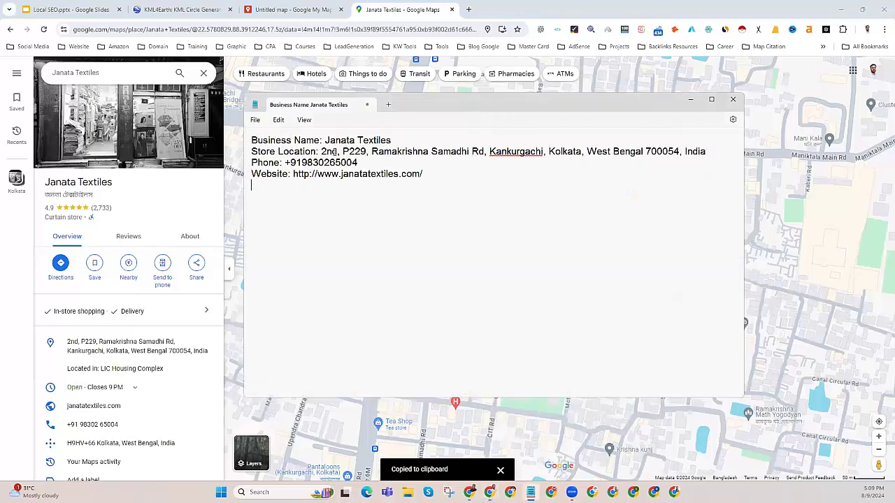
click(388, 105)
key(ctrl+v)
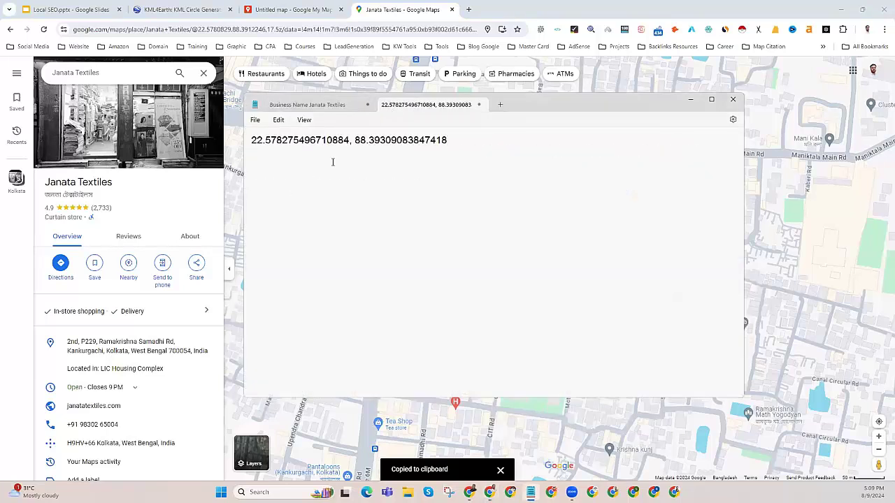
Copy the latitude 22.578275496710884 from Notepad into the KML Circle Generator's center latitude
drag(347, 140, 252, 140)
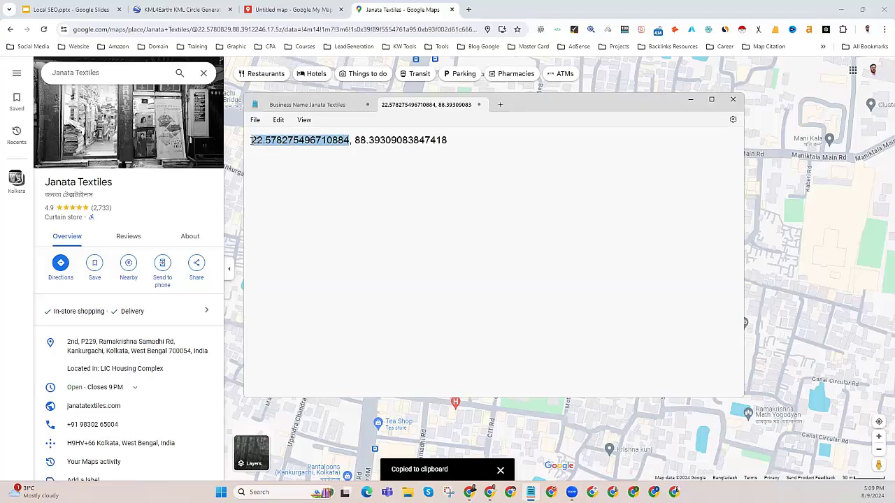
right_click(263, 144)
click(290, 198)
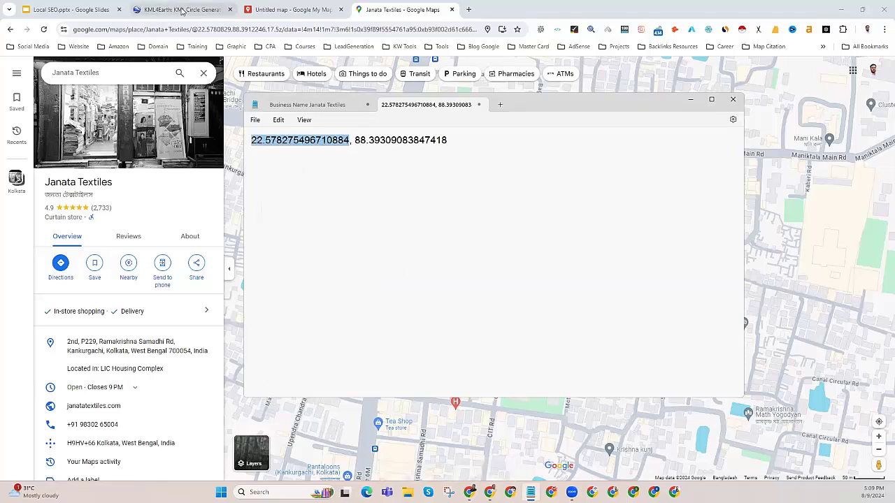
click(178, 9)
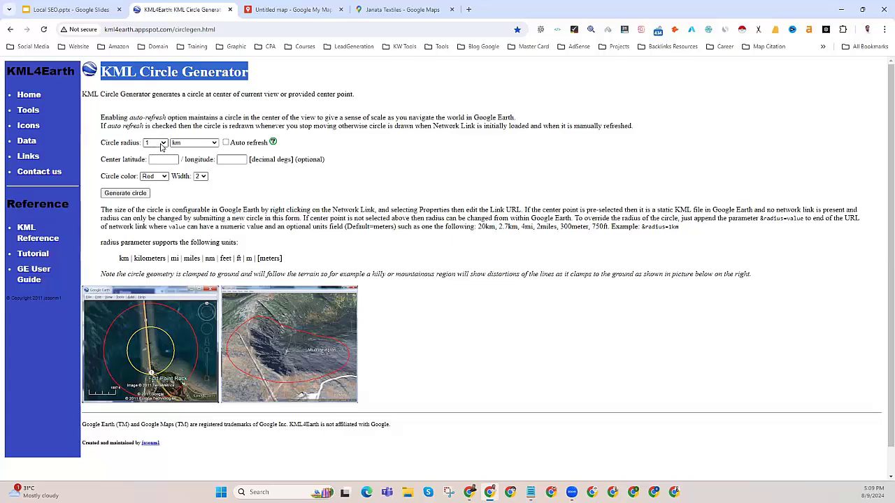
click(162, 159)
key(ctrl+v)
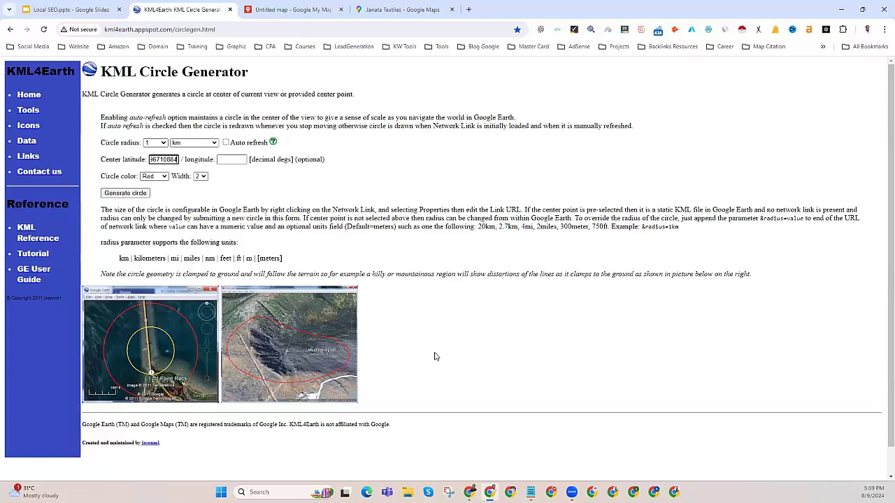
Copy the longitude 88.39309083847418 from Notepad into the KML Circle Generator's center longitude
click(531, 493)
drag(354, 139, 447, 140)
right_click(436, 139)
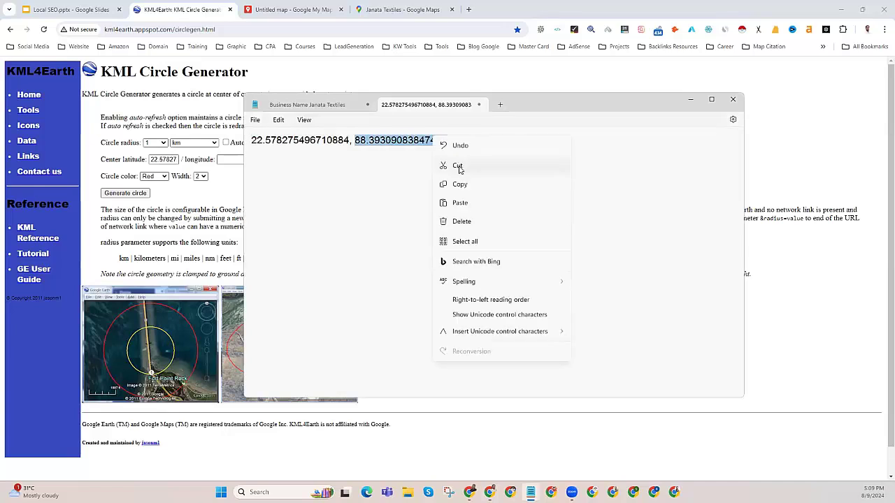
click(459, 185)
click(227, 160)
key(ctrl+v)
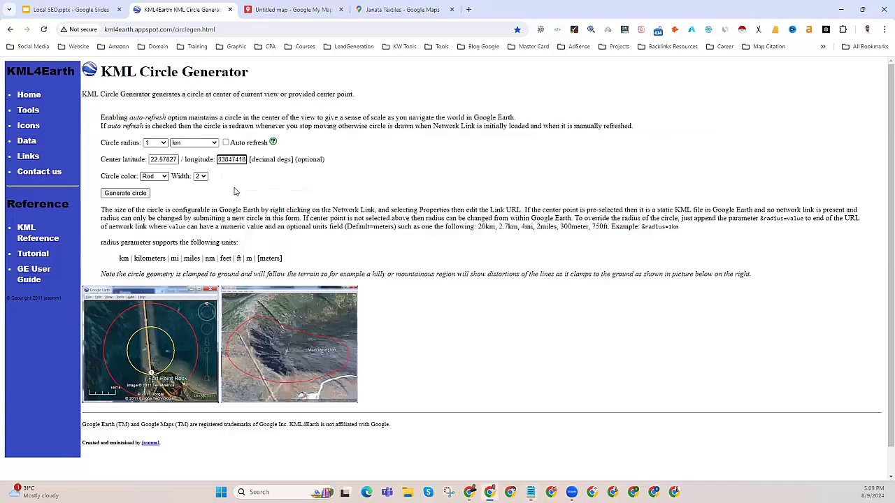
Keep the circle color Red, set the line width to 3, and generate the circle
click(154, 177)
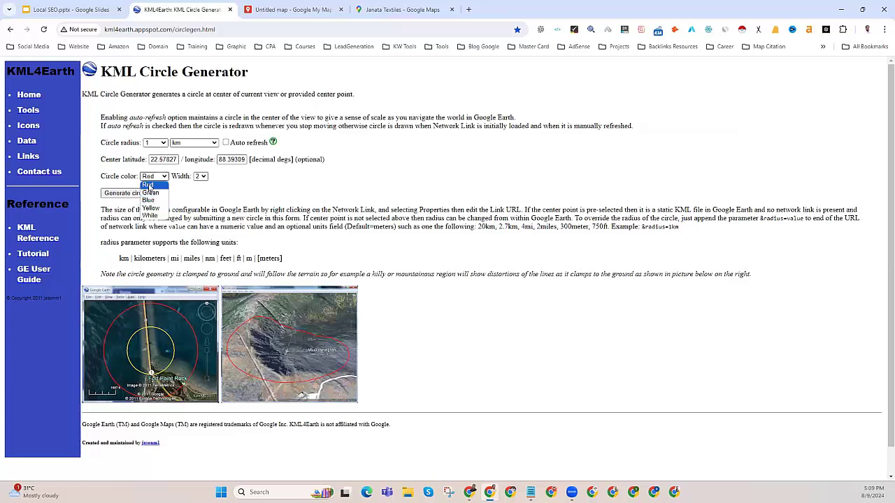
click(147, 178)
click(201, 177)
click(200, 202)
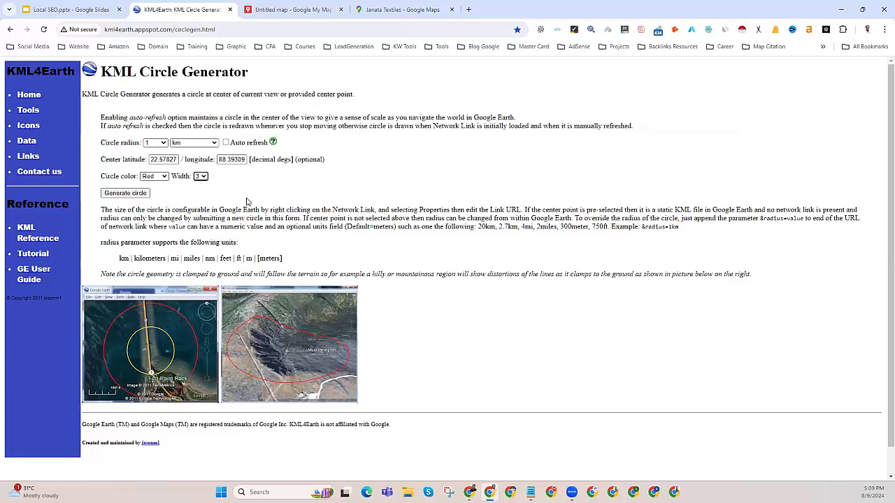
click(124, 194)
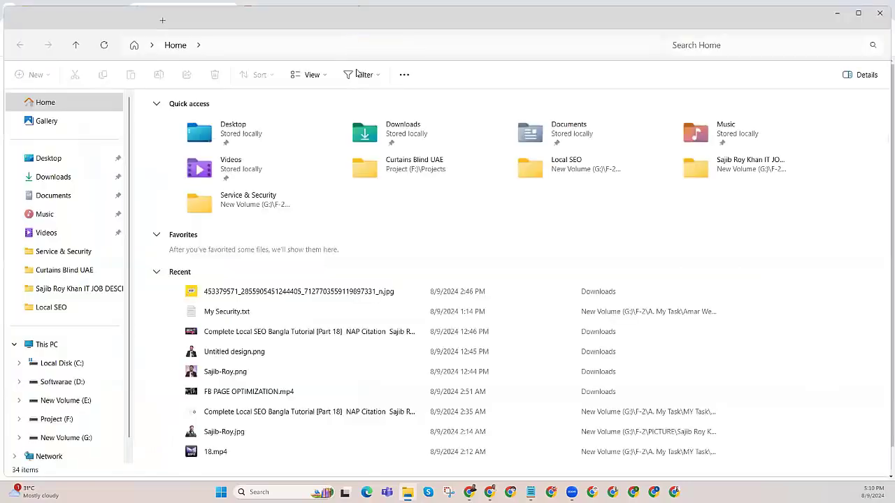
Look in the Downloads folder for the generated circle file and return to the browser
click(66, 142)
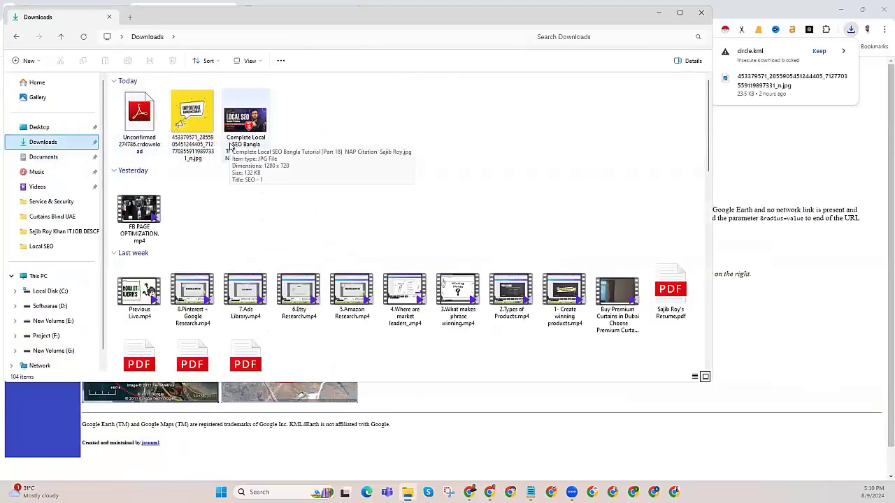
click(679, 12)
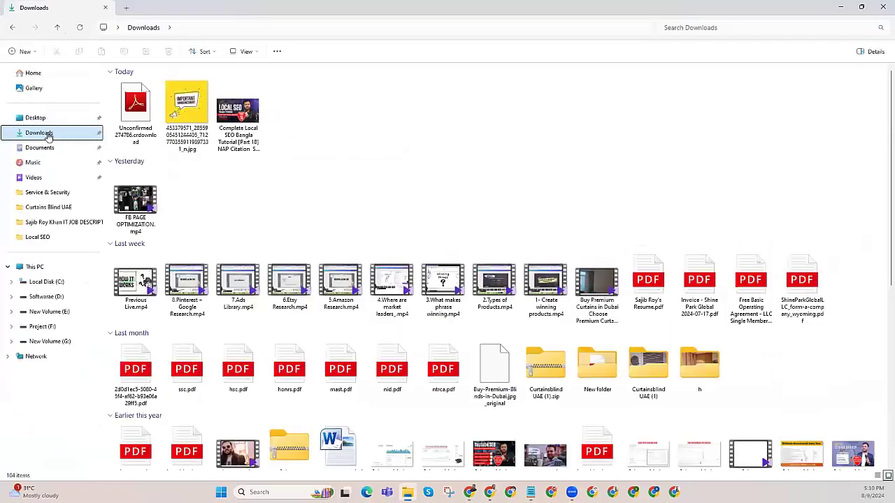
click(862, 6)
click(829, 19)
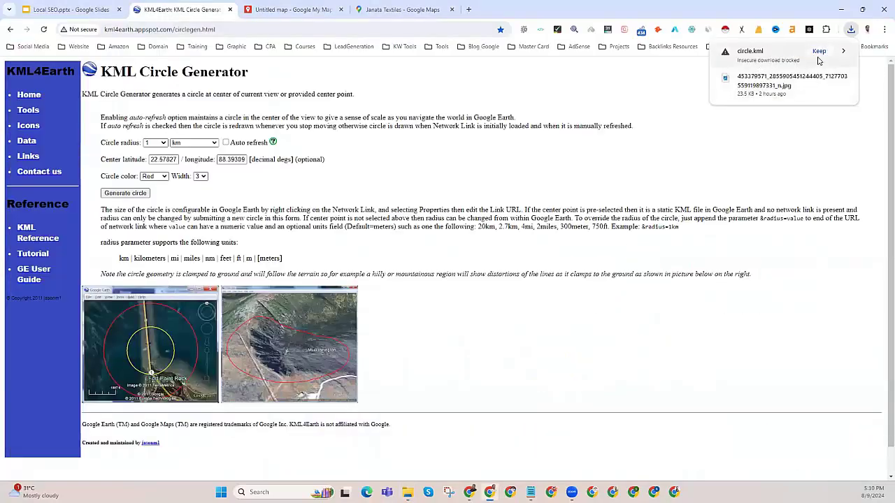
Keep the blocked circle.kml download and check for the file in the Downloads folder
click(821, 54)
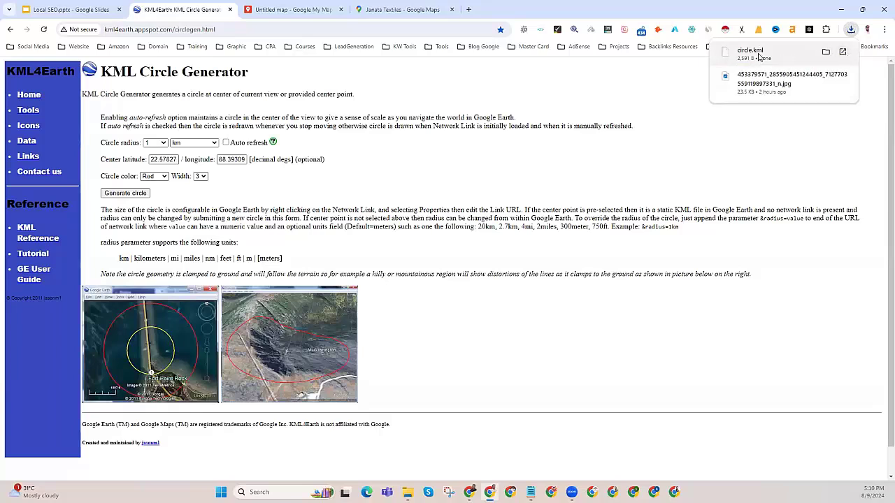
click(407, 492)
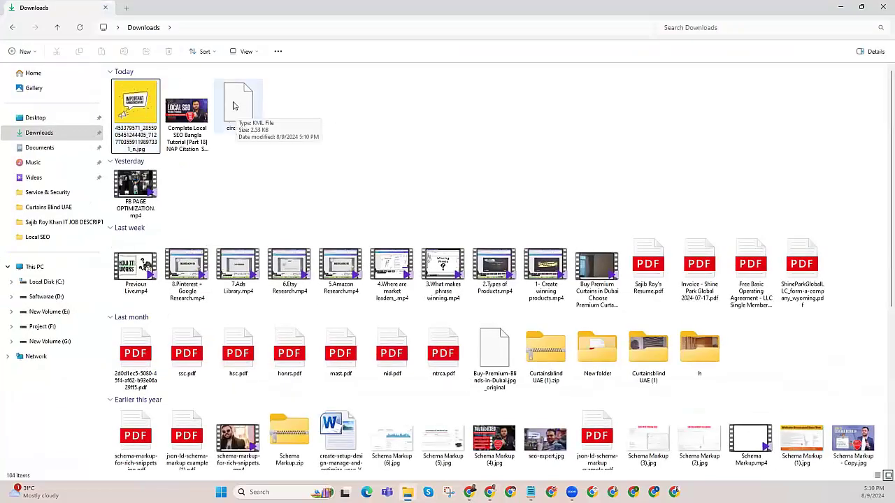
click(841, 7)
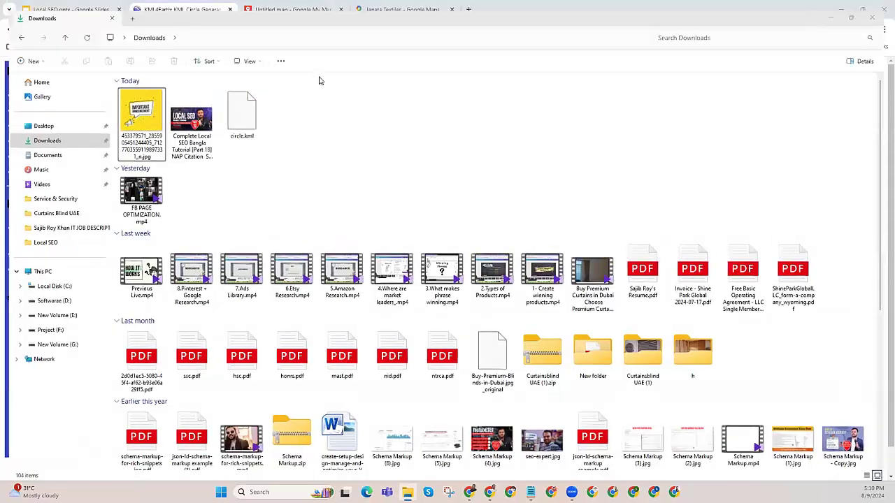
Import circle.kml from the Downloads folder into the untitled layer of the new My Maps map
click(297, 5)
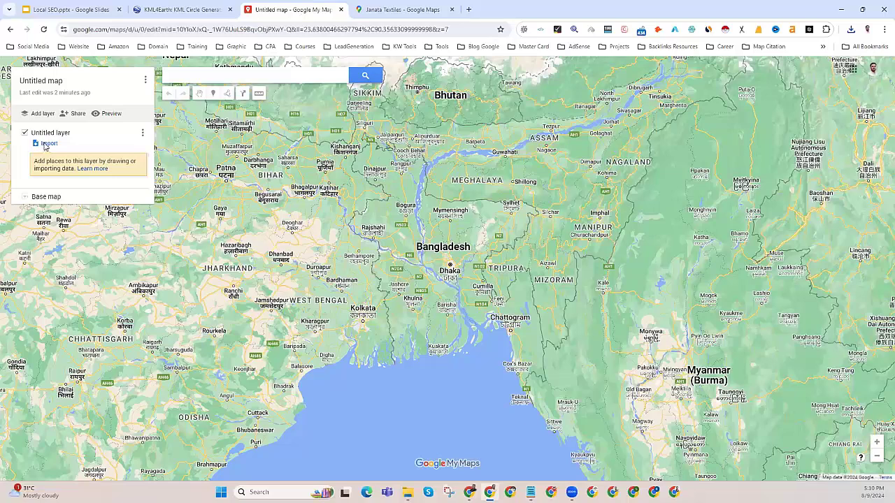
click(45, 144)
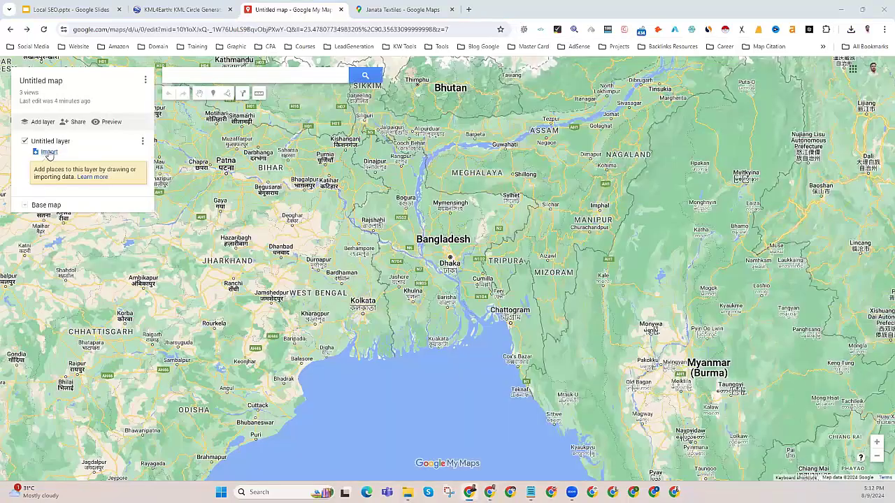
click(48, 153)
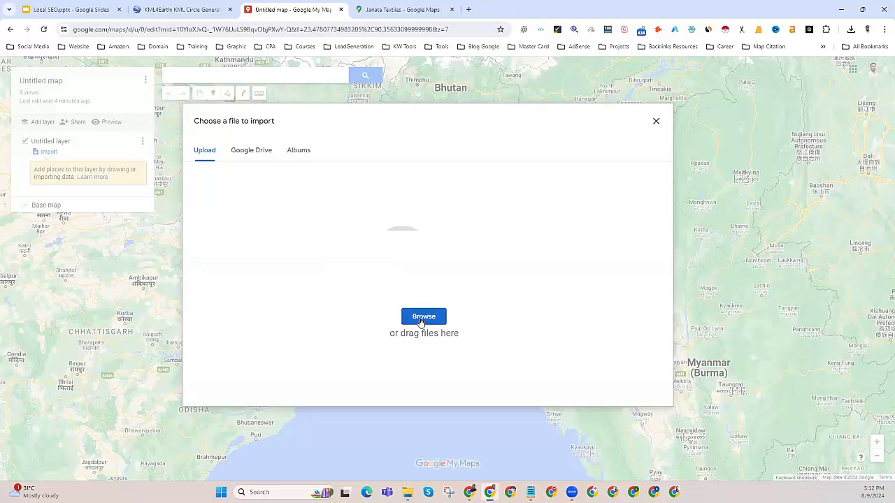
click(421, 316)
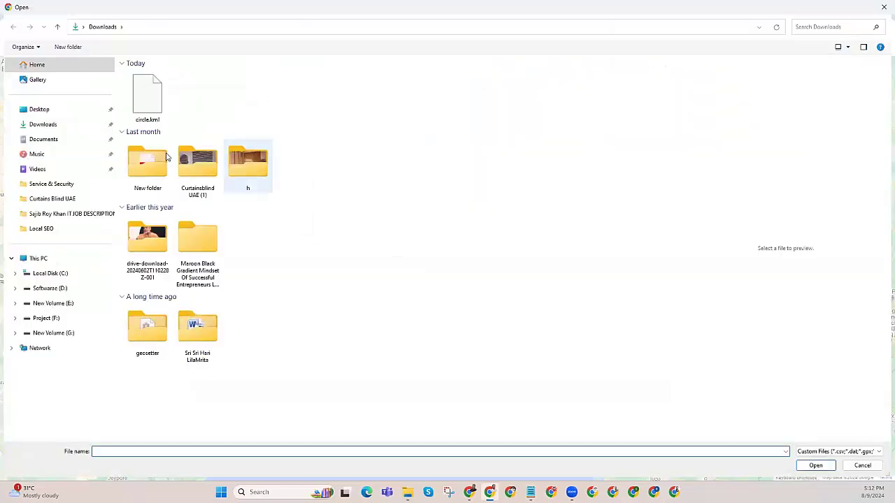
click(140, 97)
double_click(140, 96)
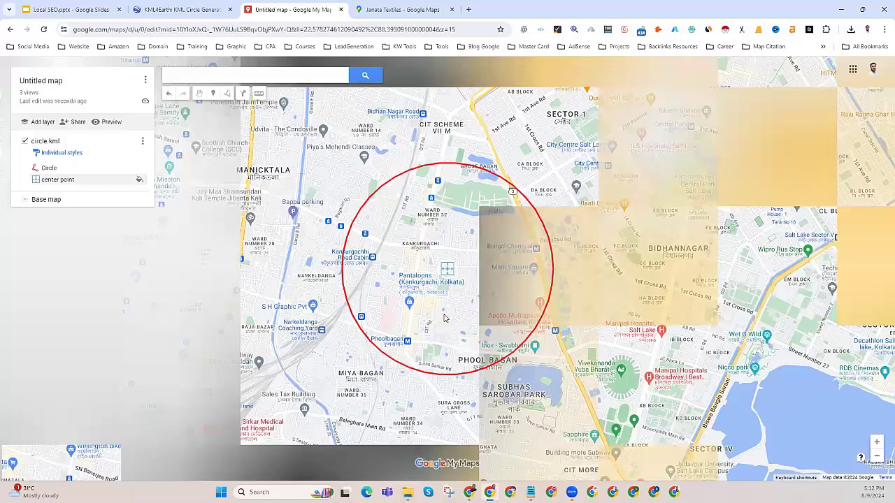
Examine the imported circle, its center point near Janata Textiles, and the surrounding Kolkata area at different scales
scroll(444, 318, up, 2)
scroll(445, 297, down, 3)
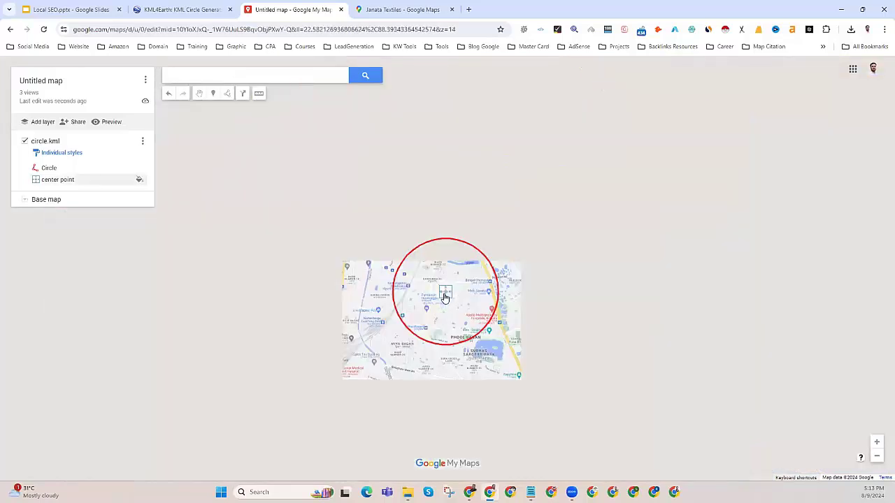
scroll(445, 297, up, 2)
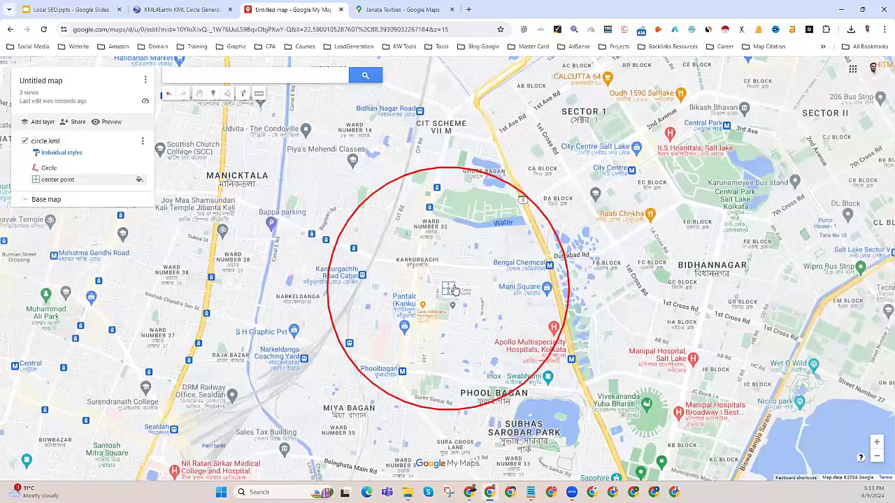
scroll(441, 292, up, 4)
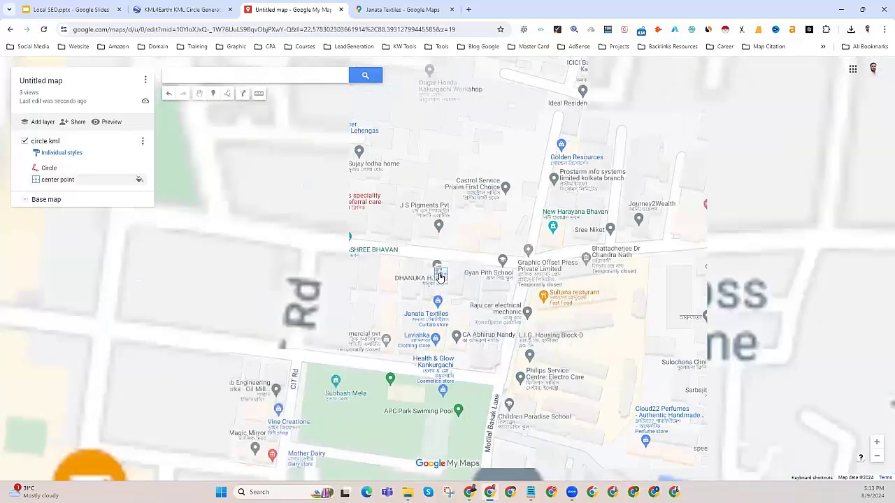
scroll(440, 277, down, 4)
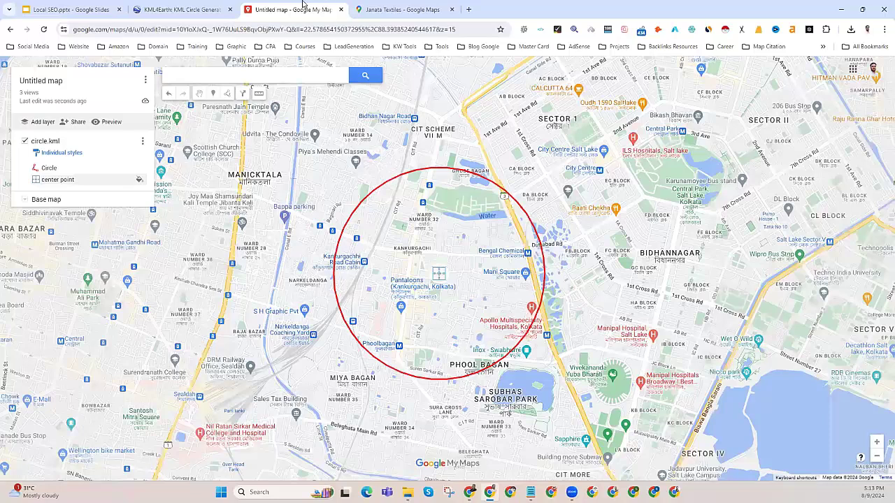
scroll(420, 322, down, 1)
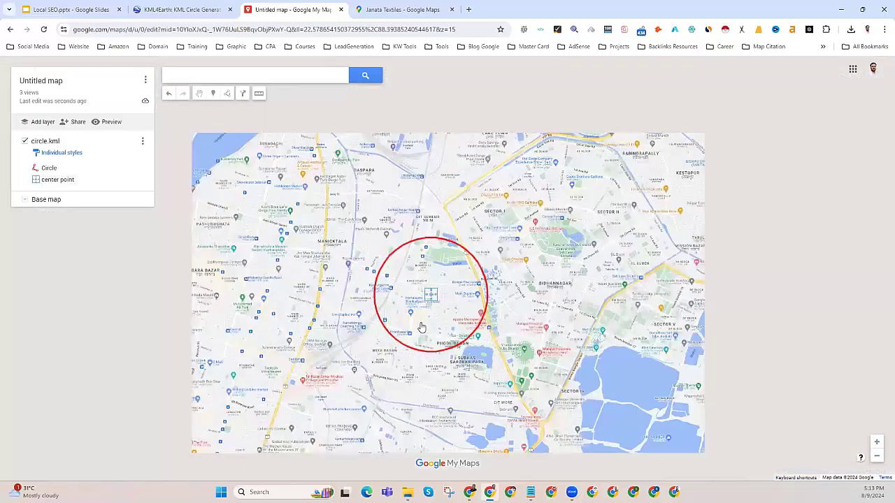
scroll(422, 326, down, 2)
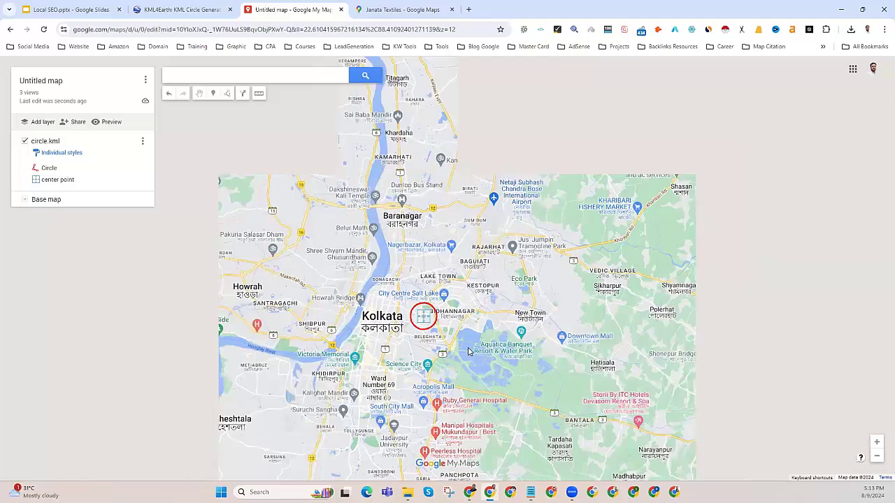
scroll(469, 351, down, 2)
scroll(467, 351, up, 3)
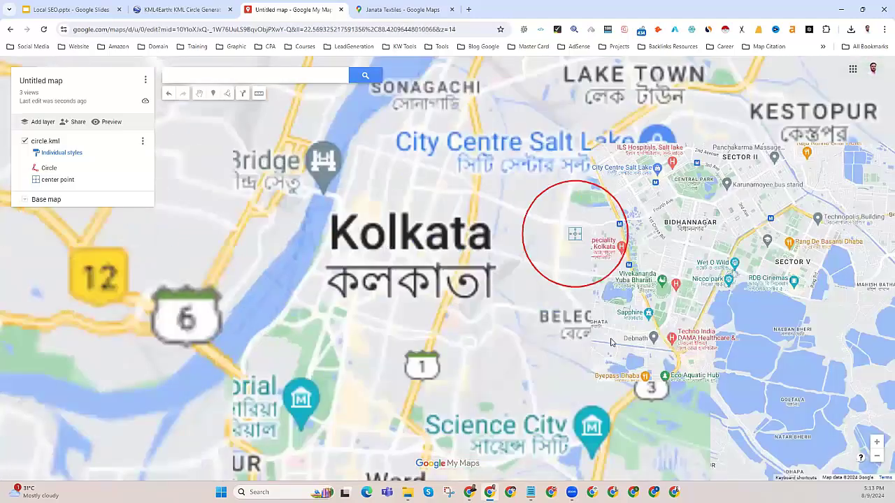
scroll(605, 284, up, 2)
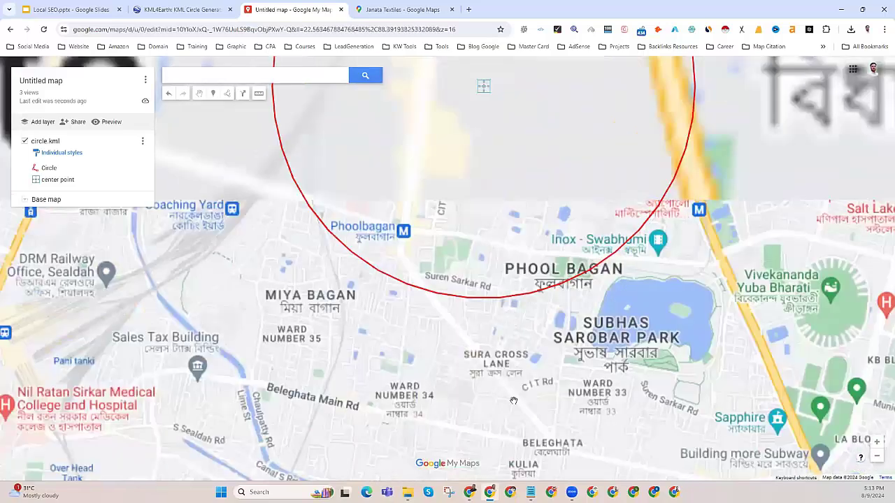
scroll(518, 335, down, 1)
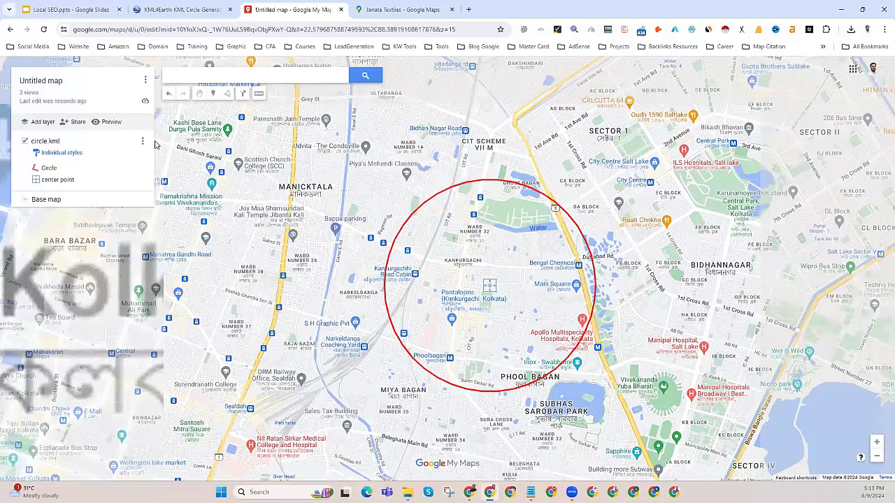
Check the line width choices on the KML Circle Generator page and return to the My Maps map
key(ctrl+shift+Tab)
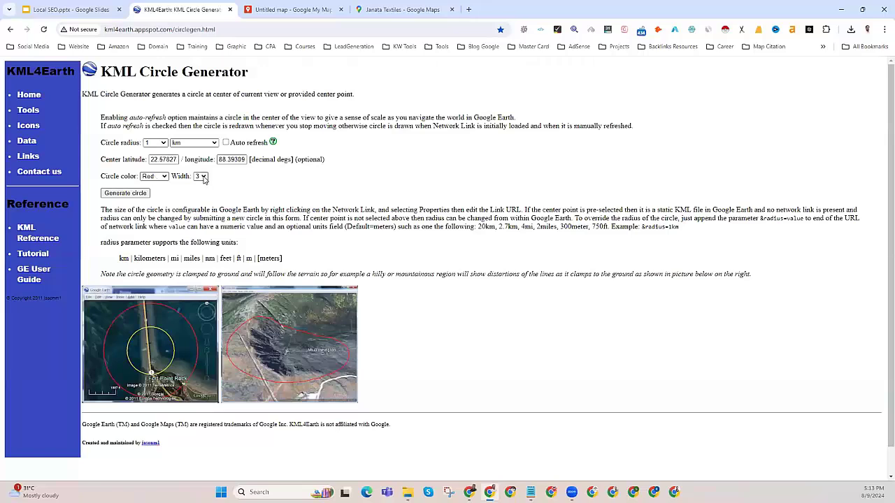
click(201, 177)
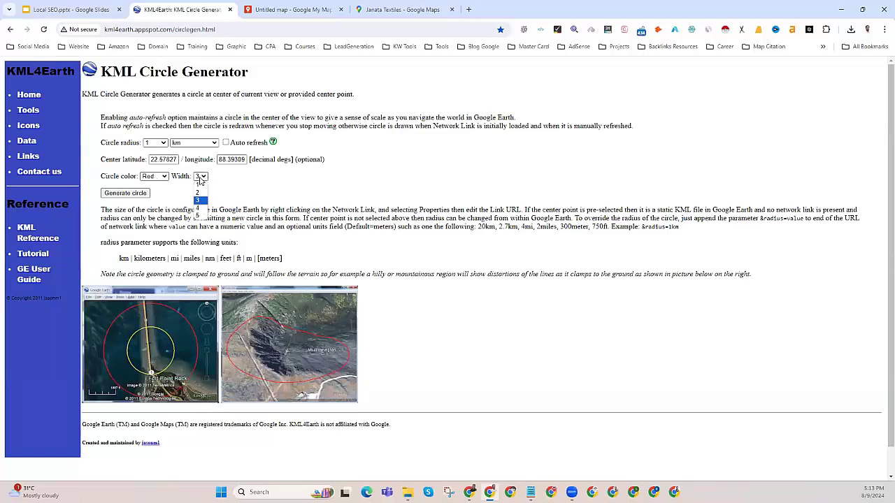
click(200, 178)
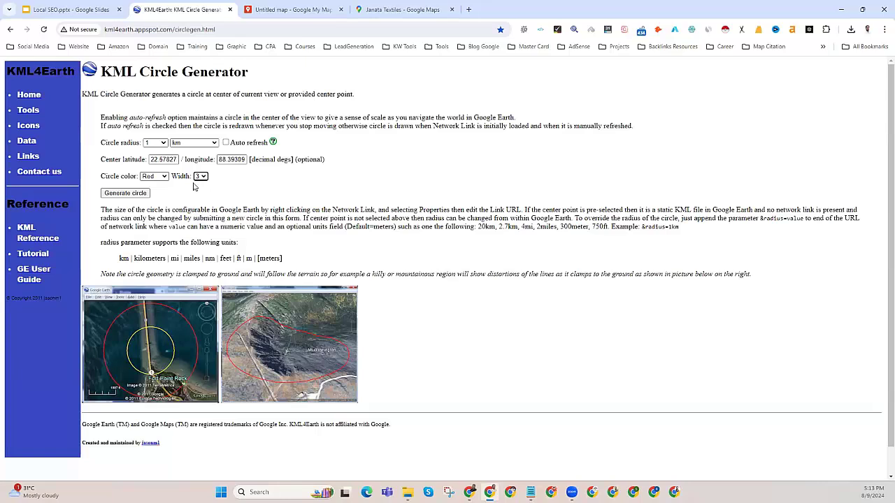
click(271, 9)
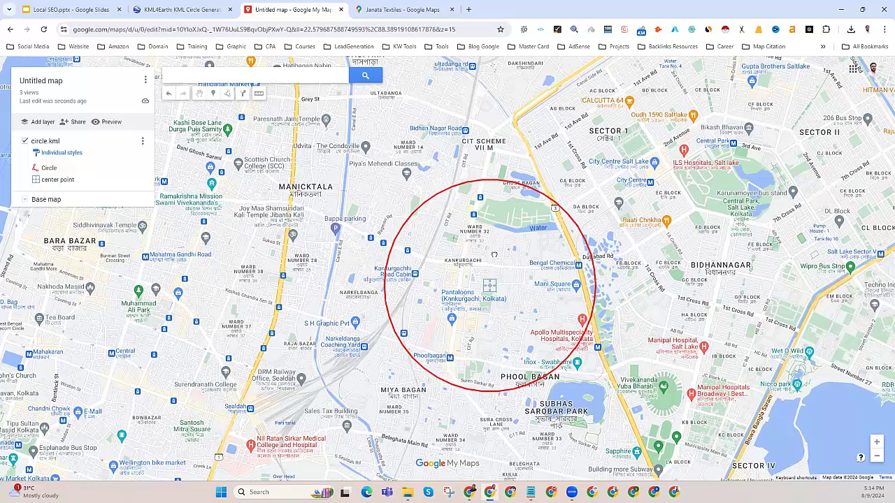
Rename the circle's center point marker as Janata Textiles, using the business name noted in Notepad
drag(494, 254, 469, 248)
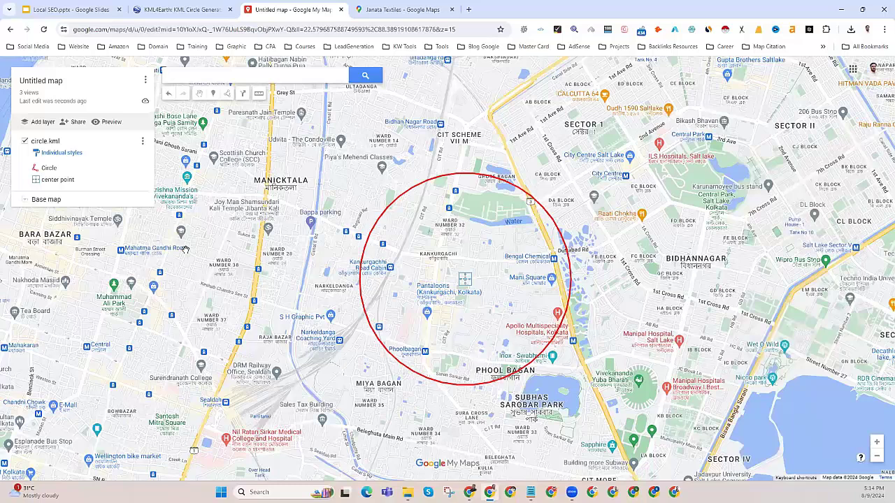
scroll(187, 255, right, 3)
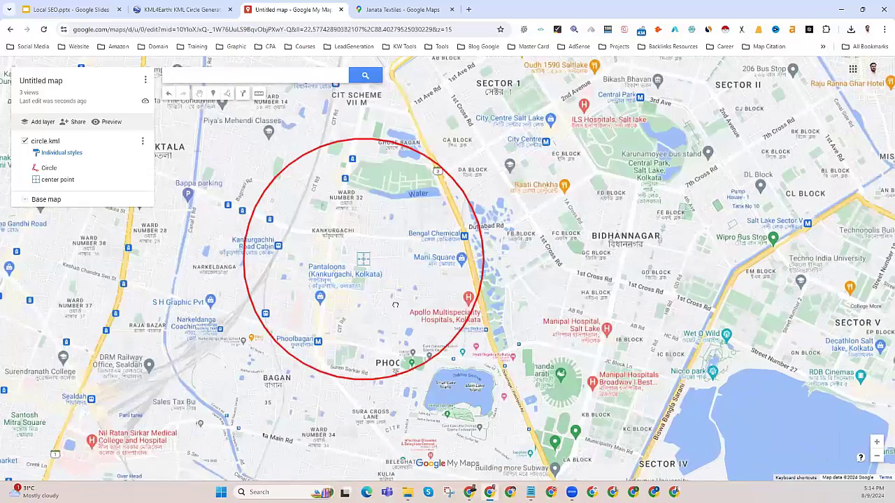
scroll(394, 308, up, 2)
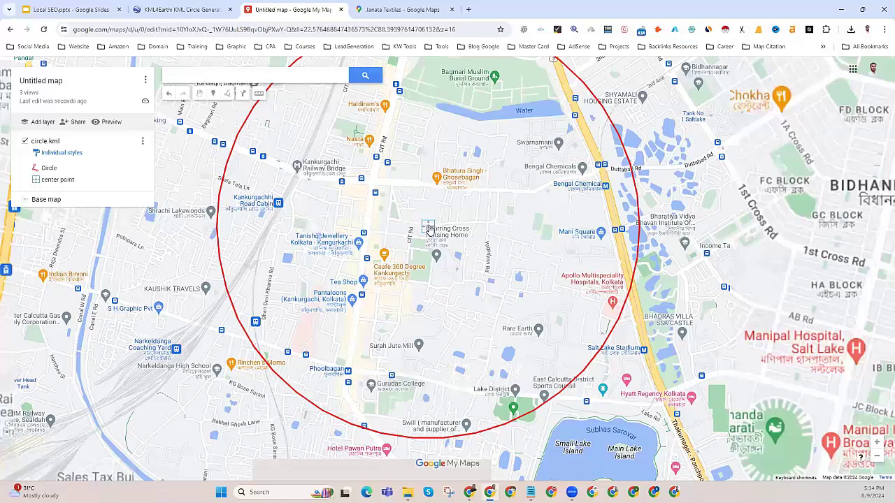
click(429, 230)
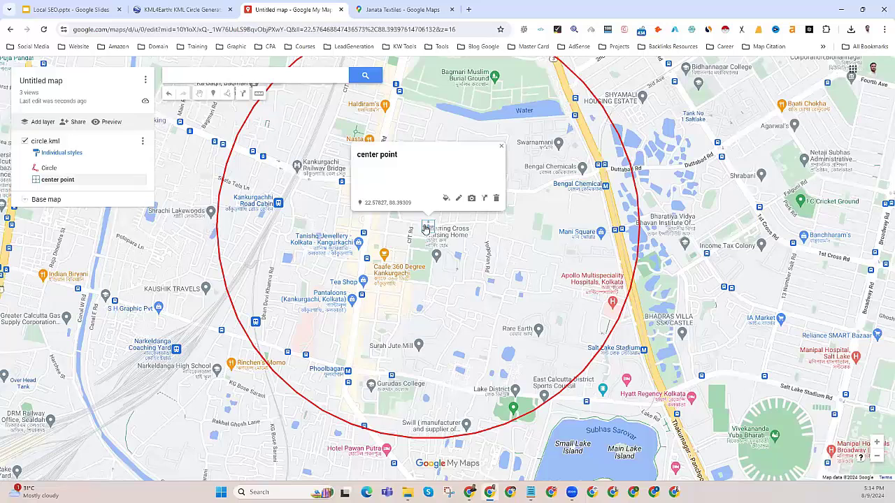
click(458, 198)
triple_click(394, 154)
click(426, 154)
drag(408, 154, 357, 158)
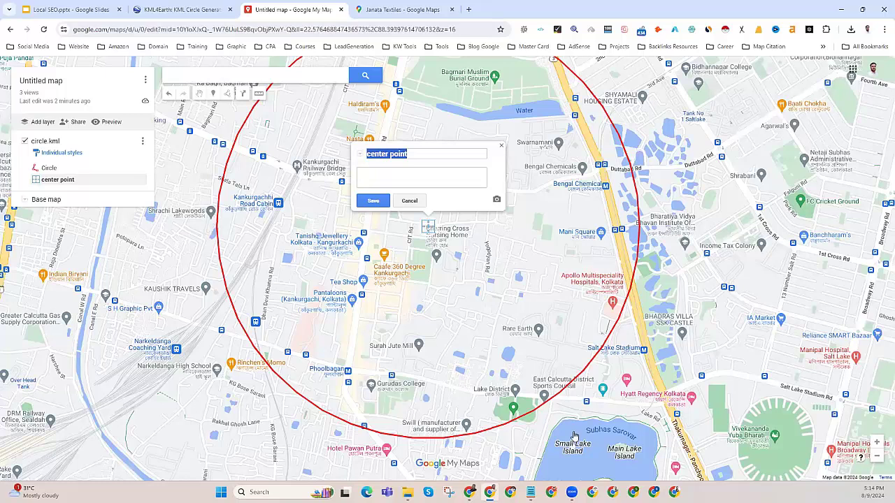
click(531, 492)
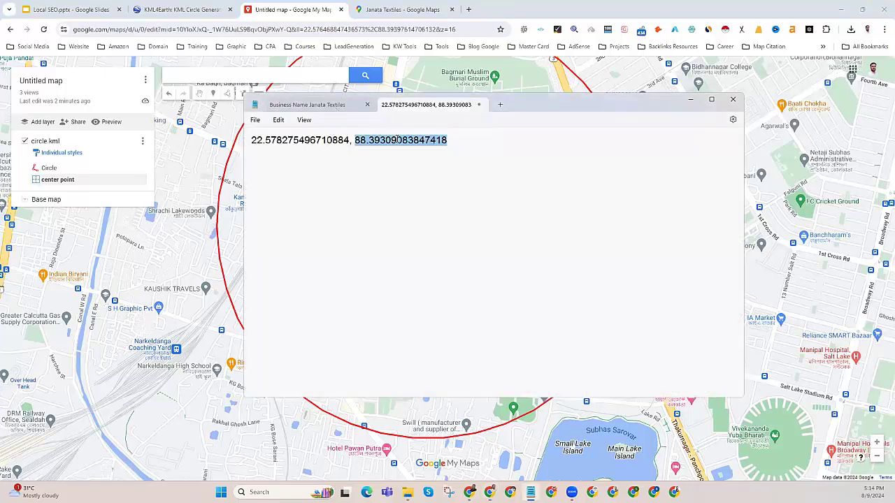
key(ctrl+Tab)
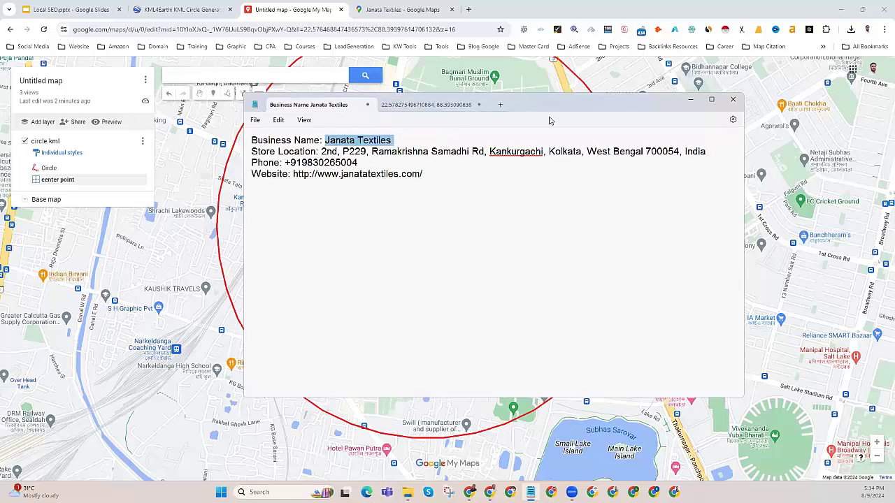
drag(550, 120, 574, 231)
click(410, 153)
key(ctrl+a)
text(Janata Textiles)
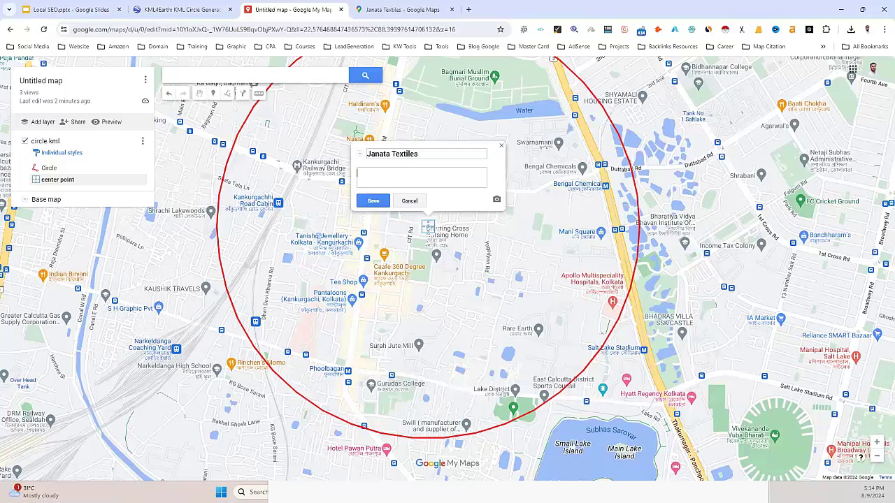
Copy the full business details from Notepad into the Janata Textiles marker's description and save the marker
drag(453, 285, 232, 251)
key(ctrl+c)
right_click(346, 267)
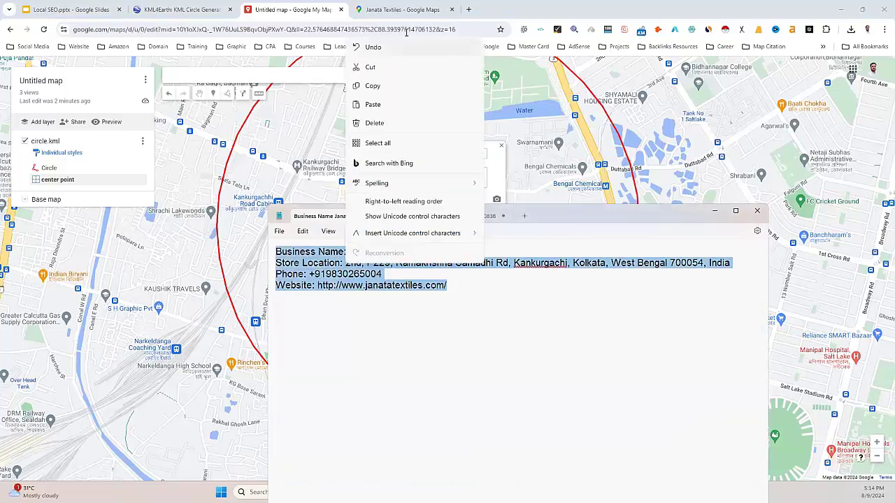
click(372, 86)
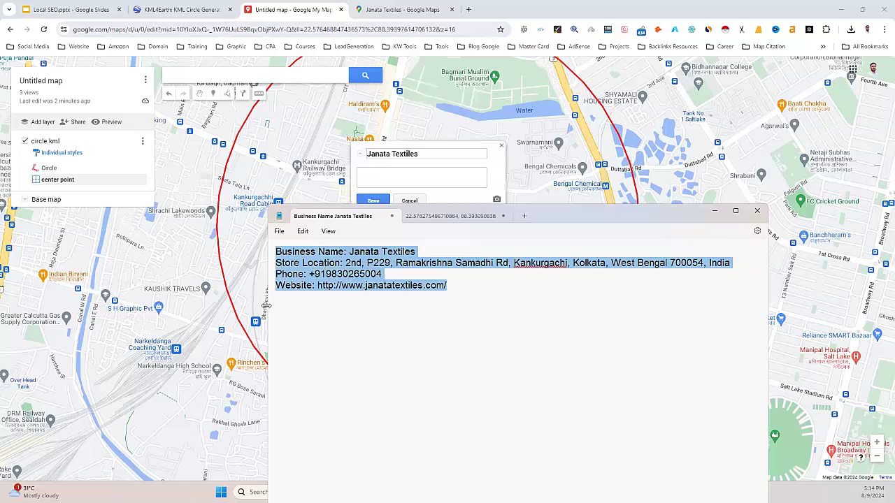
drag(265, 305, 530, 306)
drag(692, 206, 763, 82)
click(379, 175)
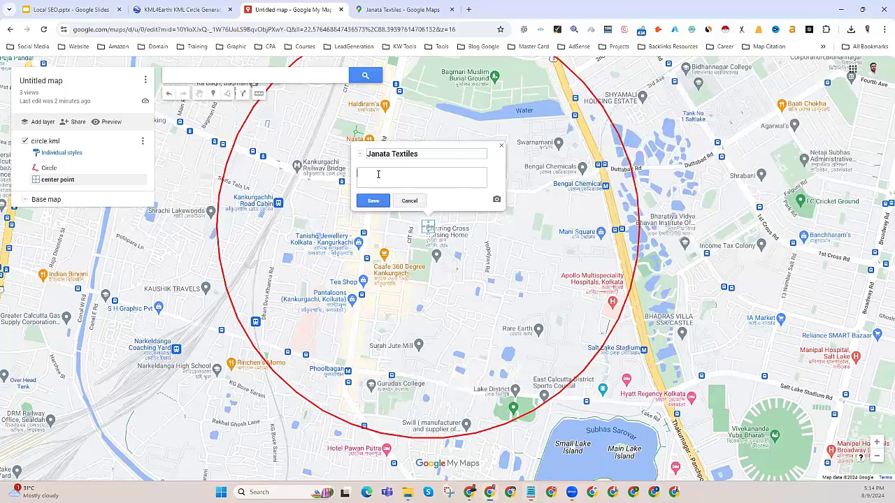
key(ctrl+v)
click(370, 201)
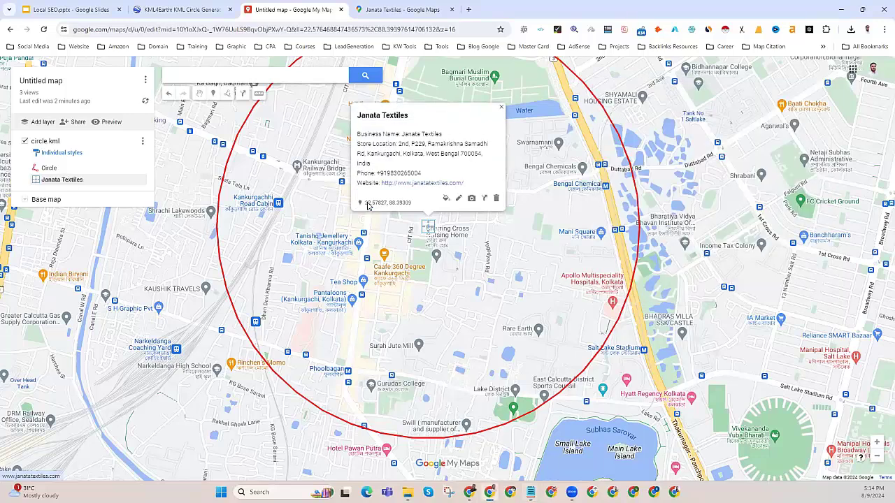
click(413, 299)
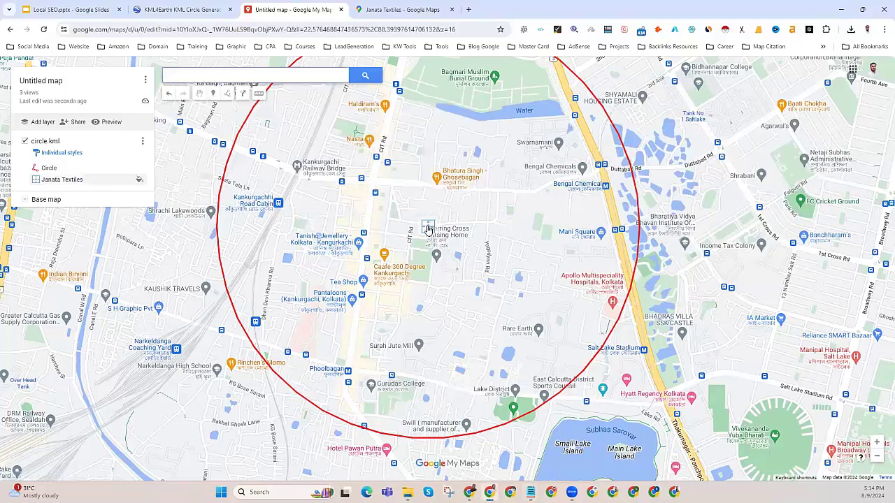
Change the Janata Textiles marker's icon to the clothes hanger from the Places icons
click(428, 225)
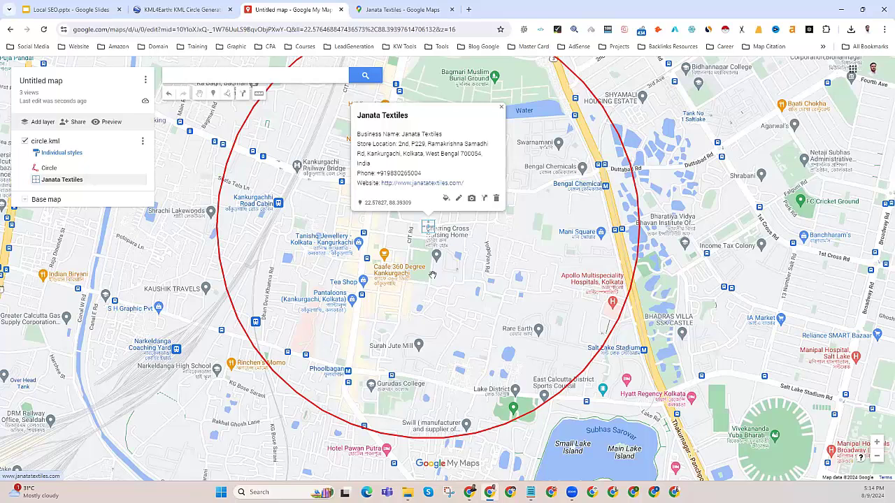
click(446, 200)
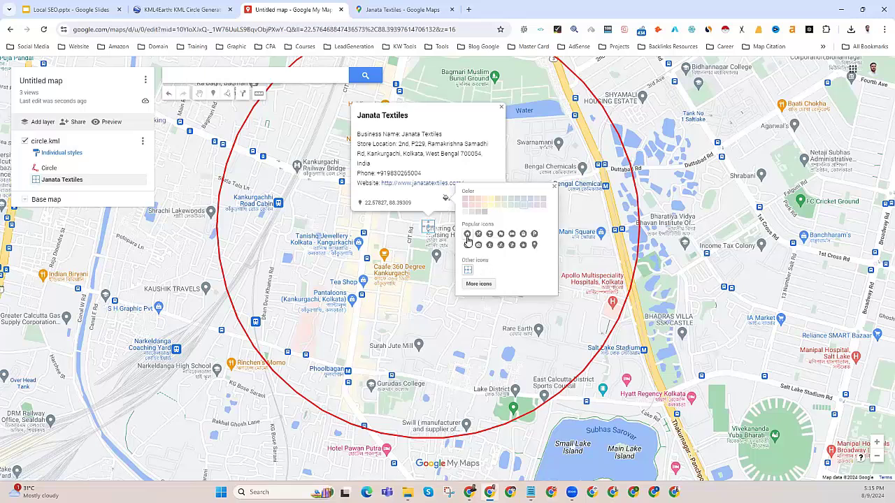
click(479, 284)
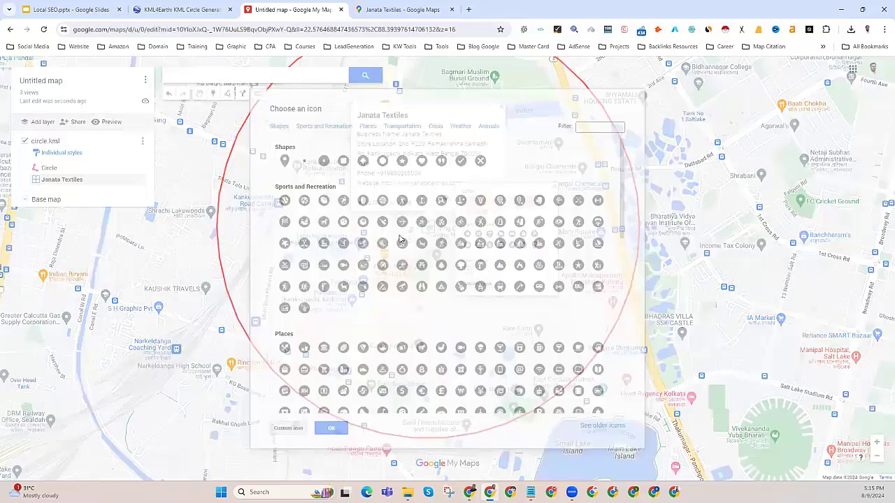
scroll(391, 315, down, 2)
scroll(392, 316, down, 1)
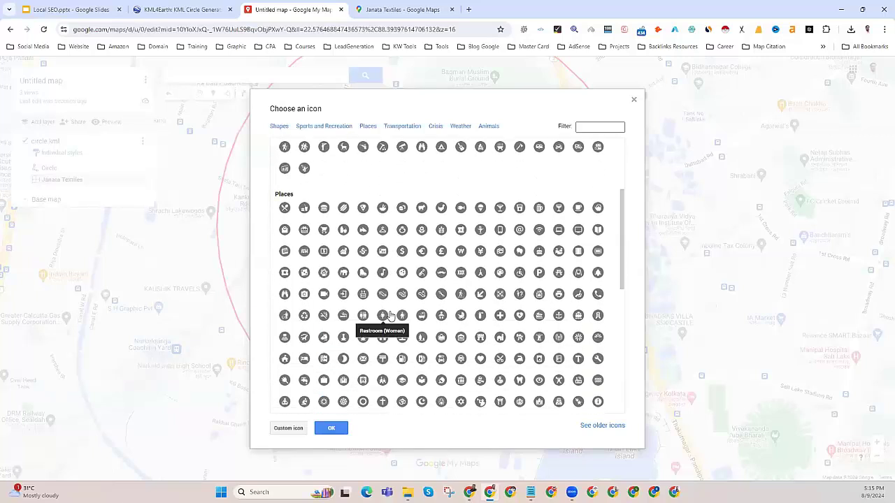
click(383, 231)
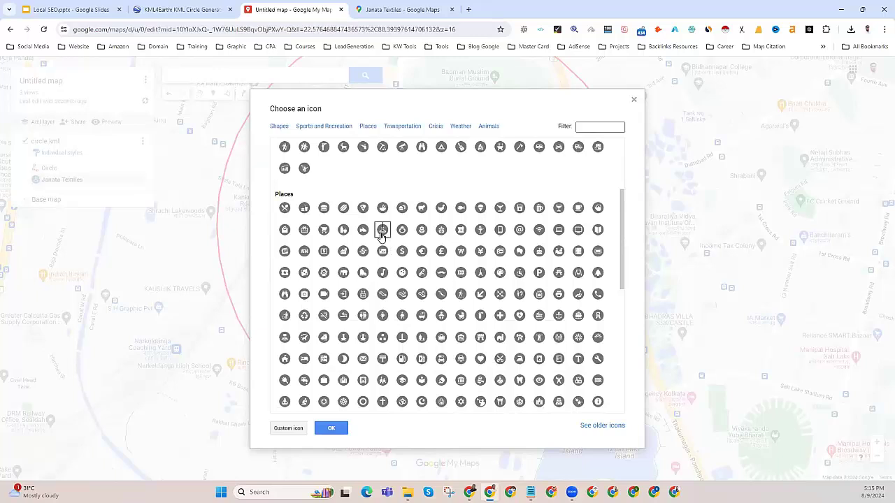
click(330, 430)
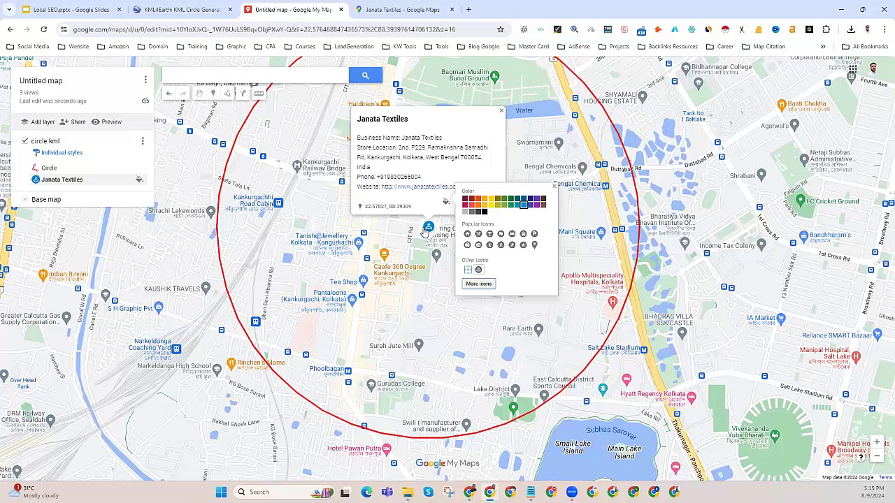
Try a yellow-orange colour on the Janata Textiles marker and switch it back to blue
click(484, 204)
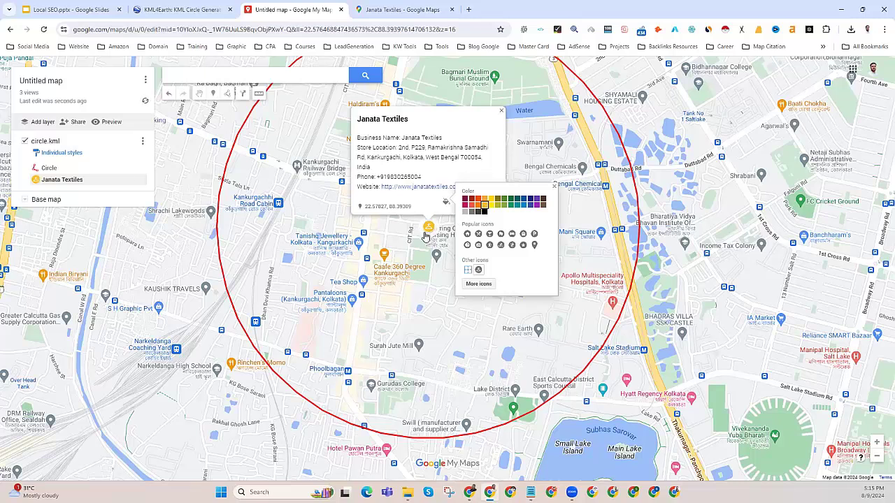
click(522, 205)
click(415, 198)
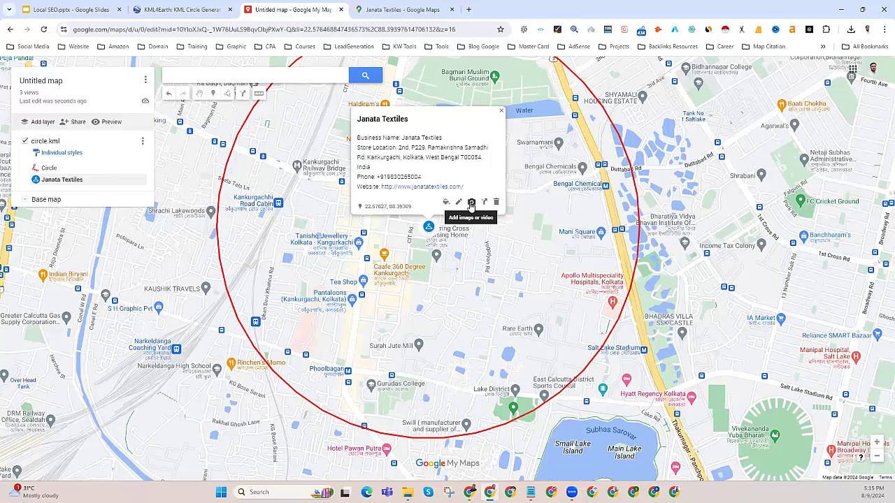
Open the business website from the Janata Textiles listing in Google Maps and return to the listing
click(398, 10)
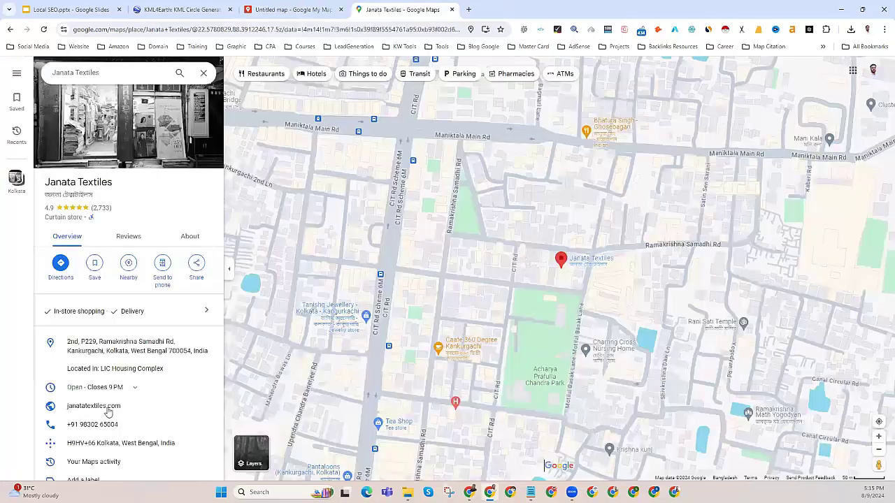
click(191, 408)
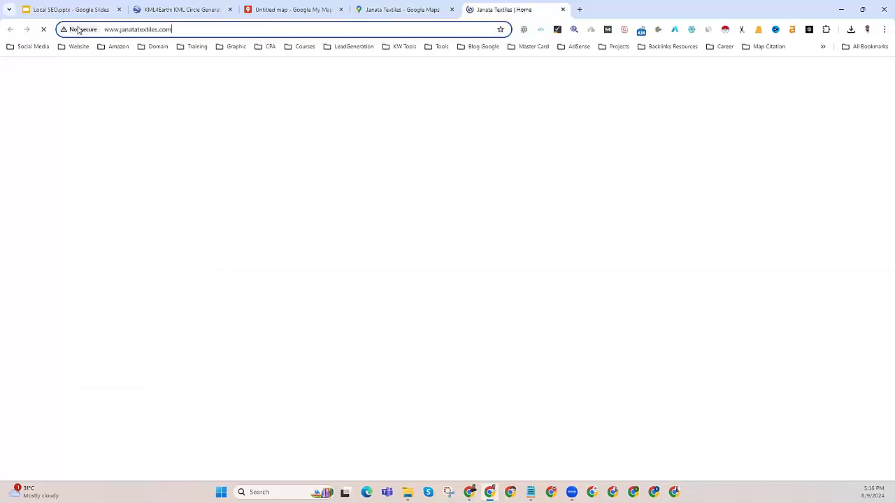
click(415, 10)
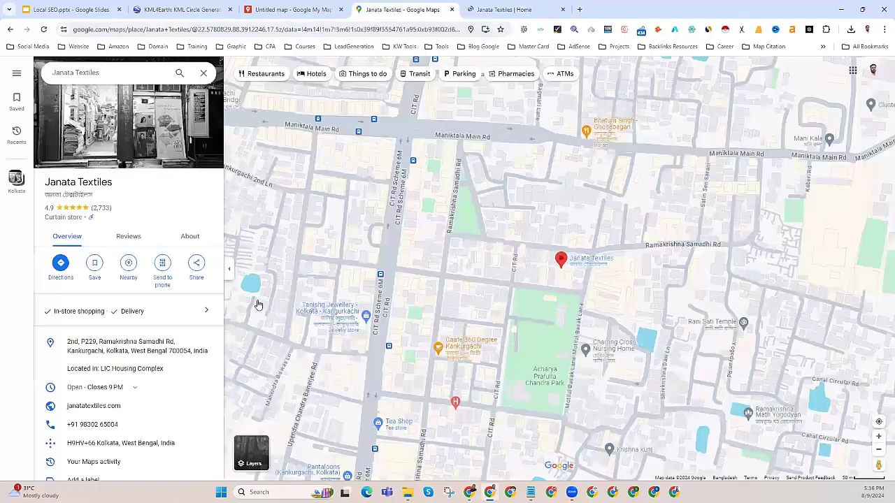
Add the yellow Important Announcement image from the Downloads folder to the Janata Textiles marker and save it
click(294, 9)
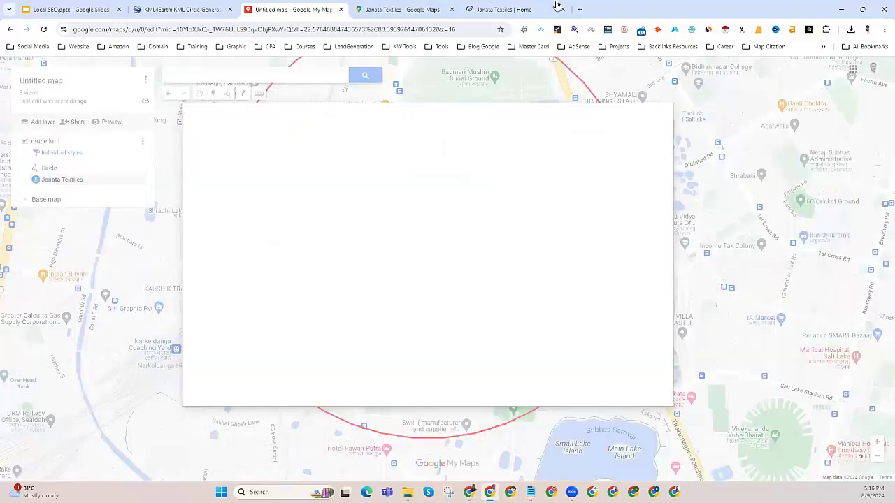
click(559, 9)
click(426, 316)
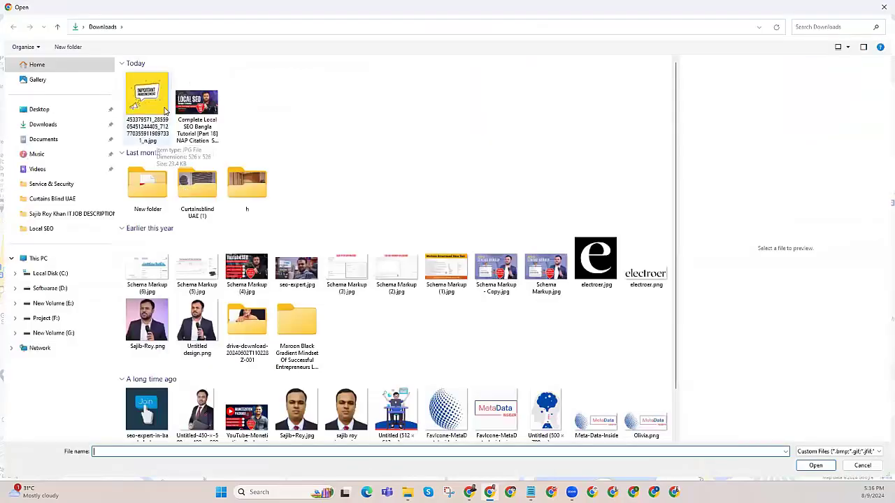
double_click(154, 103)
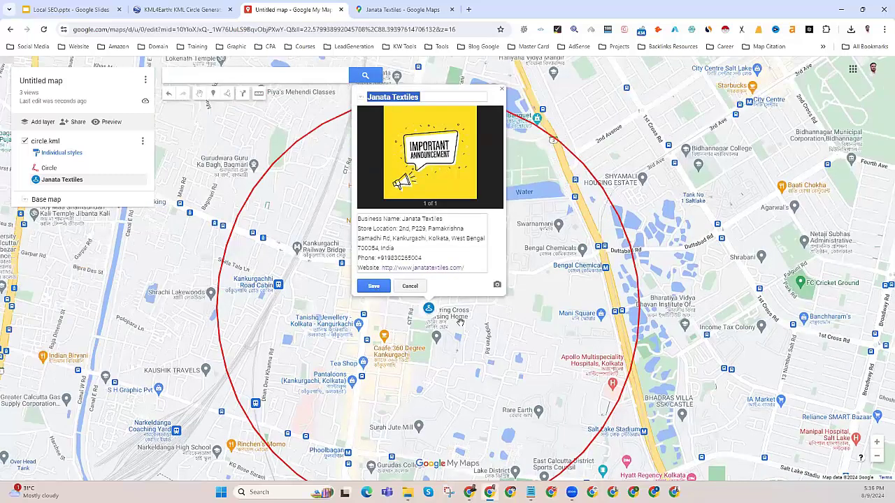
key(Return)
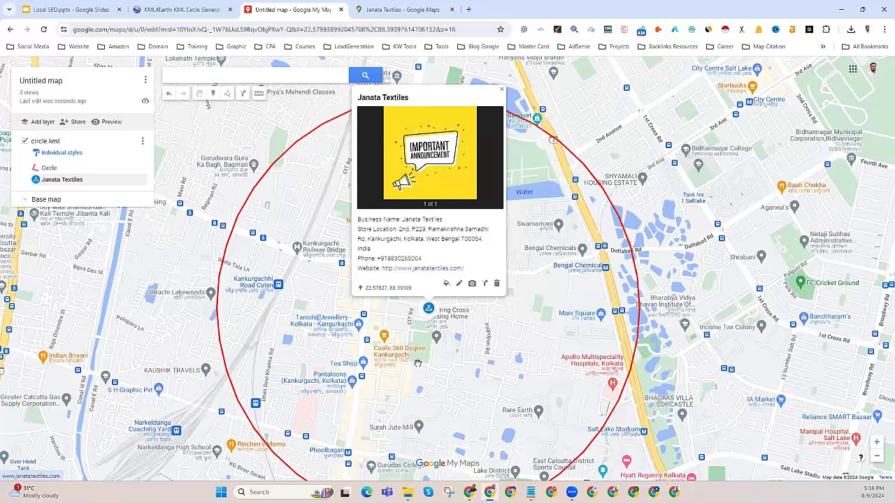
Review the business details and website link on the saved Janata Textiles marker and its place in the circle
click(417, 363)
click(429, 309)
drag(357, 220, 432, 259)
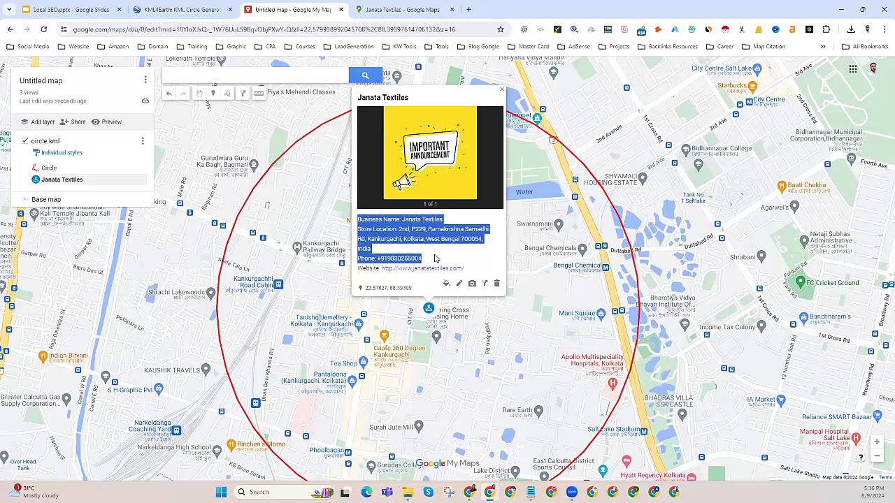
drag(480, 270, 354, 271)
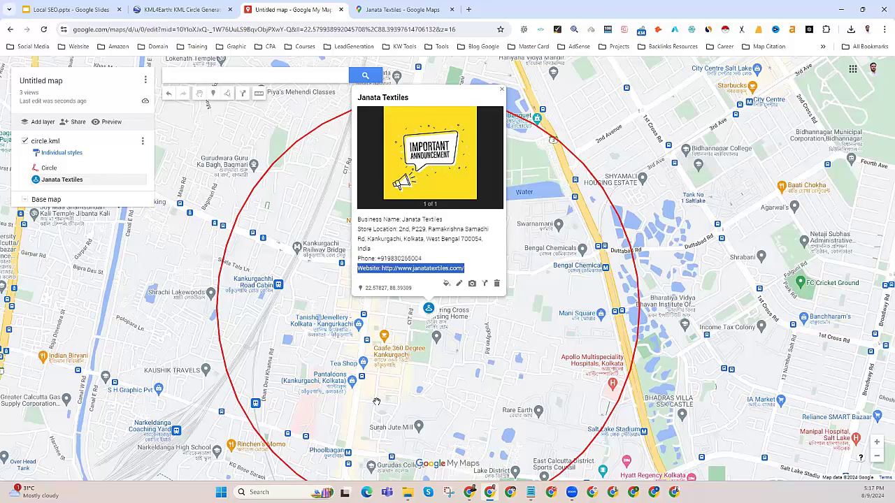
click(396, 387)
scroll(396, 387, down, 1)
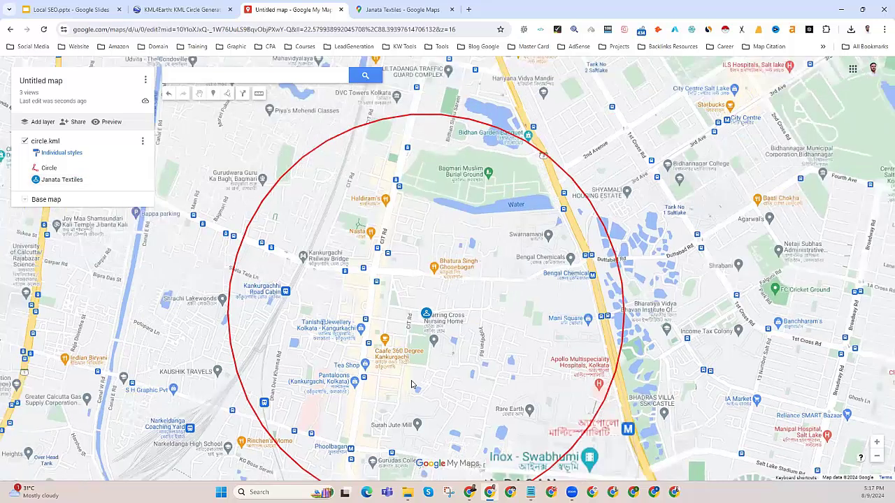
Copy the business name from the notes and set the map title to "Janata Textiles"
scroll(421, 383, down, 1)
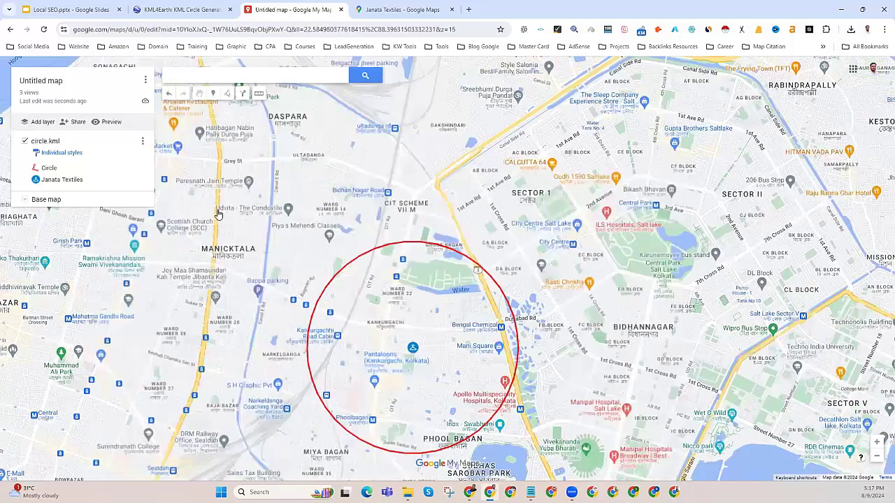
scroll(274, 335, up, 1)
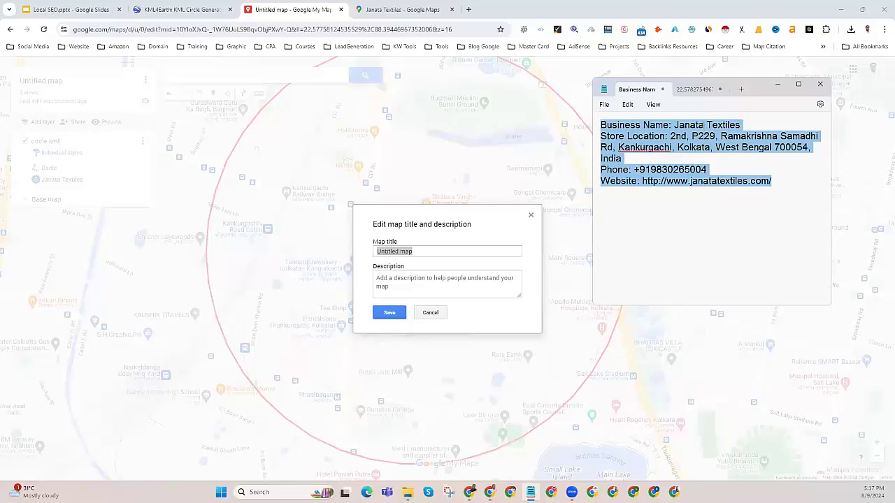
drag(678, 125, 739, 124)
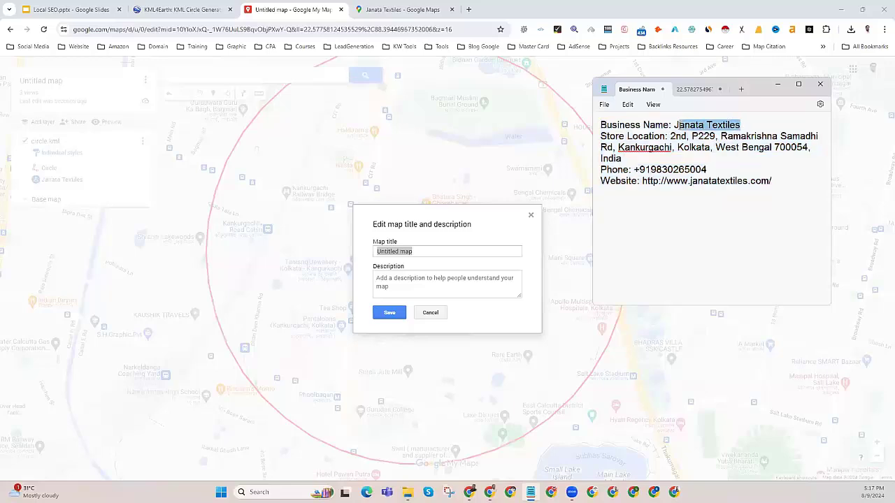
drag(677, 125, 674, 125)
right_click(674, 125)
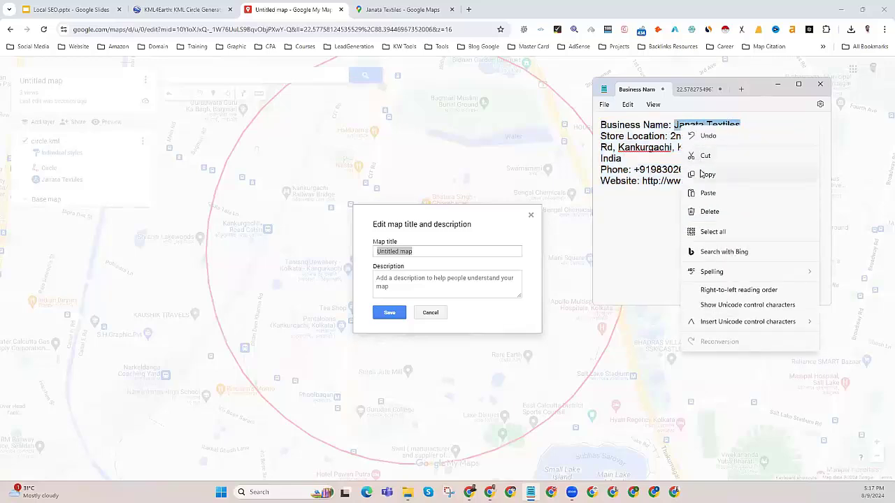
click(703, 174)
click(422, 252)
key(ctrl+v)
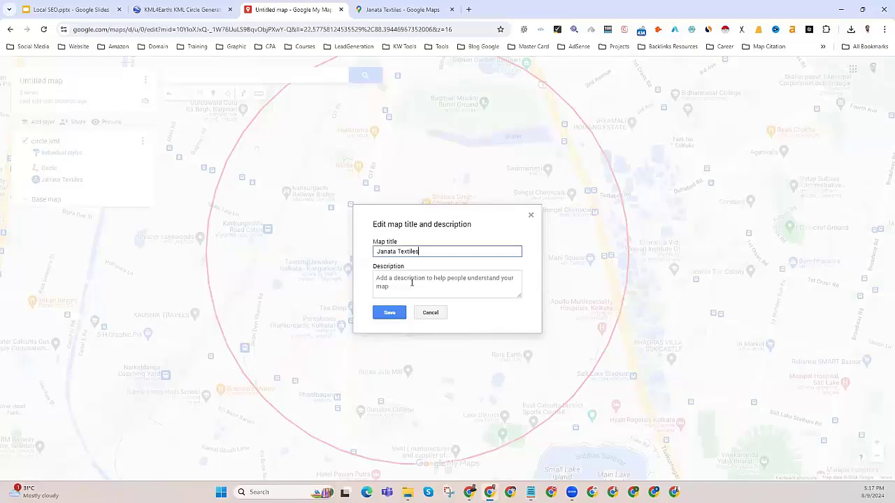
Fill the map description with the full business name, address, phone and website block from the notes and save the map details
click(530, 492)
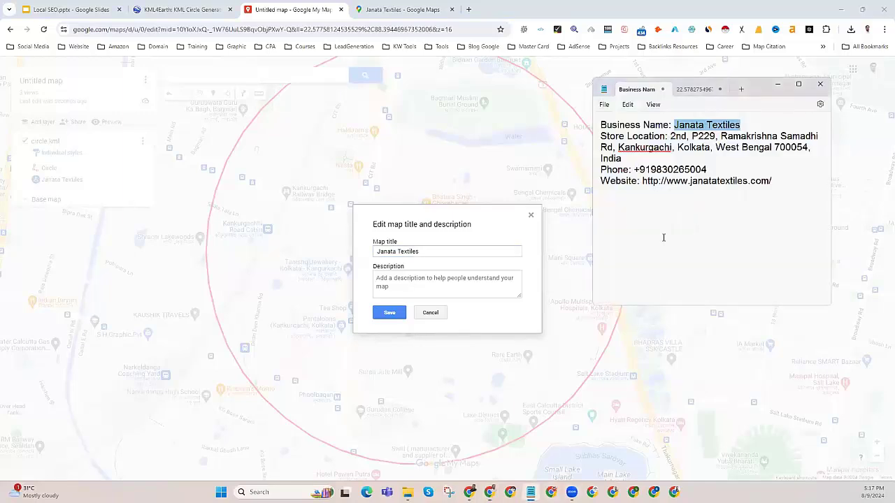
drag(782, 186, 580, 125)
right_click(620, 132)
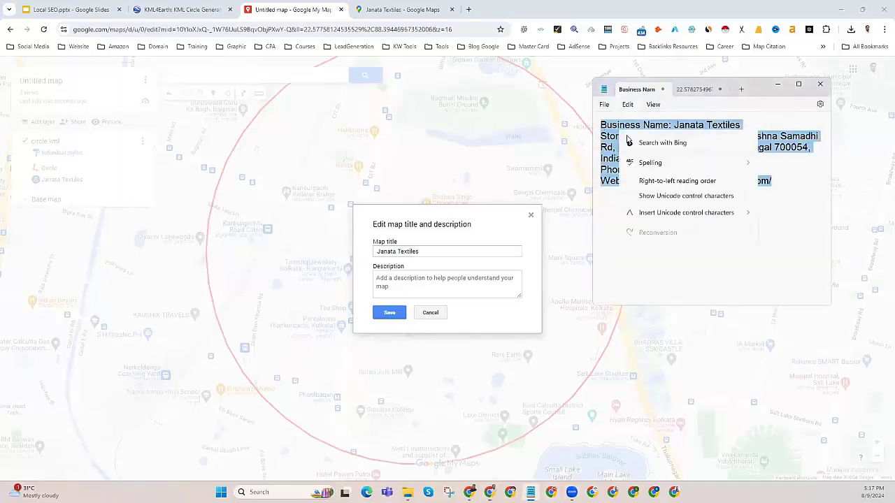
click(643, 179)
click(408, 278)
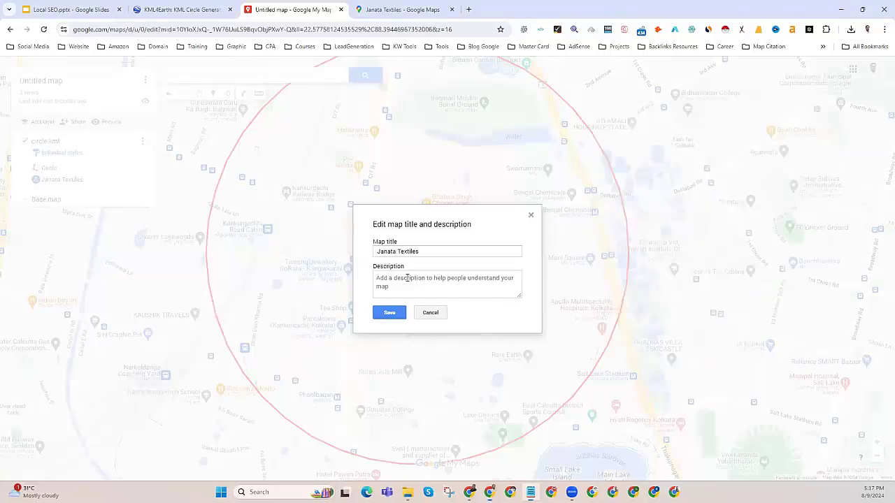
key(ctrl+v)
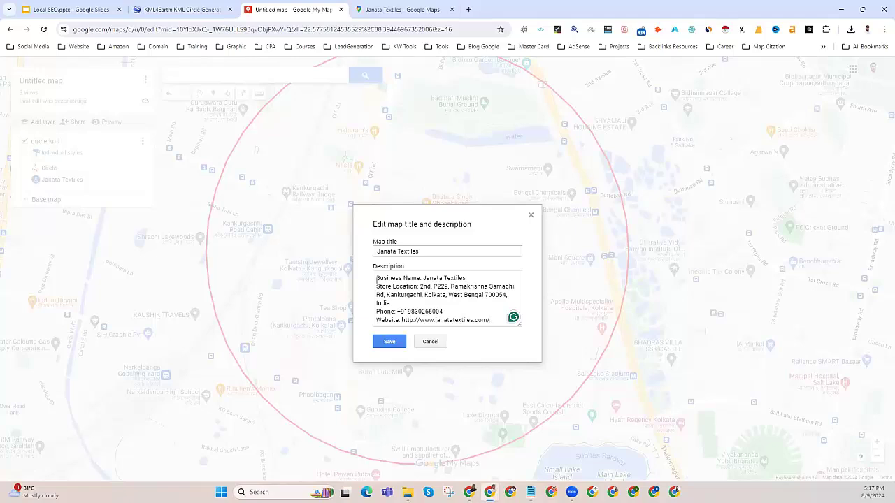
click(383, 343)
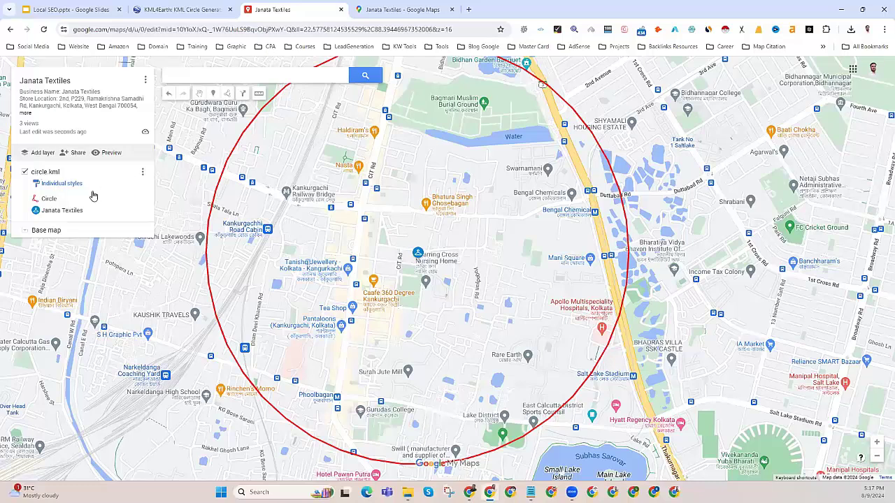
Rename the circle.kml layer to "1km circle" and save the name
click(56, 175)
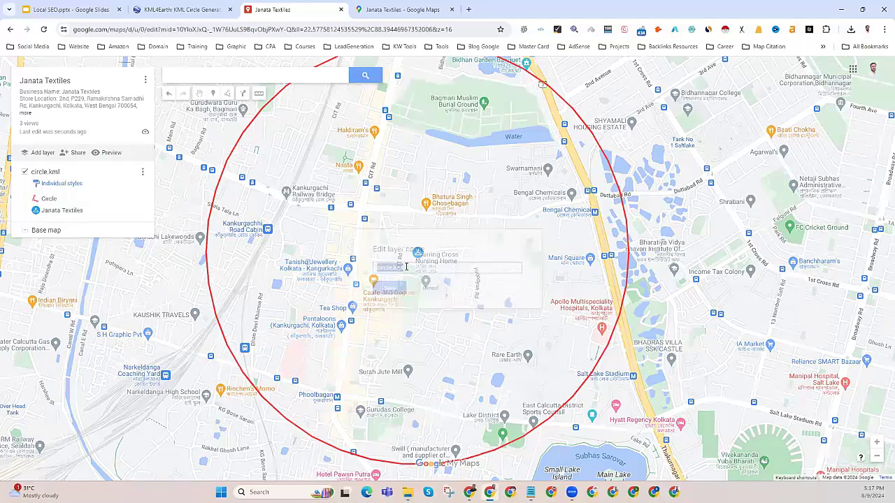
text(1 km)
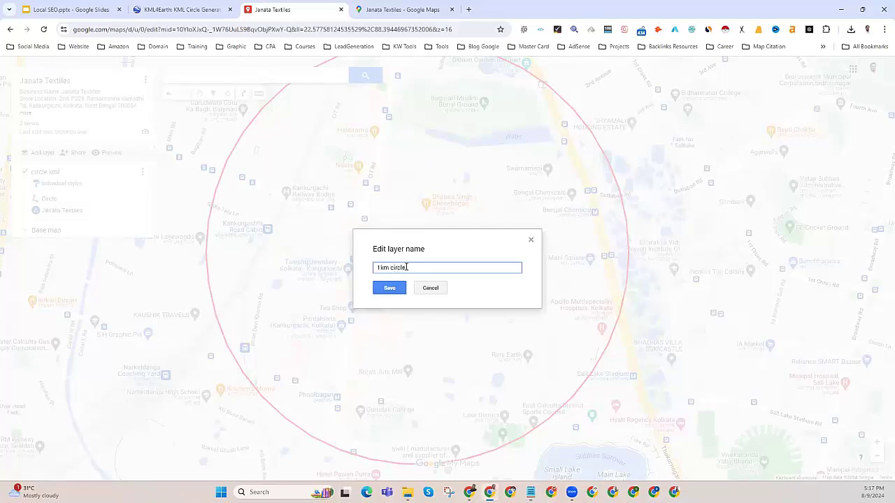
click(398, 288)
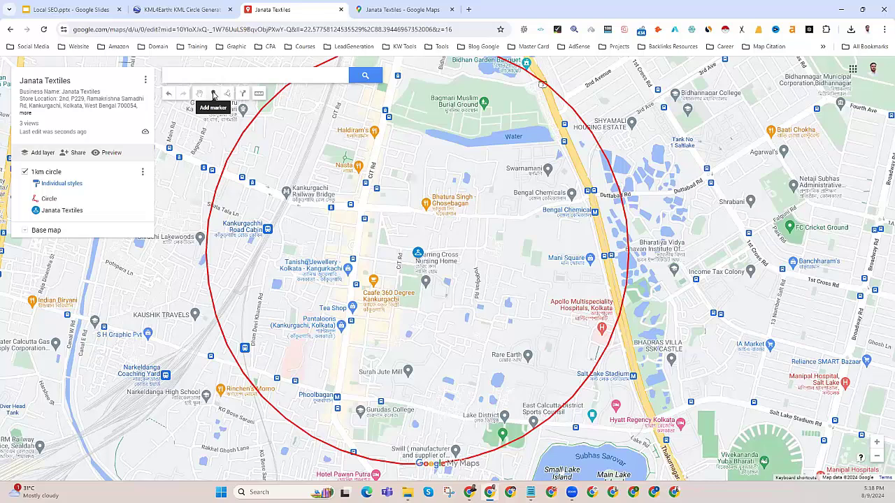
Try a marker with its default name on the circle's western edge, north of Kankurgachhi Road Cabin, and save it
scroll(386, 291, down, 1)
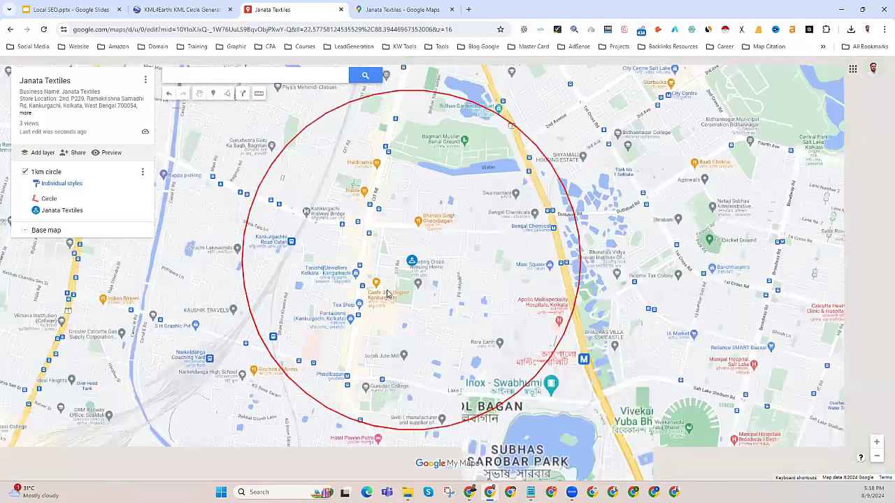
scroll(386, 292, up, 1)
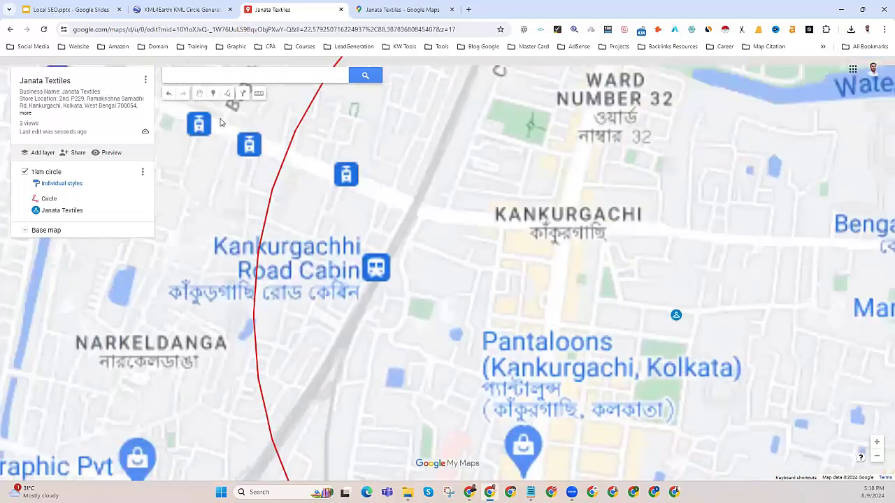
click(213, 95)
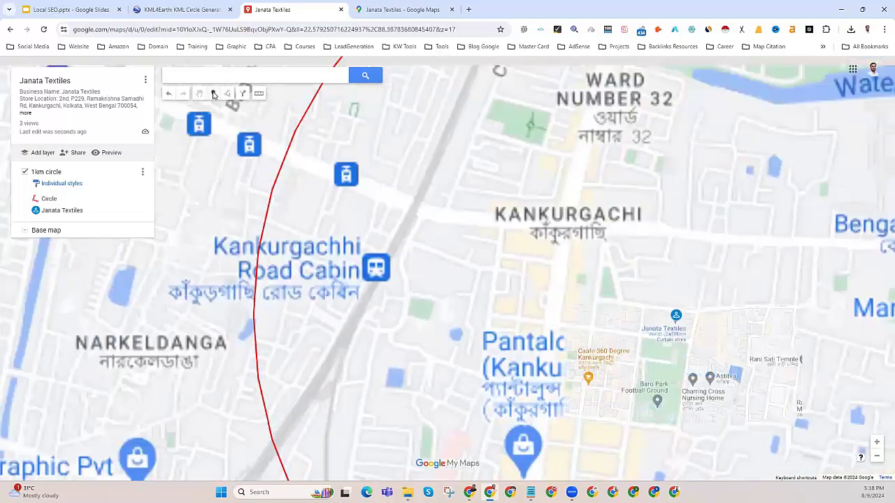
click(273, 199)
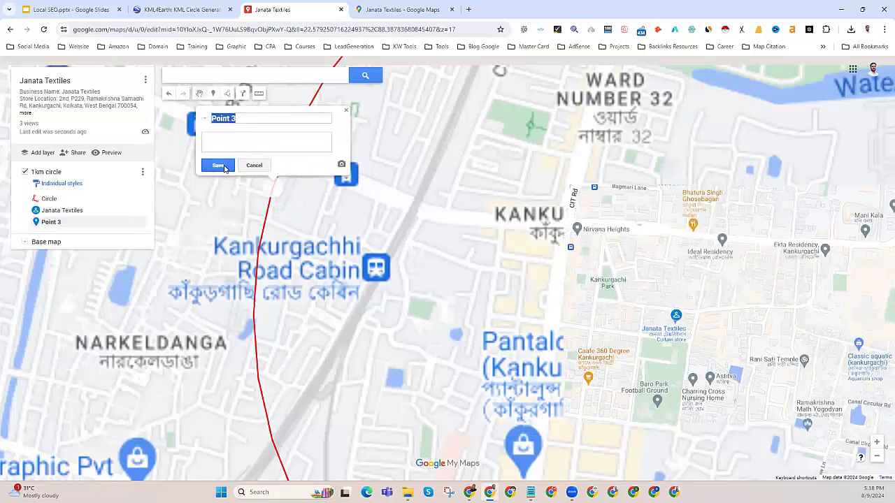
click(224, 168)
click(347, 112)
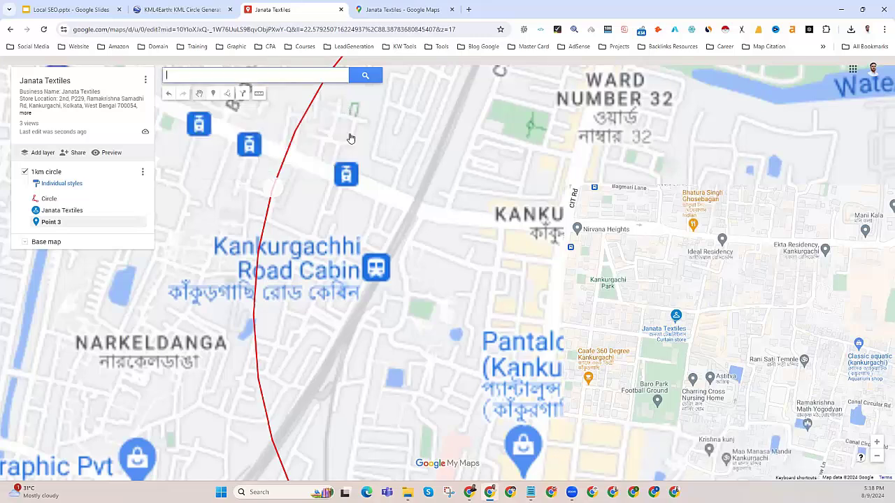
Try a second marker just north of the first on the circle line and reapply the default pin icon to the first
click(213, 93)
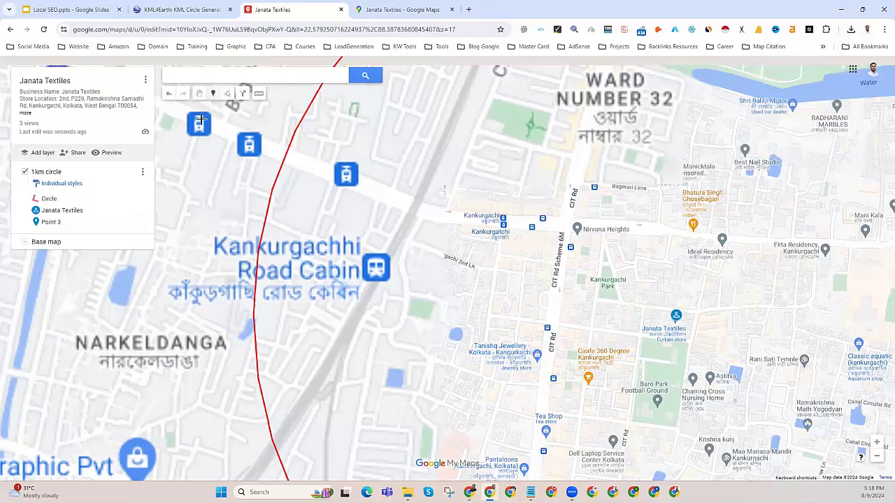
click(274, 185)
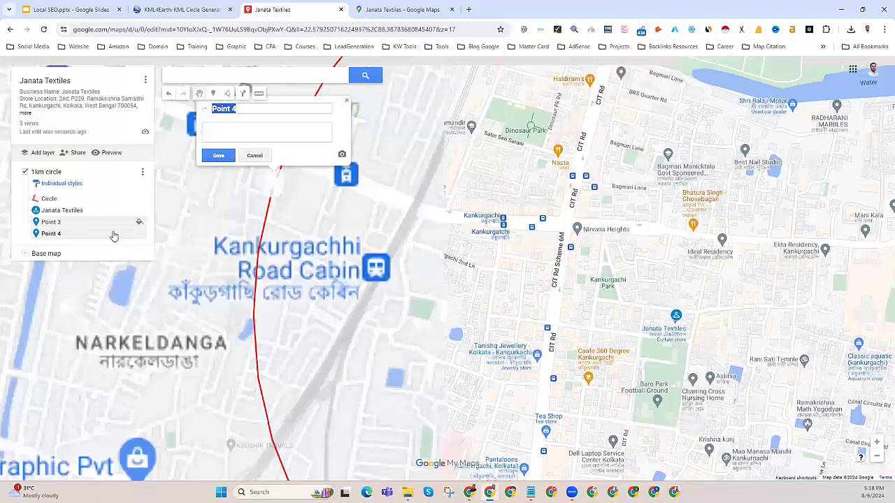
click(137, 222)
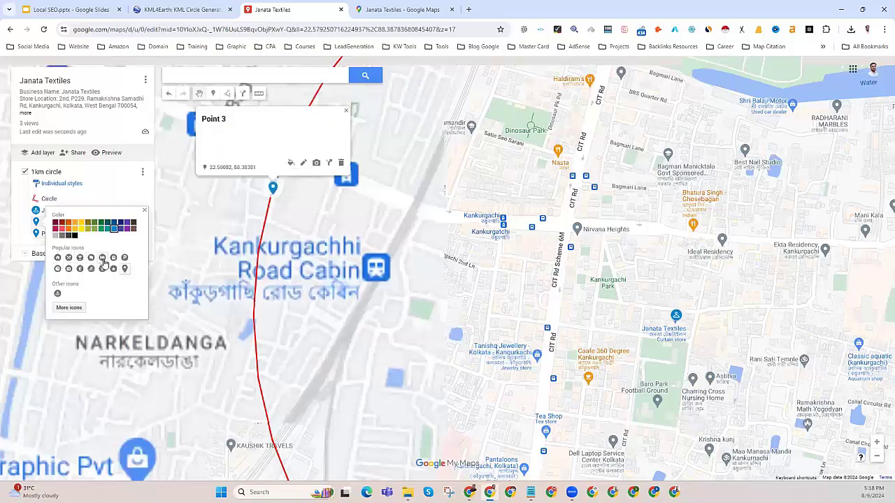
click(123, 270)
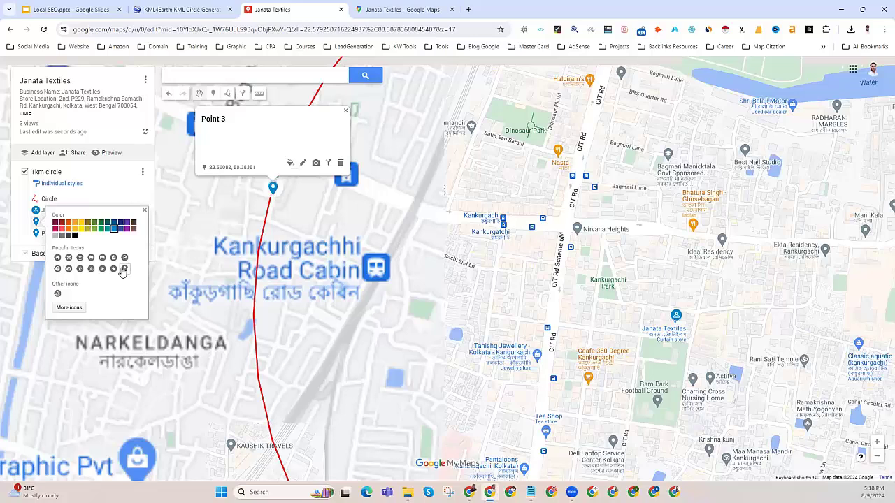
click(347, 113)
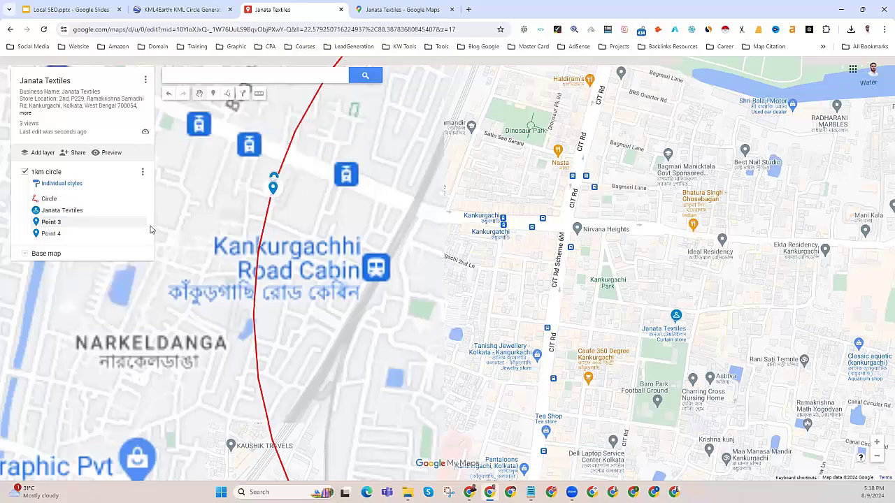
Undo both trial markers, then try another marker slightly farther south on the circle line and undo it too
click(168, 93)
click(168, 93)
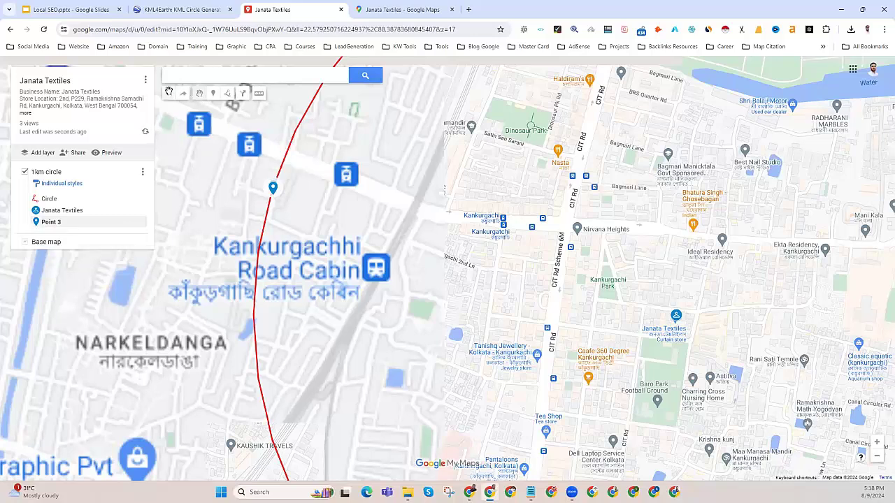
click(169, 93)
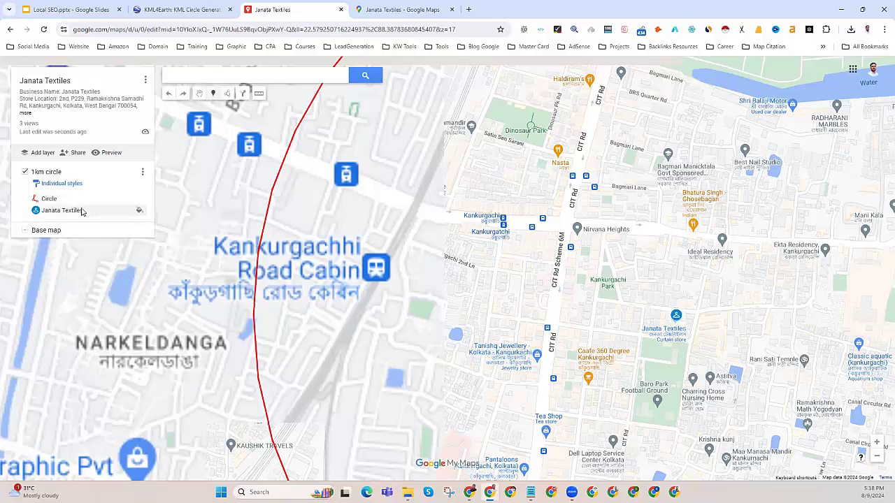
click(267, 211)
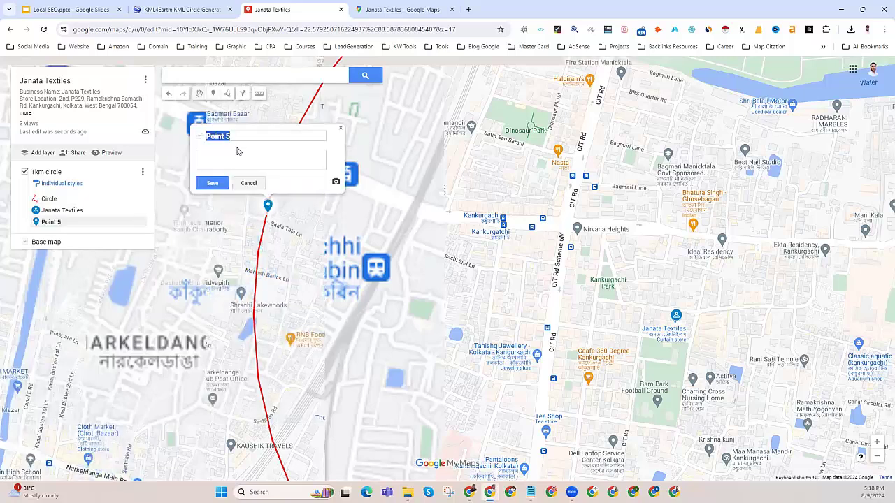
click(169, 95)
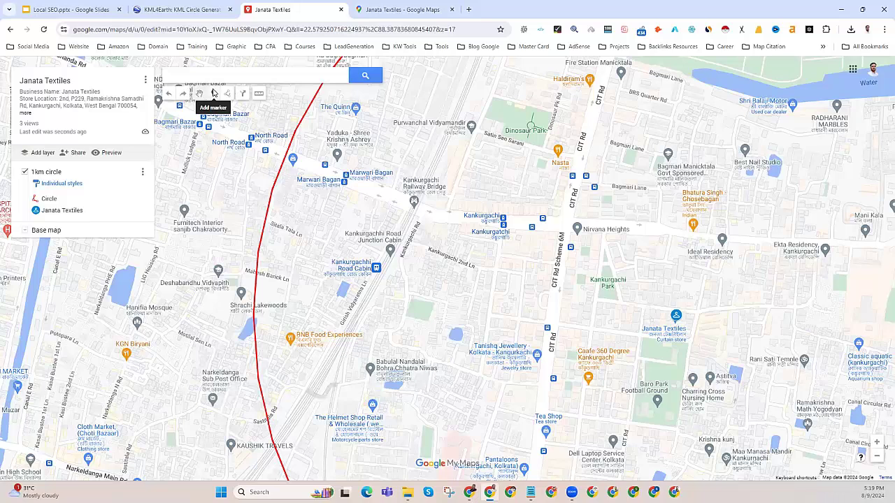
Place two closely spaced markers with default names on the circle's western edge, starting just west of Marwari Bagan
click(214, 93)
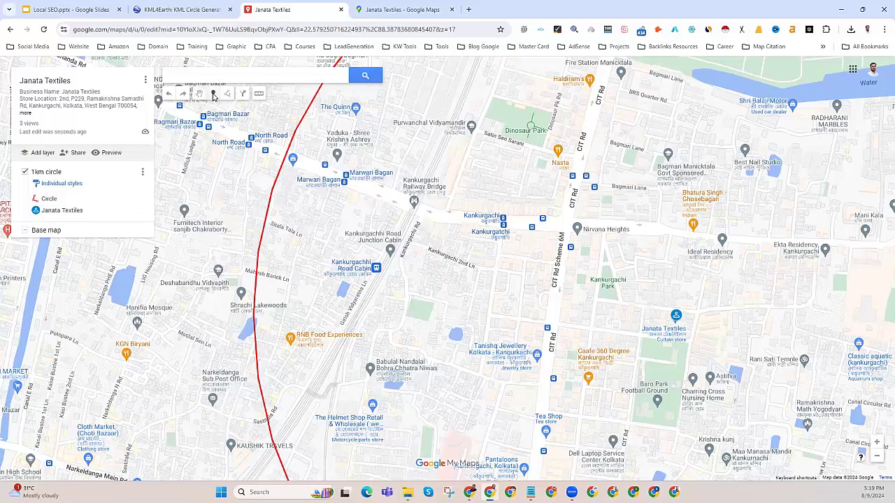
click(273, 187)
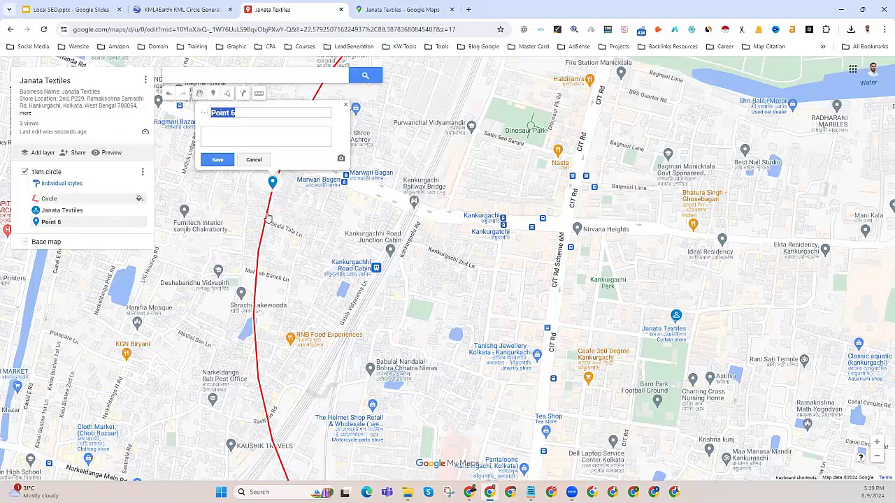
click(280, 221)
click(268, 231)
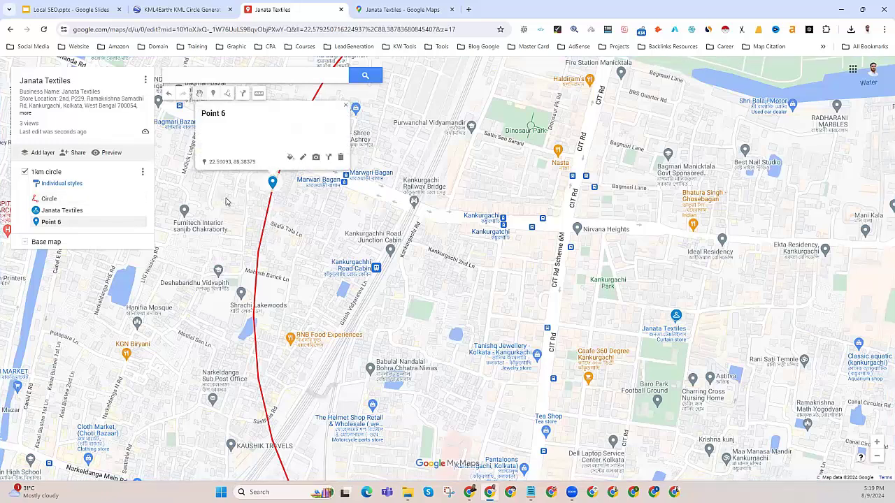
click(214, 94)
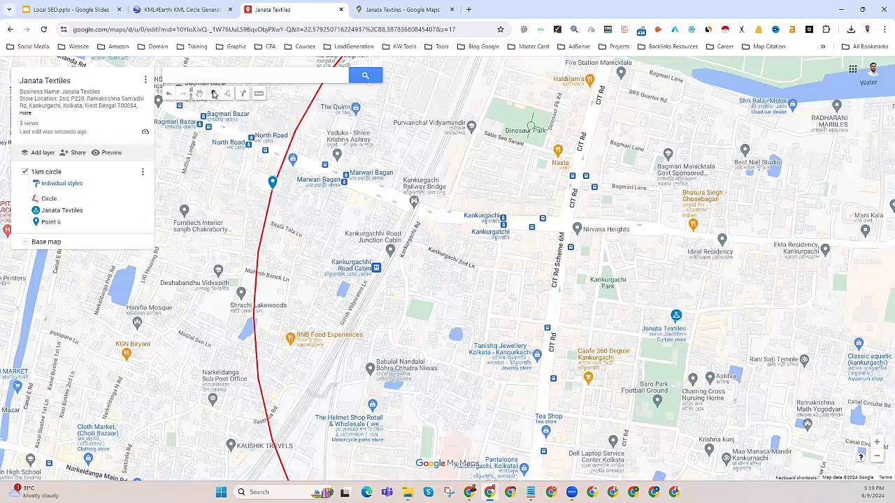
click(270, 206)
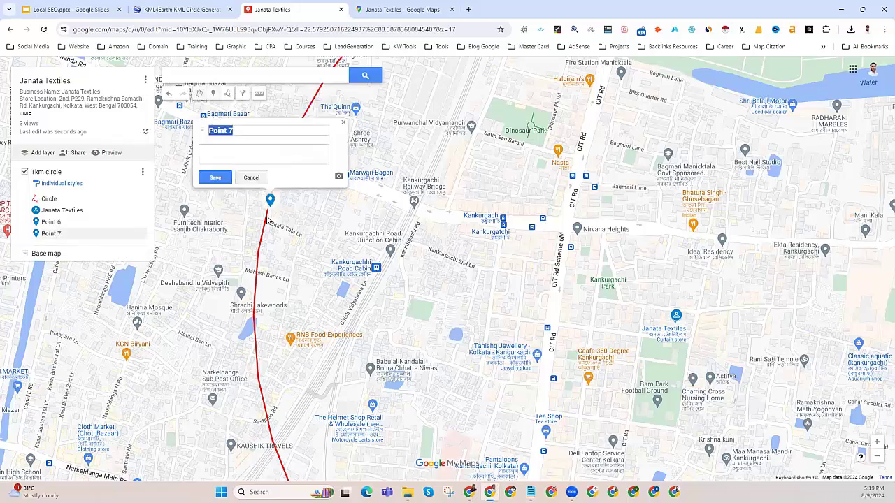
click(344, 123)
Continue the chain of closely spaced default-named markers south along the circle's western line, from below the existing pair to near Narkeldanga Sub Post Office
click(213, 95)
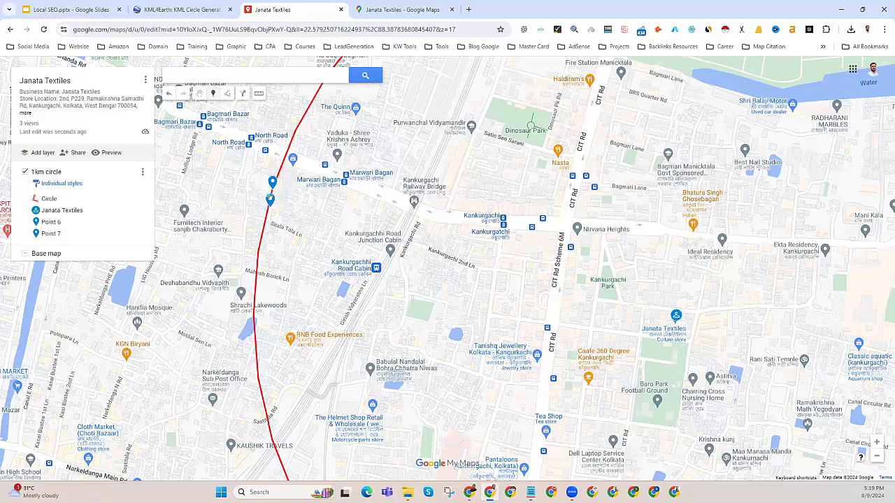
click(266, 217)
click(265, 224)
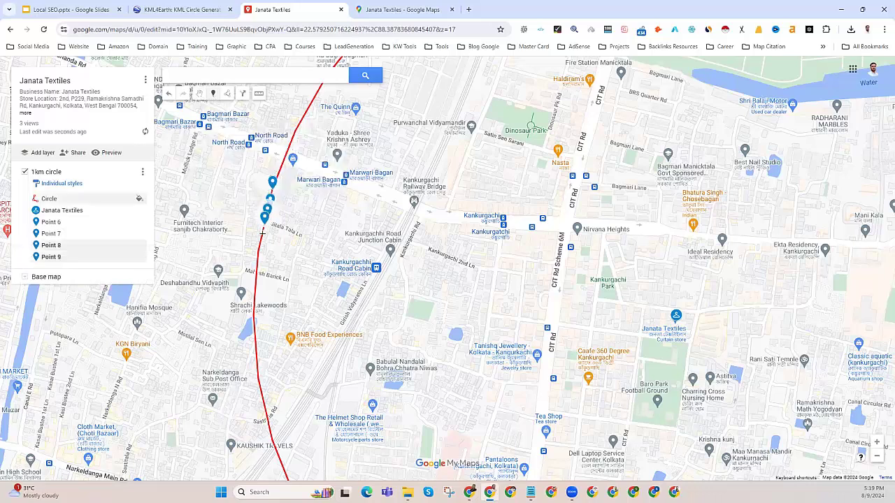
click(263, 233)
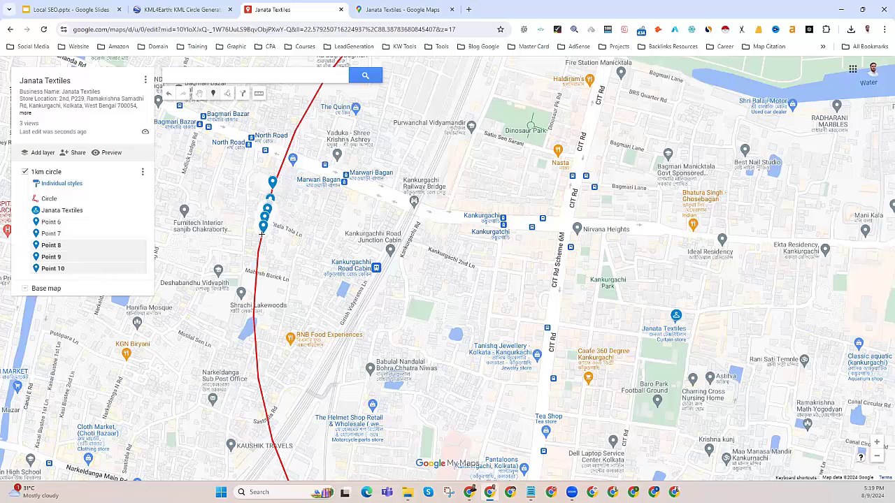
click(261, 241)
click(259, 251)
click(258, 259)
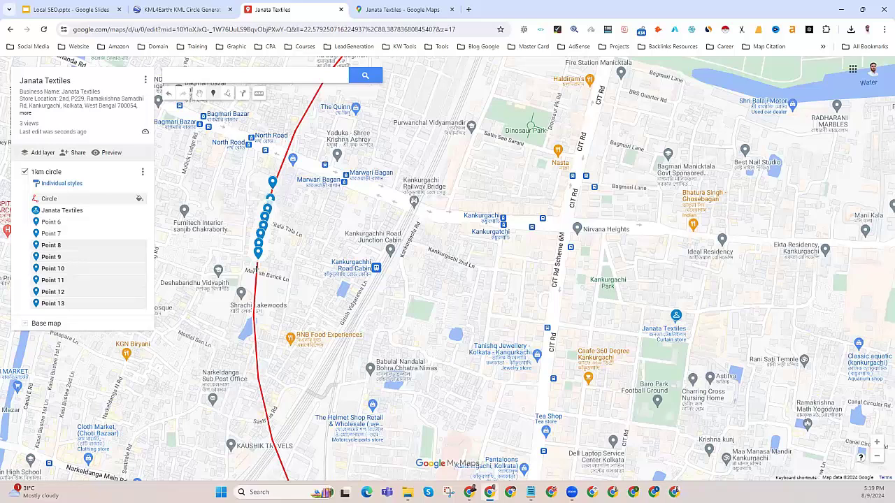
click(256, 269)
click(256, 278)
click(255, 287)
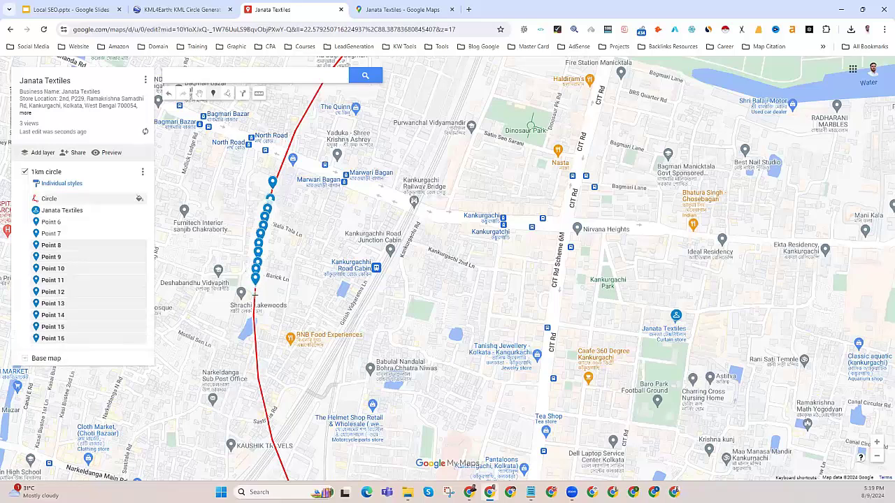
click(255, 294)
click(256, 305)
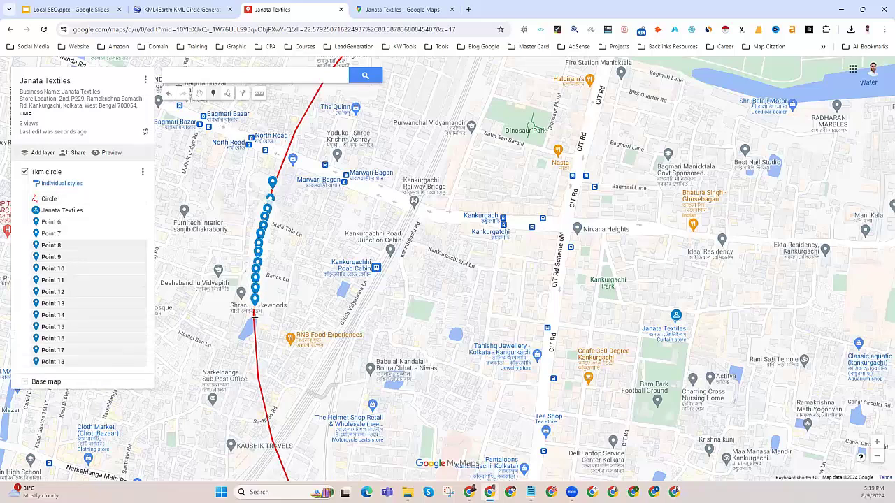
click(255, 314)
click(255, 326)
click(254, 335)
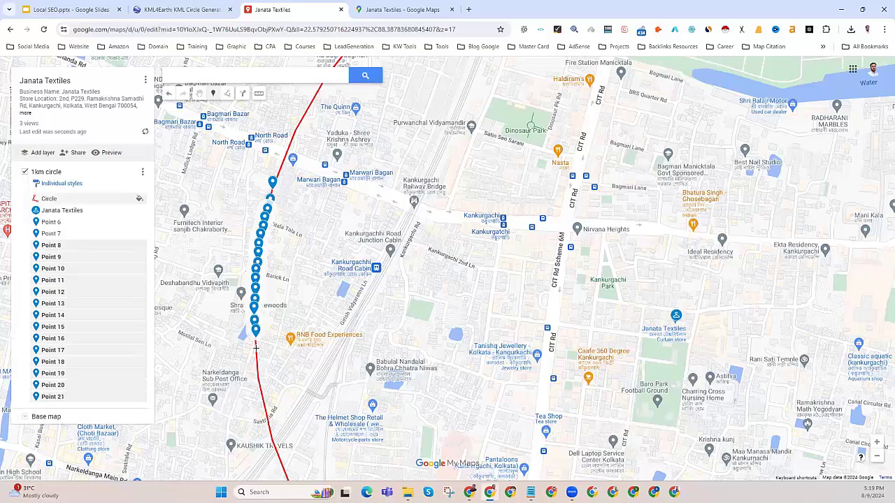
click(257, 344)
click(258, 352)
click(258, 360)
Place a horizontal row of default-named markers across the circle, from its western edge through the center to Mani Square
drag(288, 375, 250, 189)
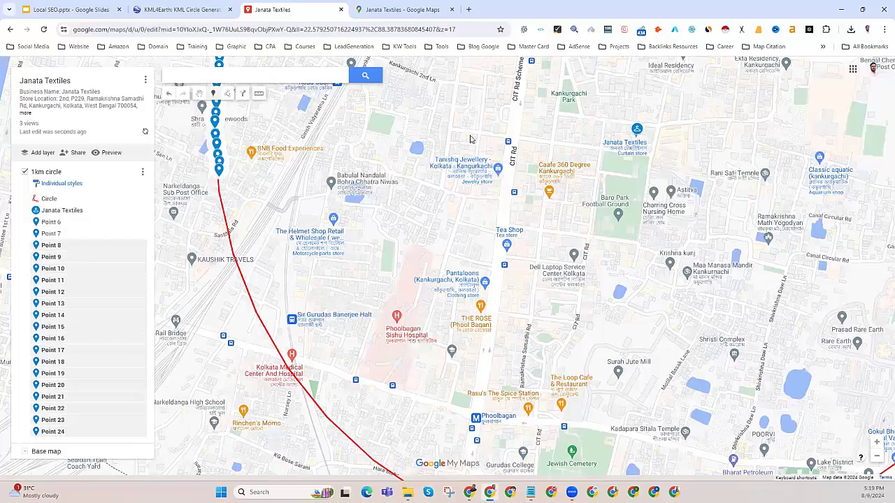
scroll(268, 198, down, 3)
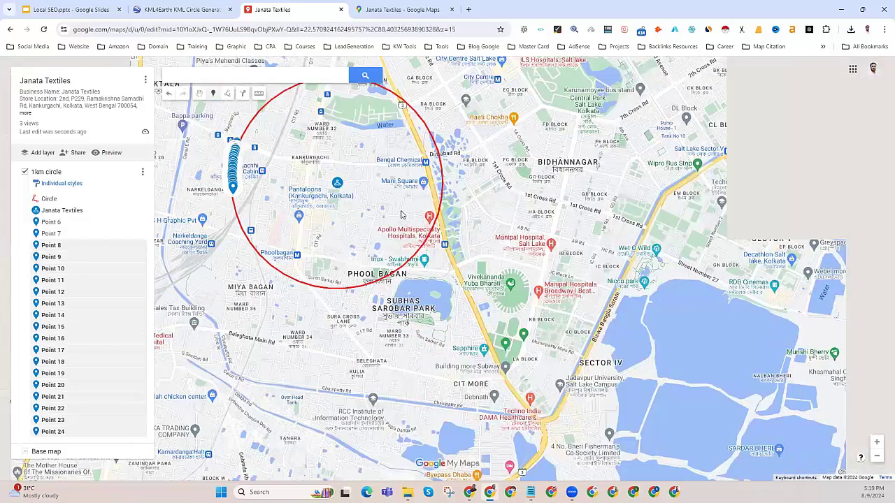
click(215, 93)
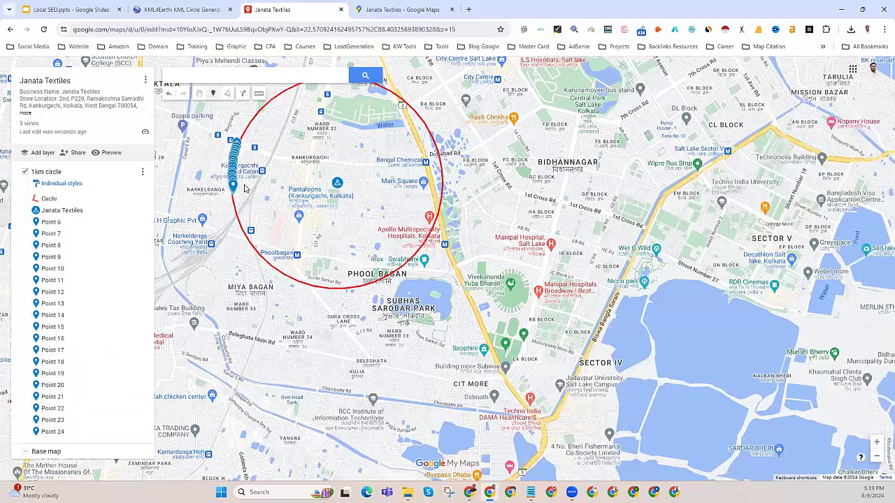
click(242, 186)
click(252, 186)
click(263, 186)
click(272, 186)
click(287, 186)
click(293, 185)
click(304, 185)
click(313, 185)
click(323, 185)
click(331, 185)
click(345, 184)
click(363, 184)
click(398, 184)
click(416, 184)
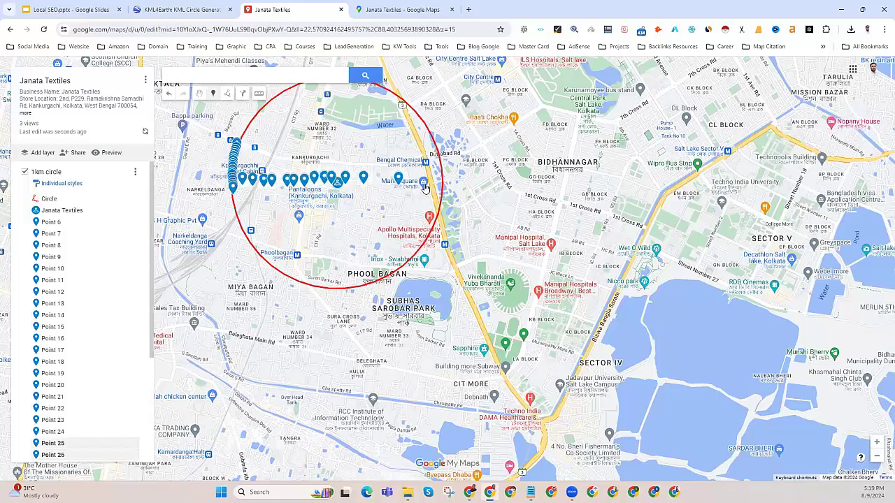
click(427, 183)
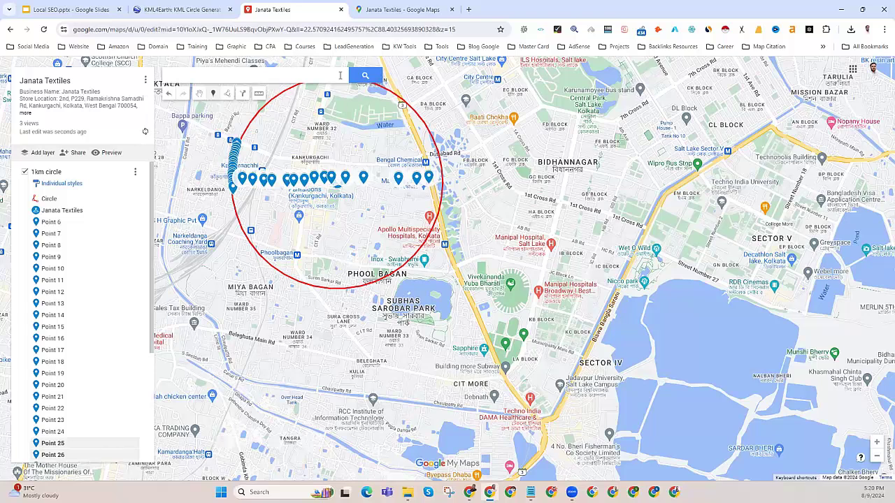
Place a vertical column of default-named markers through the circle's center, from its northern part down to near the southern edge
click(322, 92)
click(322, 106)
click(327, 134)
click(327, 144)
click(329, 164)
click(328, 198)
click(327, 247)
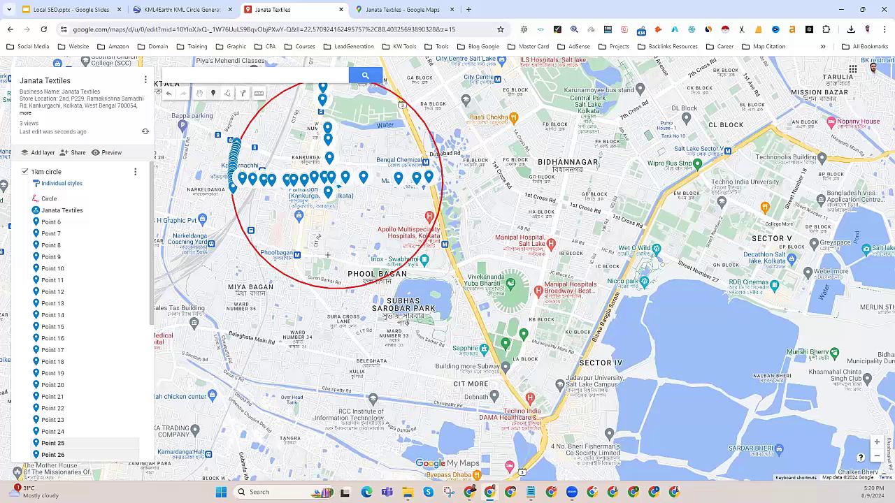
click(333, 274)
Place four default-named markers on a diagonal through the circle, from its northwestern edge to its southeastern part
click(260, 118)
click(286, 137)
click(327, 186)
click(386, 248)
Place default-named markers on the opposite diagonal from the northeastern edge to near Phoolbagan, plus one just west of the southernmost marker
click(401, 110)
click(373, 131)
click(342, 165)
click(320, 182)
click(298, 210)
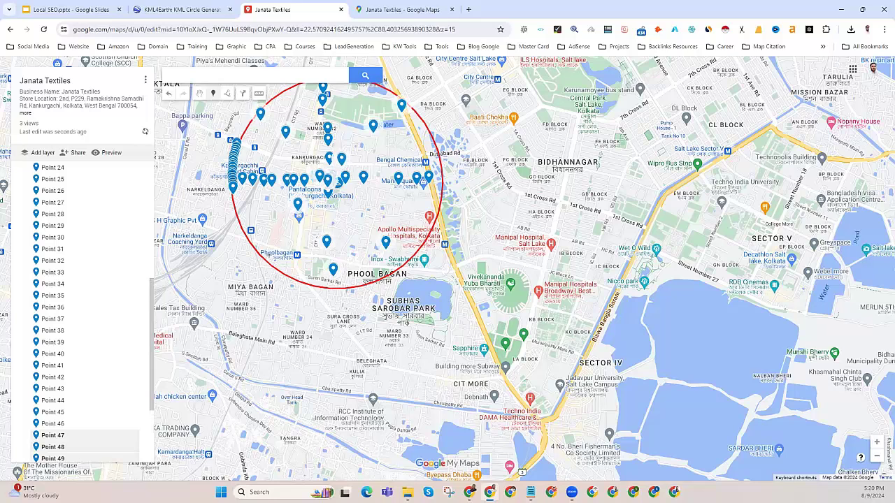
click(268, 254)
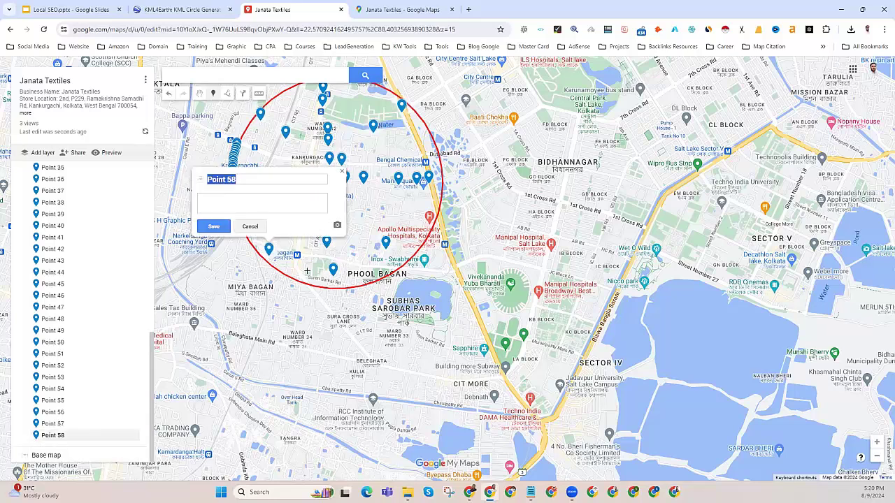
click(307, 271)
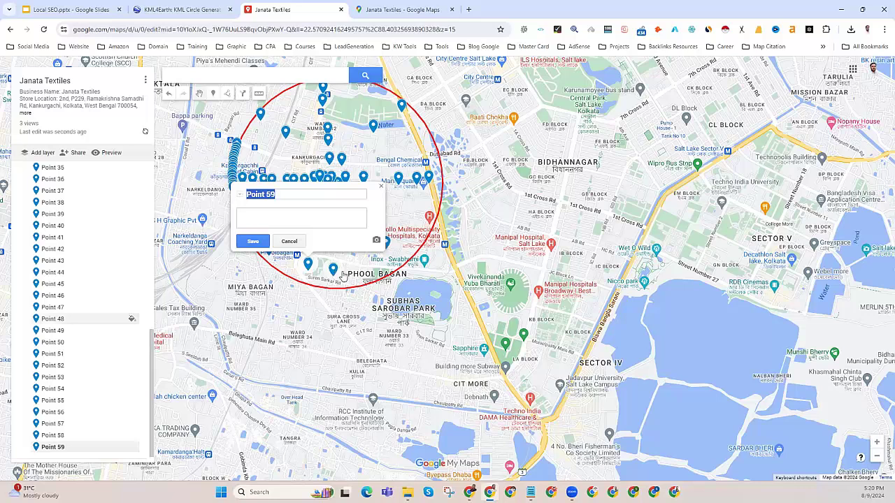
click(381, 186)
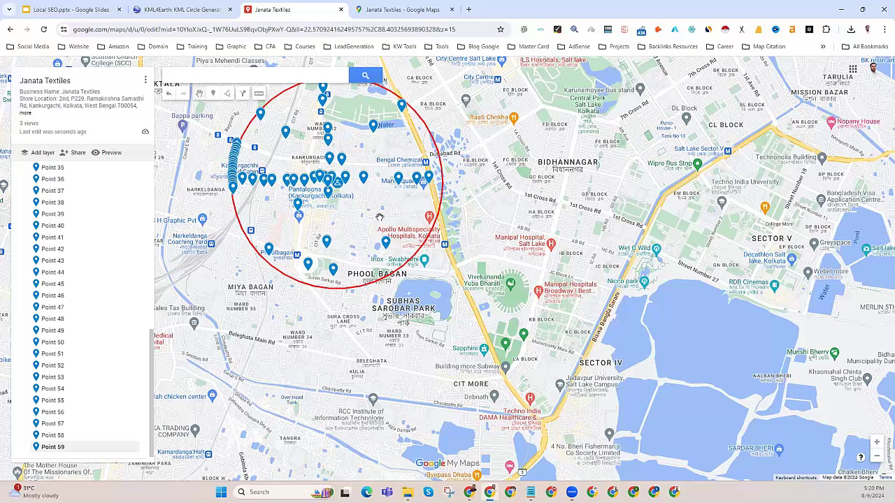
Review the layer's point list and inspect the details of several placed markers, including Point 43, Point 49 and Point 50
scroll(85, 334, down, 1)
scroll(84, 334, up, 5)
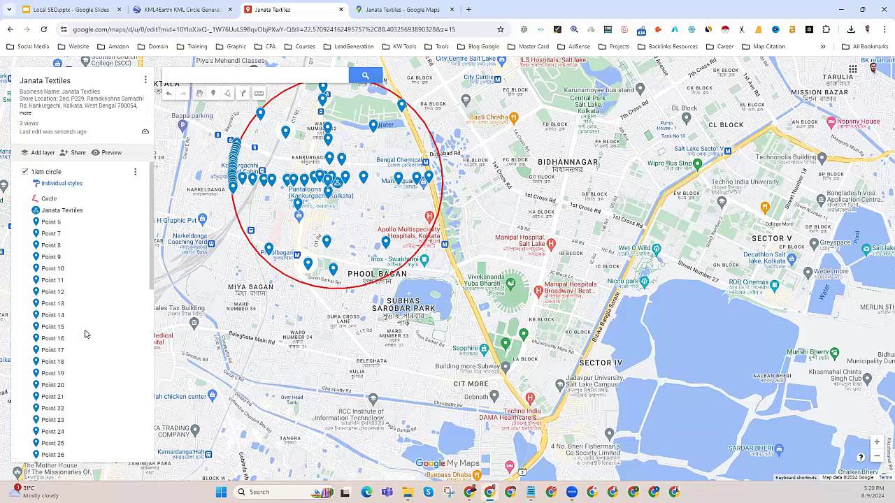
click(327, 128)
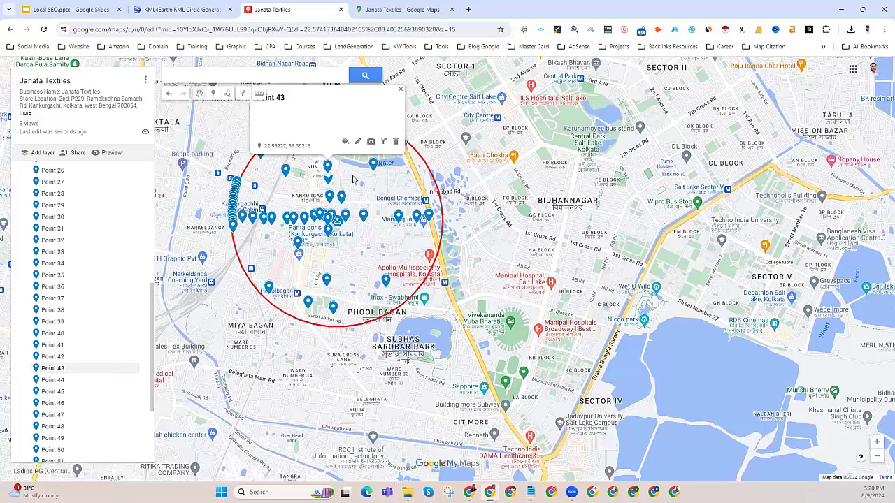
click(343, 201)
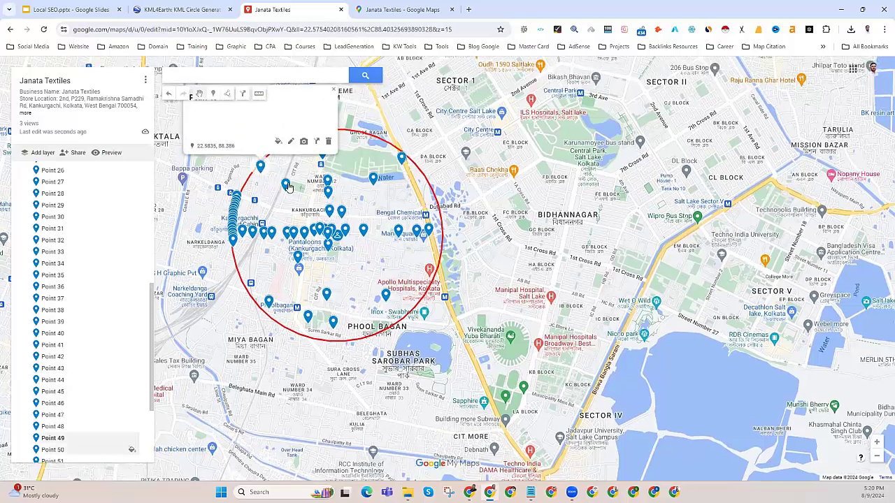
click(288, 185)
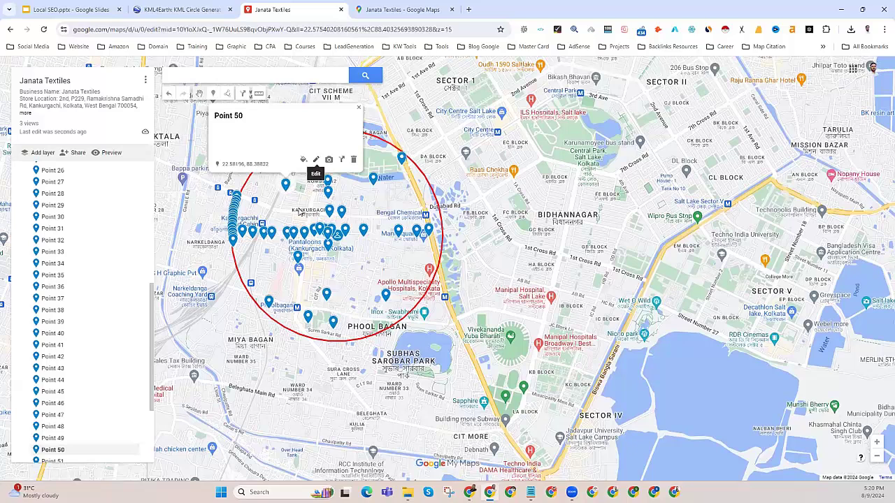
scroll(290, 238, up, 1)
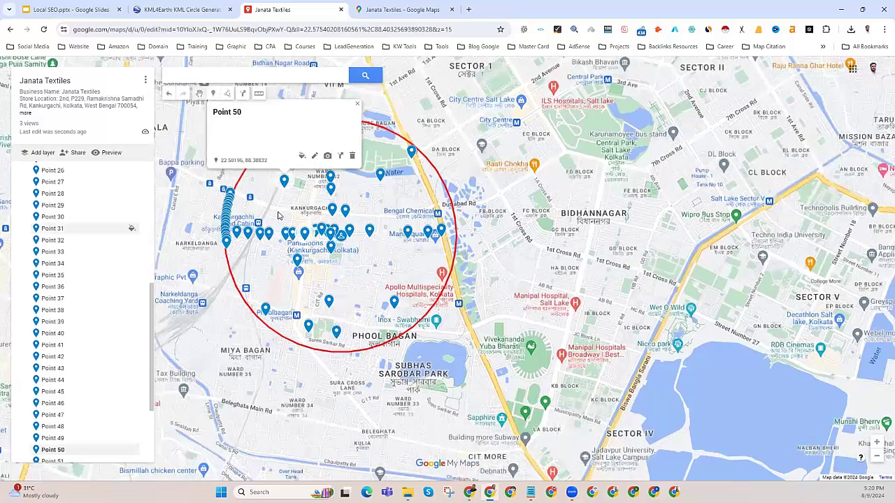
scroll(281, 221, up, 1)
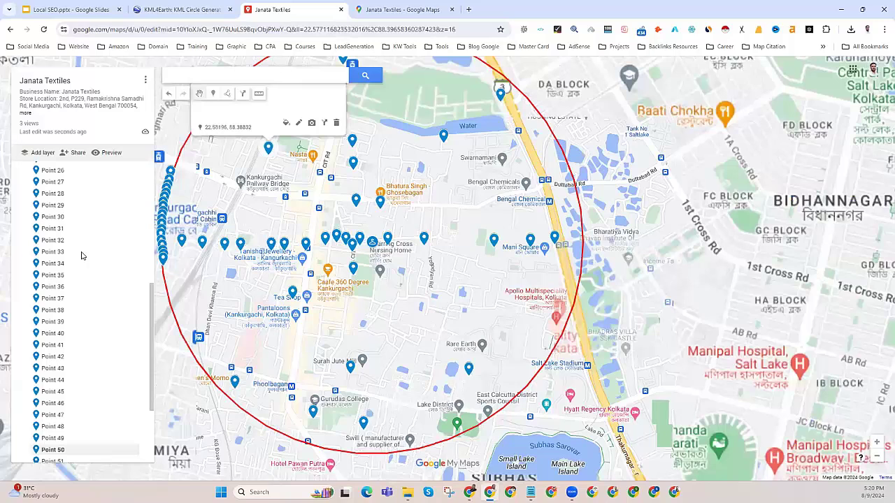
Open the 1km circle layer's data table and copy the business name Janata Textiles from the Notepad notes
scroll(65, 228, up, 5)
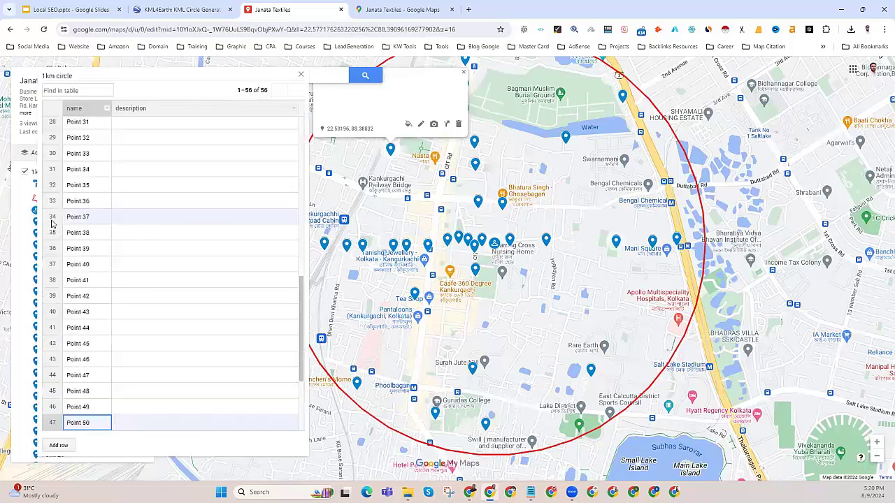
scroll(51, 223, up, 6)
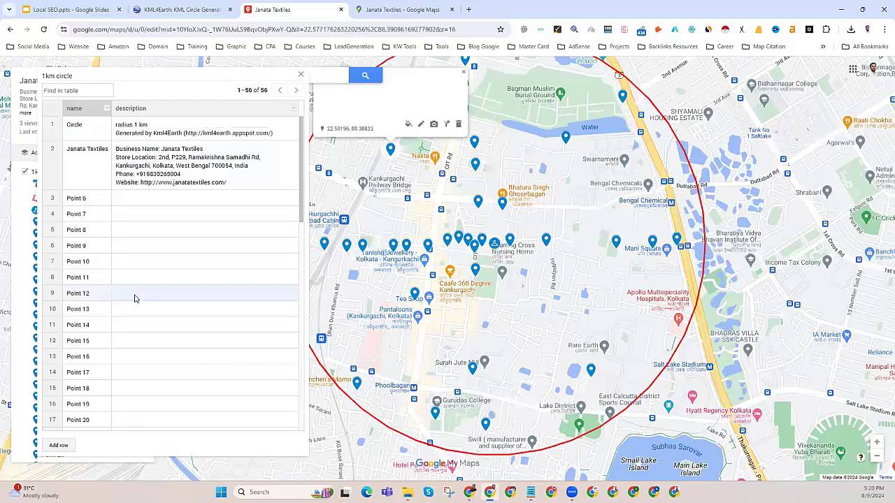
click(533, 491)
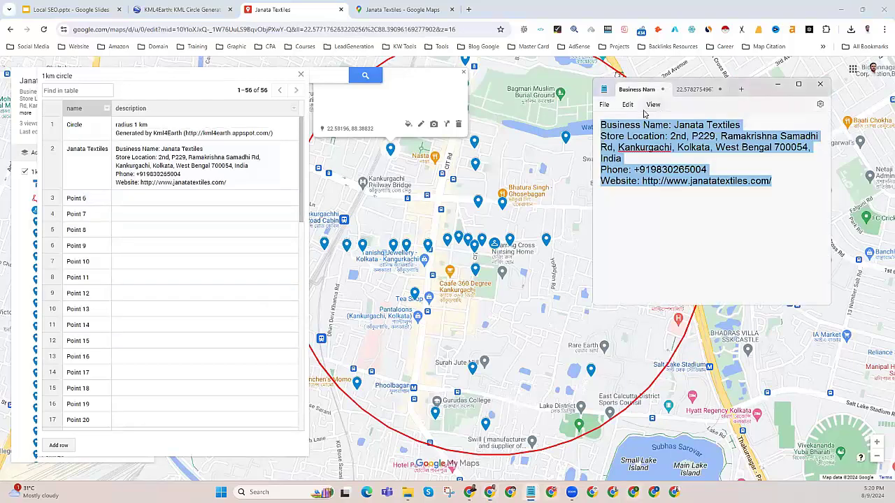
click(624, 126)
drag(674, 125, 741, 125)
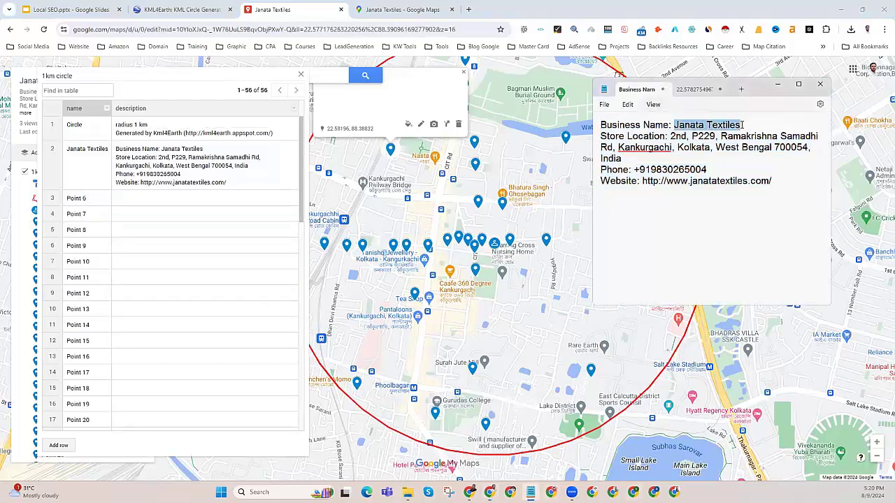
right_click(729, 127)
click(757, 175)
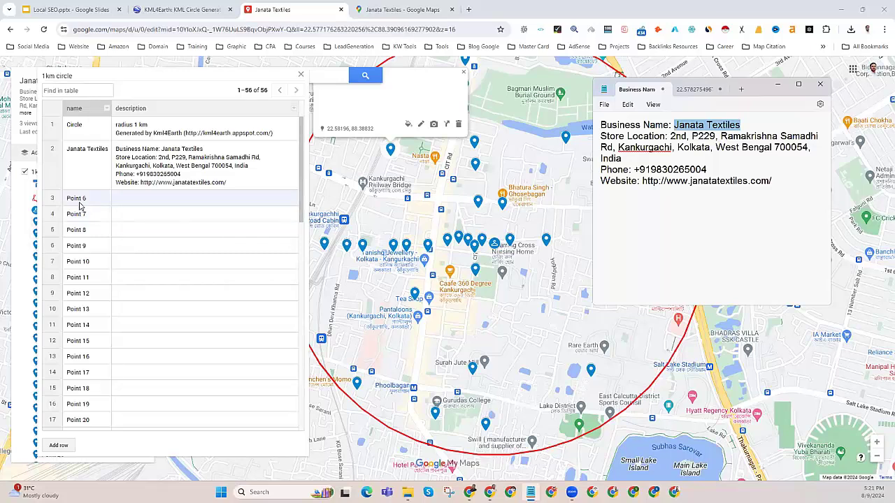
Back in My Maps, rename Point 6 through Point 10 to Janata Textiles in the layer's data table
key(alt+Tab)
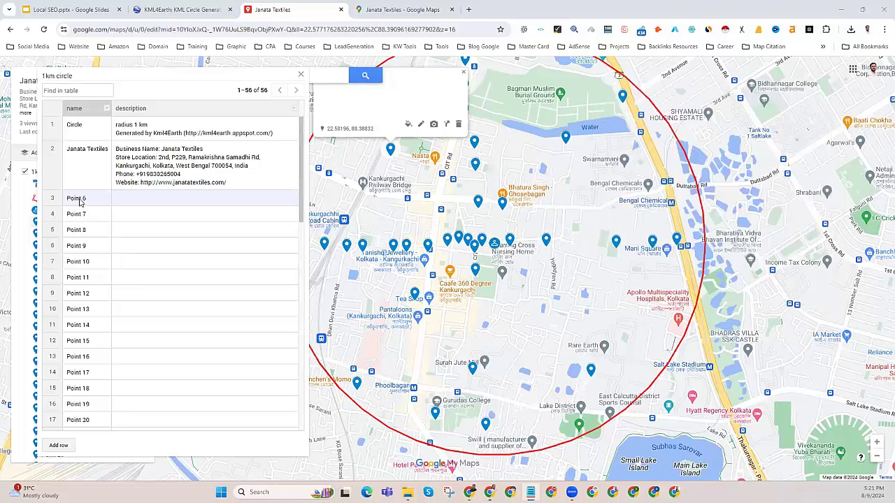
double_click(80, 201)
key(ctrl+v)
click(82, 215)
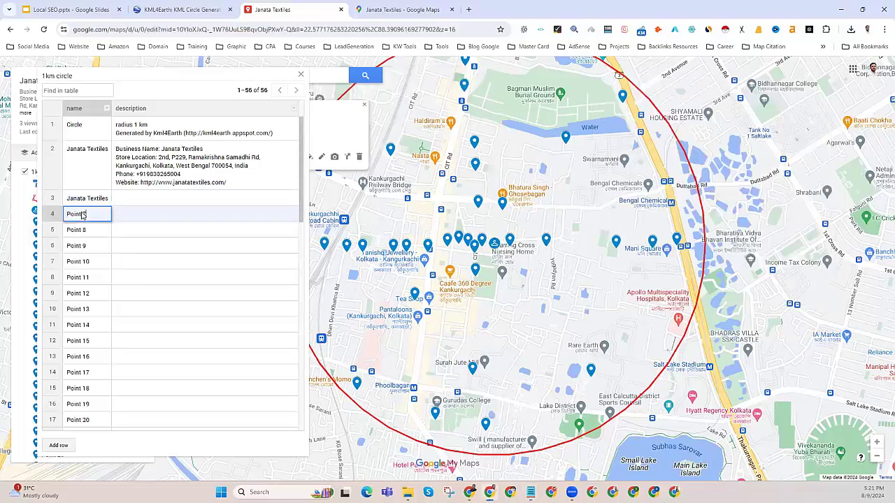
key(ctrl+a)
key(ctrl+v)
click(82, 230)
key(ctrl+a)
key(ctrl+v)
click(81, 245)
key(ctrl+a)
key(ctrl+v)
click(81, 262)
key(ctrl+a)
key(ctrl+v)
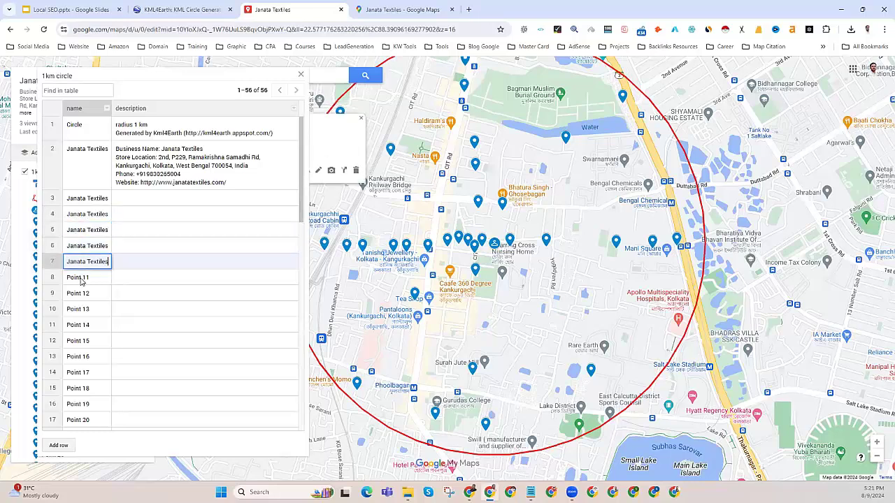
Rename Point 11 through Point 14 to Janata Textiles in the data table, replacing each default name completely
click(80, 278)
key(ctrl+a)
key(ctrl+v)
click(75, 295)
key(ctrl+v)
key(ctrl+a)
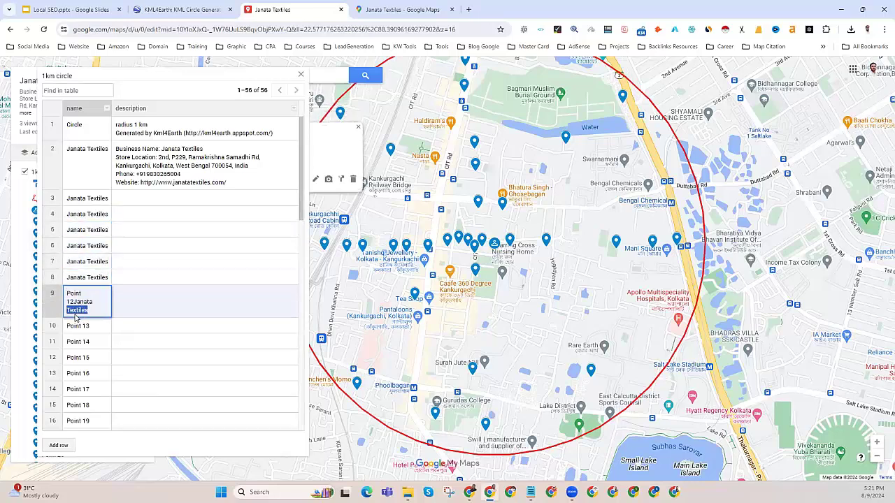
key(ctrl+v)
click(78, 312)
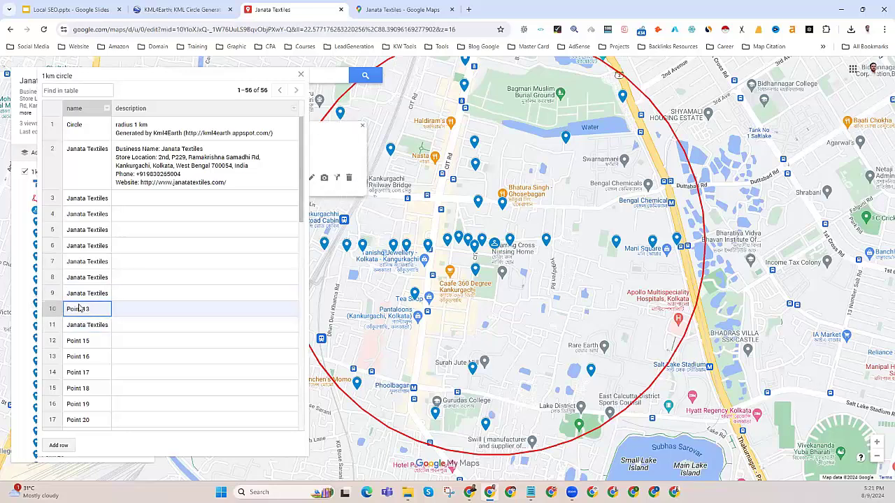
key(ctrl+v)
key(ctrl+a)
key(ctrl+v)
Rename Point 15, Point 16 and Point 17 to Janata Textiles in the data table
click(79, 343)
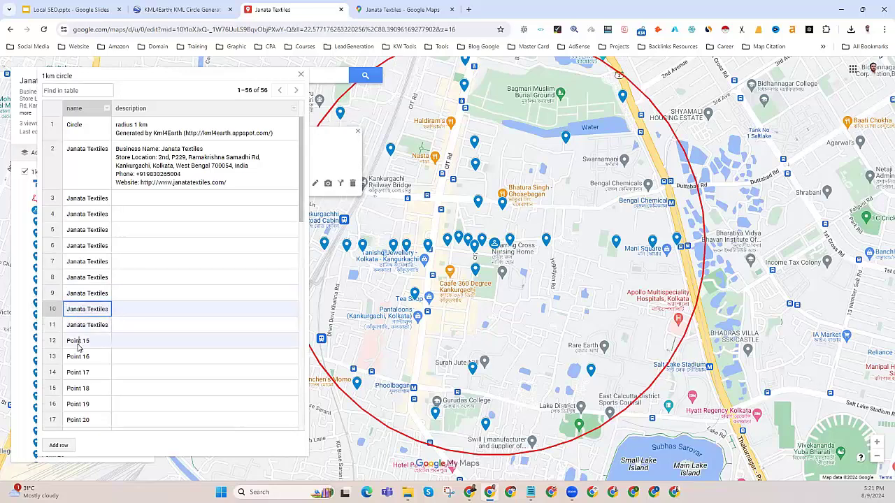
key(ctrl+a)
key(ctrl+v)
click(78, 356)
key(ctrl+a)
key(ctrl+v)
click(78, 373)
key(ctrl+a)
key(ctrl+v)
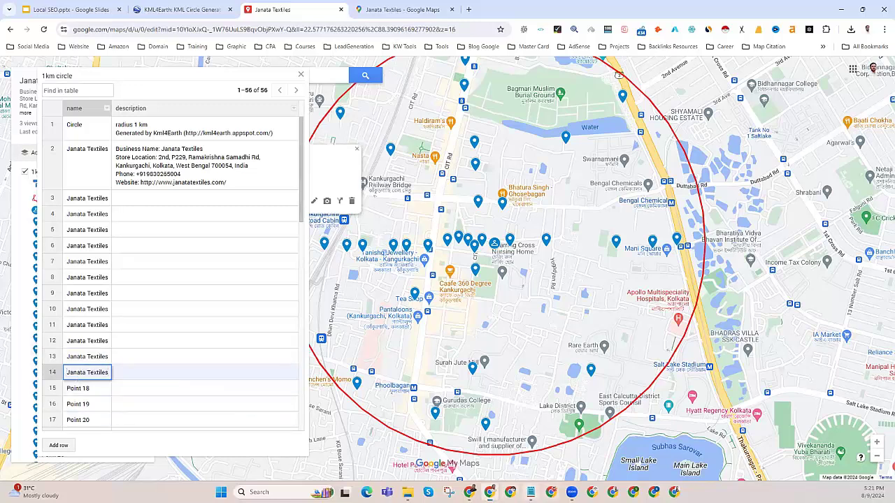
Switch to the Notepad notes and copy the full Janata Textiles business details, from the business name through the website
click(531, 492)
drag(772, 182, 591, 113)
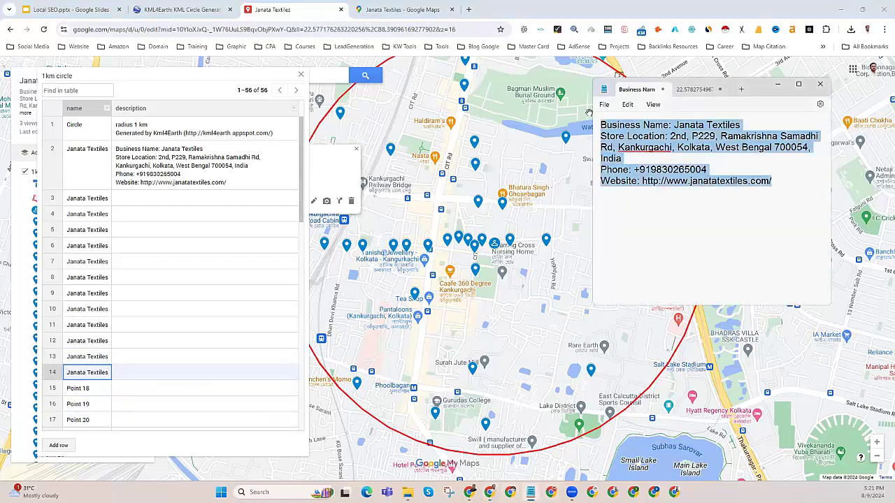
right_click(631, 133)
click(638, 173)
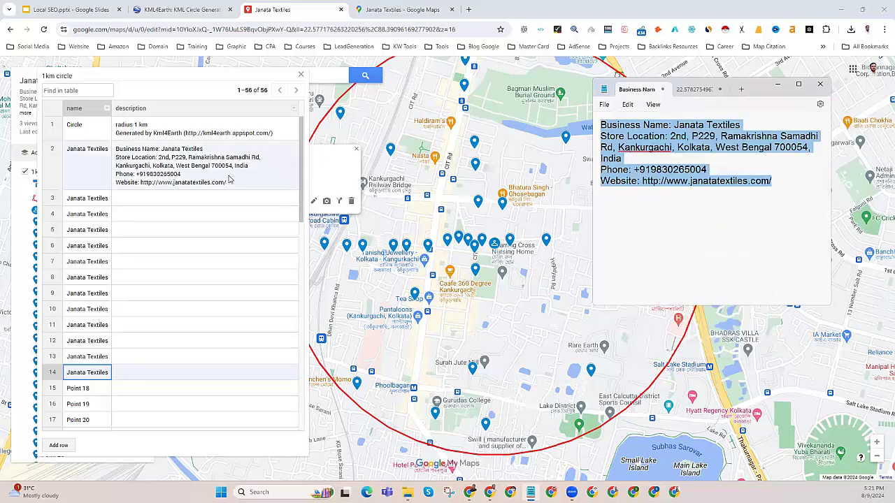
Back in My Maps, paste the business details as the description of rows 3 to 7 and close the data table
click(148, 200)
key(ctrl+v)
click(130, 248)
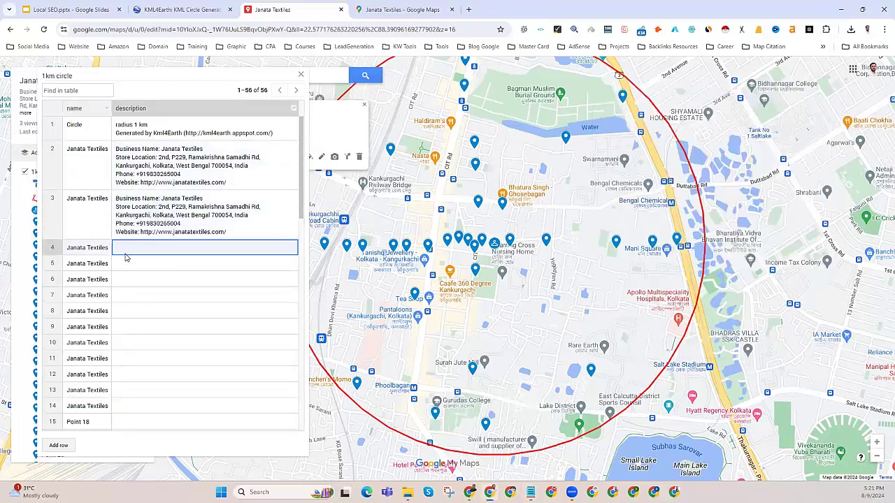
key(ctrl+v)
click(129, 297)
key(ctrl+v)
click(129, 347)
key(ctrl+v)
click(122, 404)
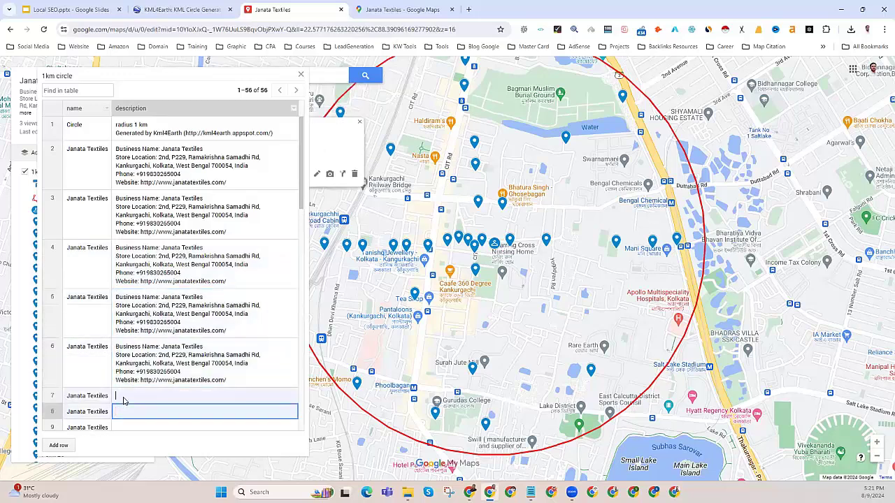
key(ctrl+v)
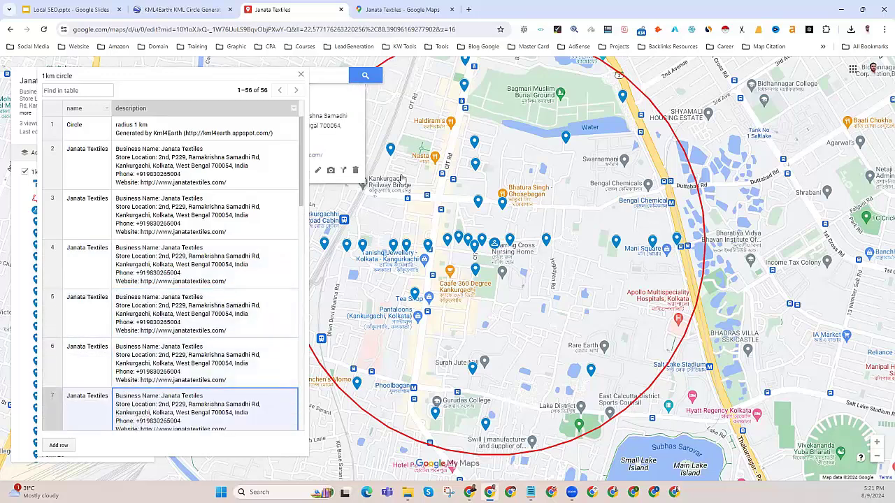
click(300, 75)
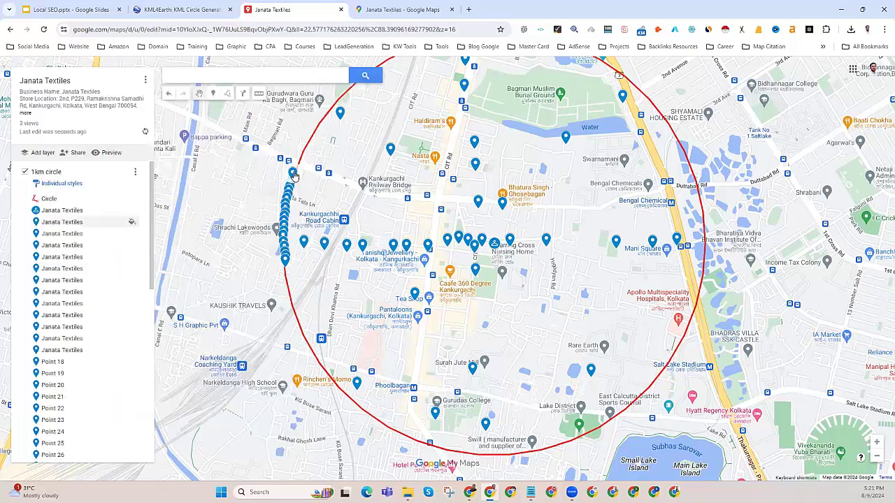
Check the details shown for a Janata Textiles marker on the circle's western edge and view the whole 1 km circle
click(292, 175)
click(293, 215)
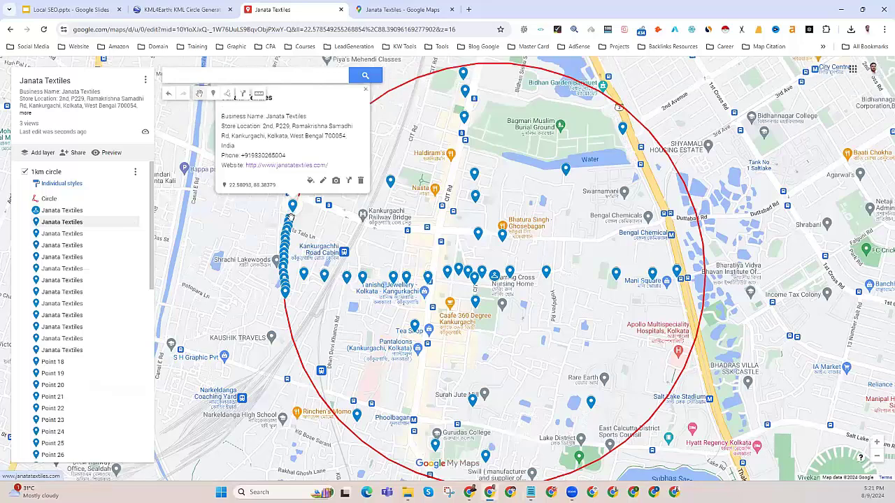
click(242, 253)
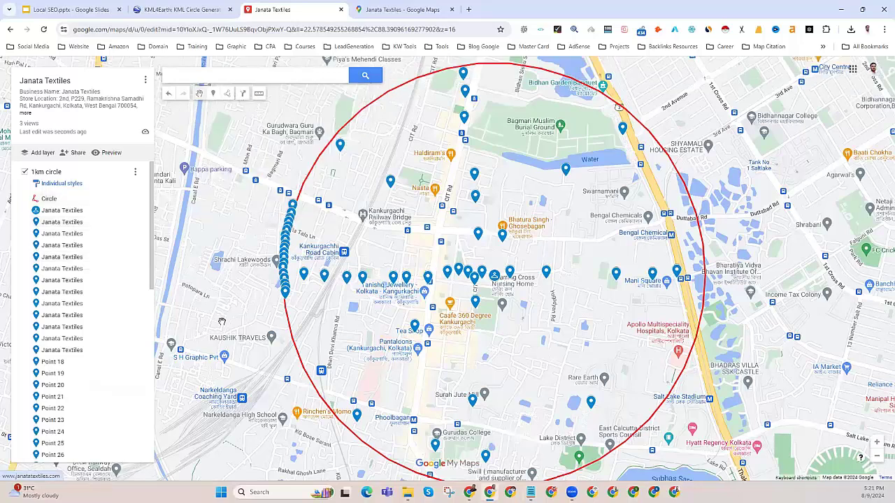
scroll(218, 330, down, 1)
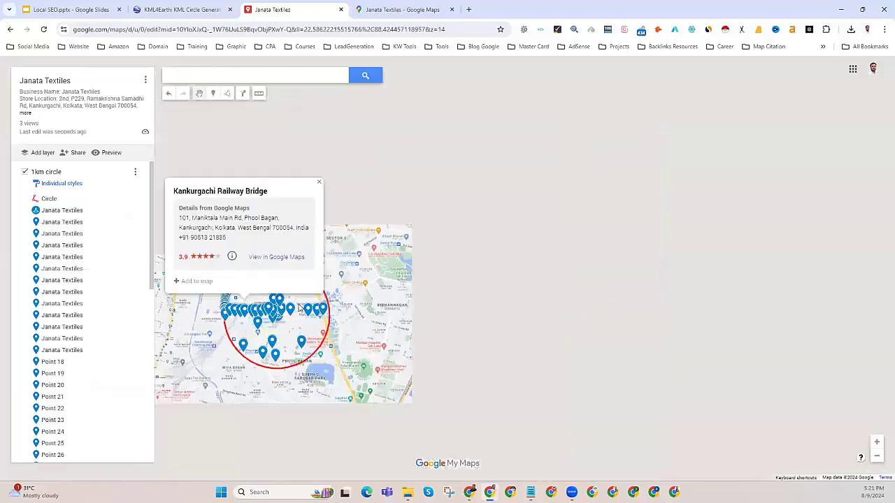
click(300, 309)
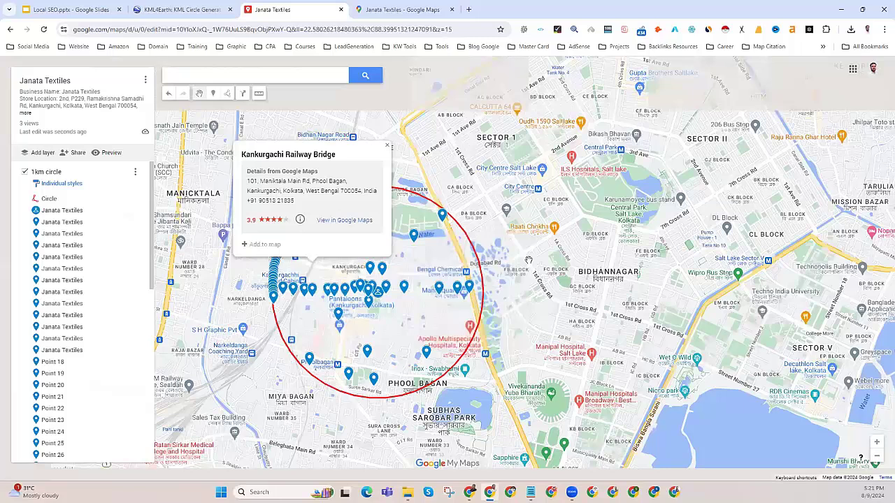
key(Escape)
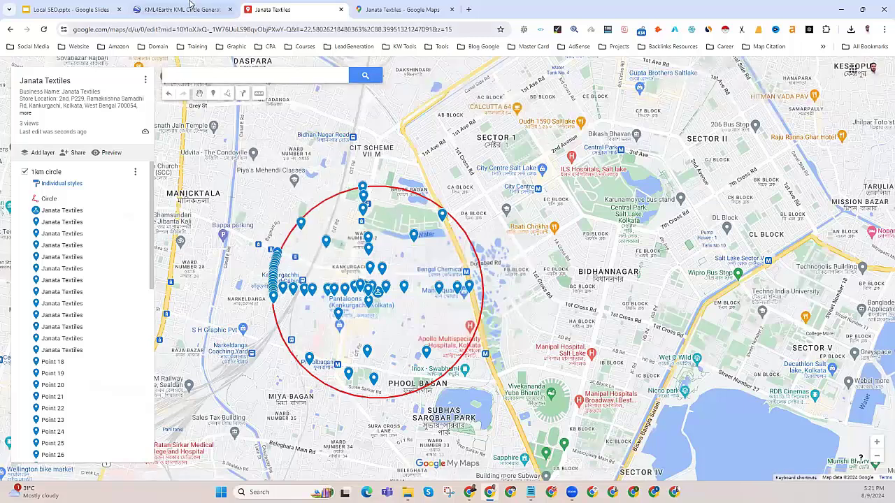
In the KML4Earth Circle Generator, set the circle radius to 2 km, generate the circle and keep the downloaded KML file
key(ctrl+shift+Tab)
click(159, 144)
click(151, 160)
click(127, 193)
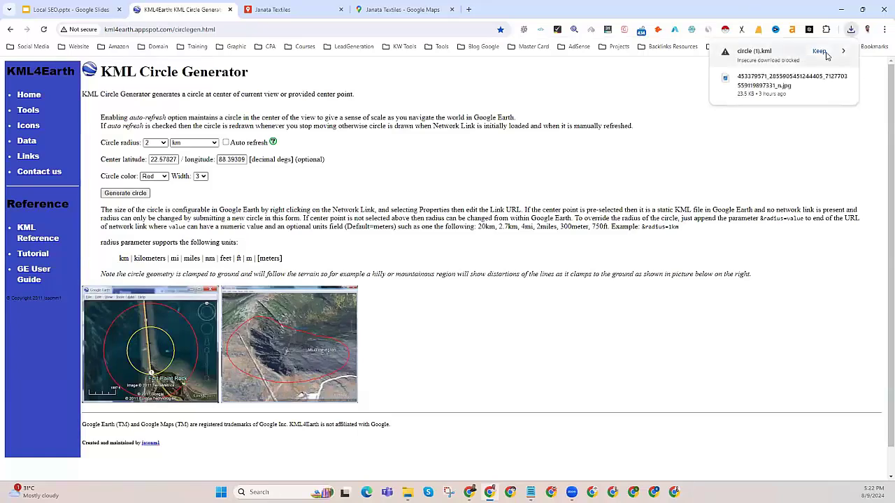
click(823, 54)
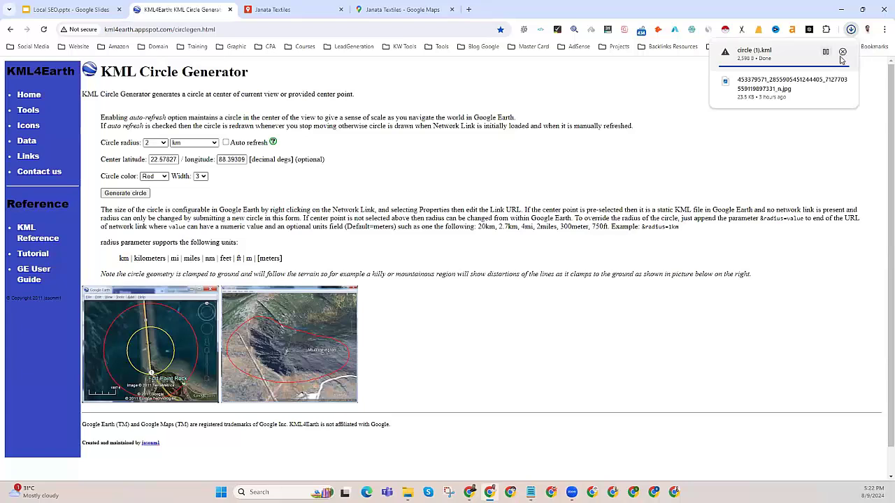
Back in the Janata Textiles map, add a new layer and import circle (1).kml from Downloads into it
click(281, 5)
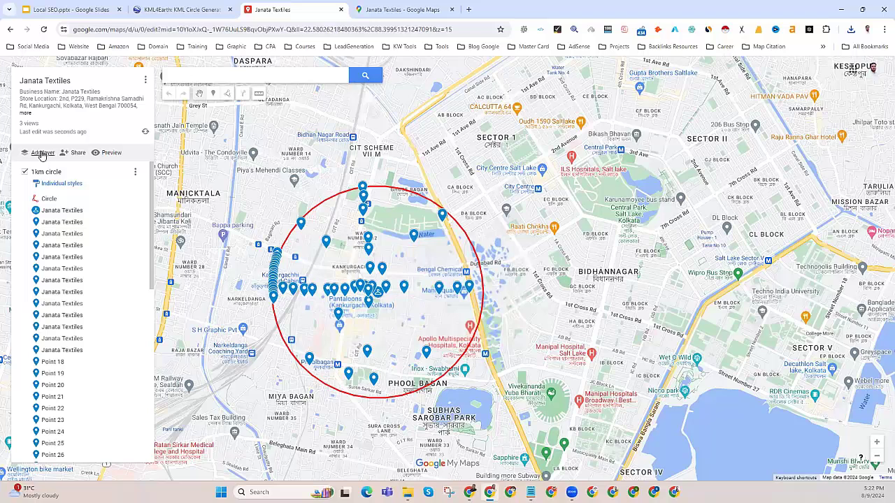
scroll(81, 250, down, 3)
scroll(87, 350, down, 5)
scroll(80, 378, up, 1)
scroll(79, 387, down, 1)
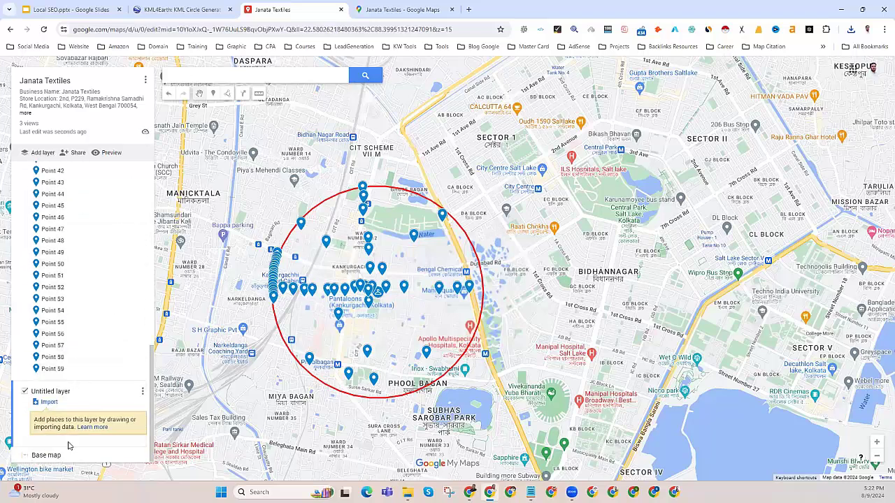
click(48, 404)
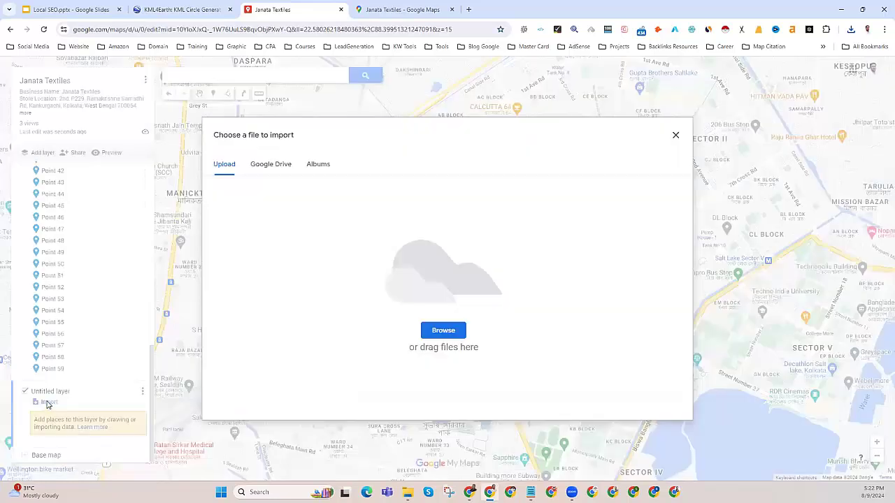
click(435, 332)
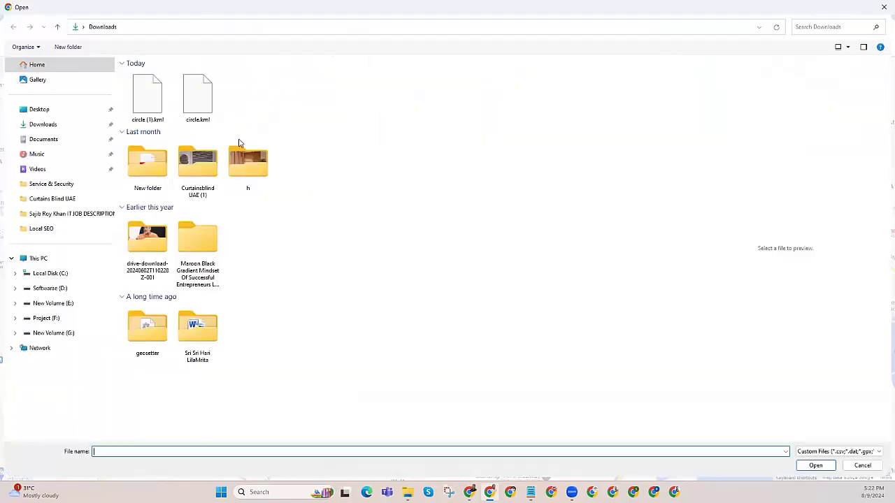
double_click(148, 104)
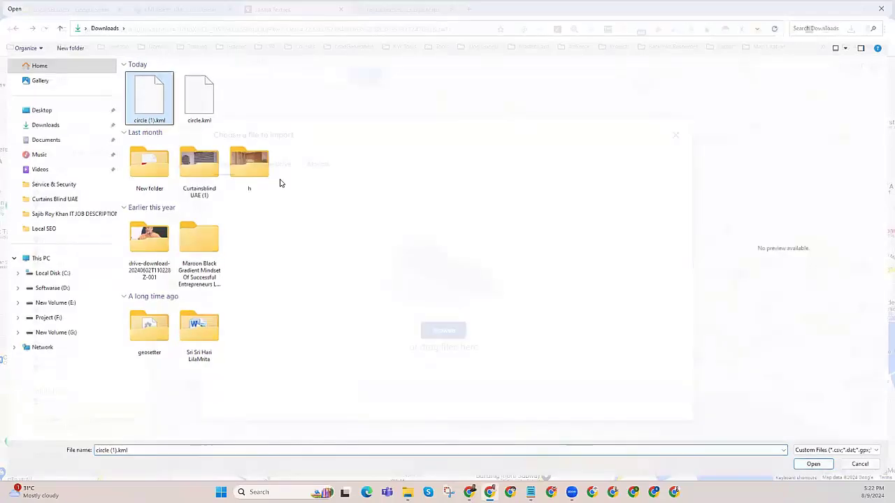
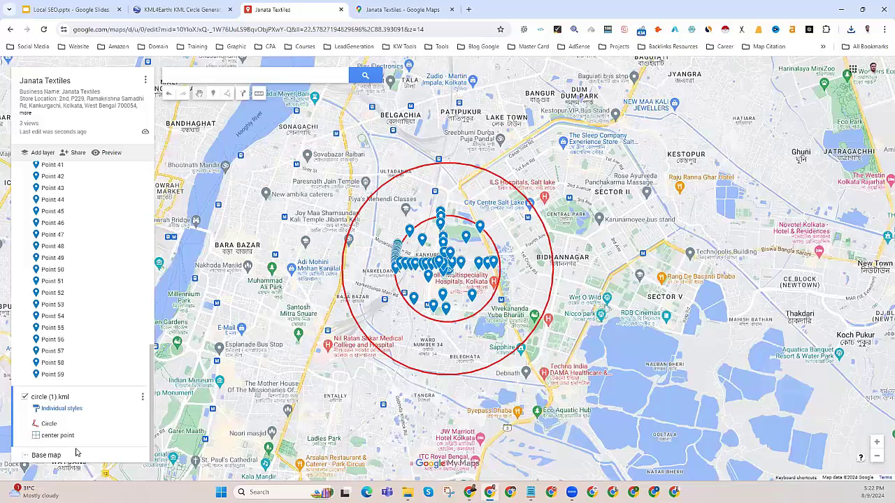
Rename the imported circle (1).kml layer to 2km circle
click(142, 397)
click(53, 306)
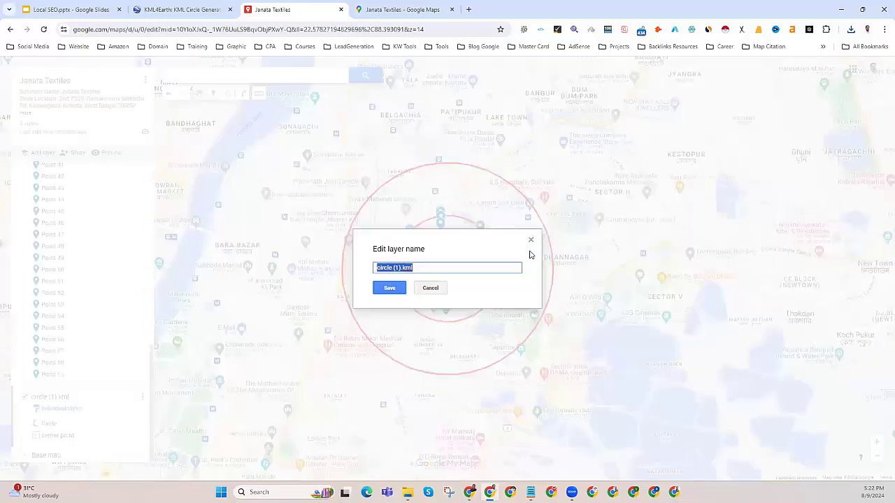
text(2km c)
click(391, 289)
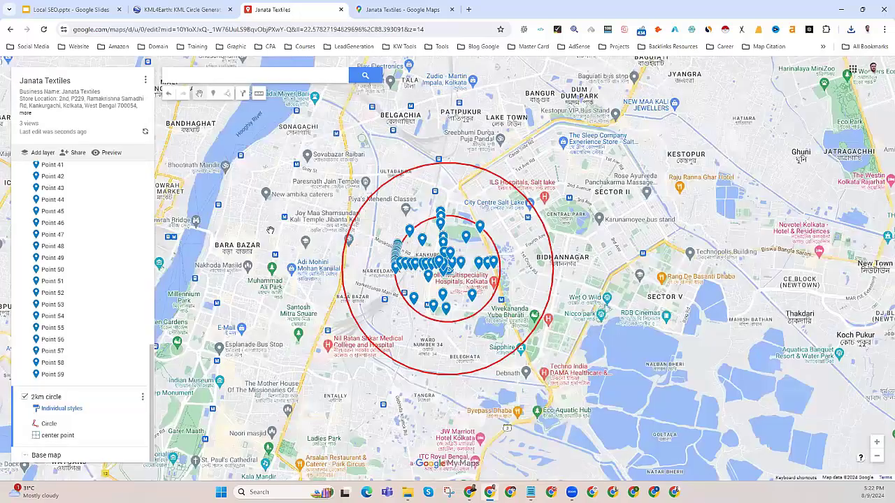
Inspect the 2km circle layer's center point and circle, and add six markers along the circle's southwestern arc
click(56, 436)
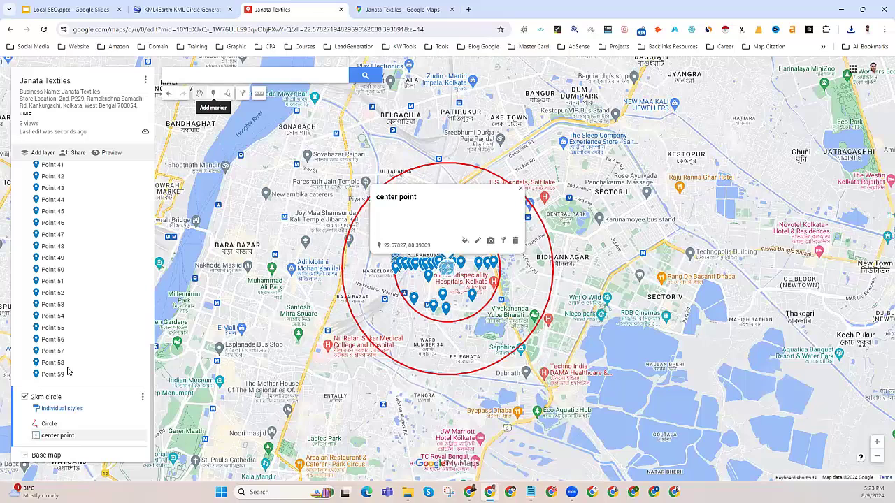
click(48, 424)
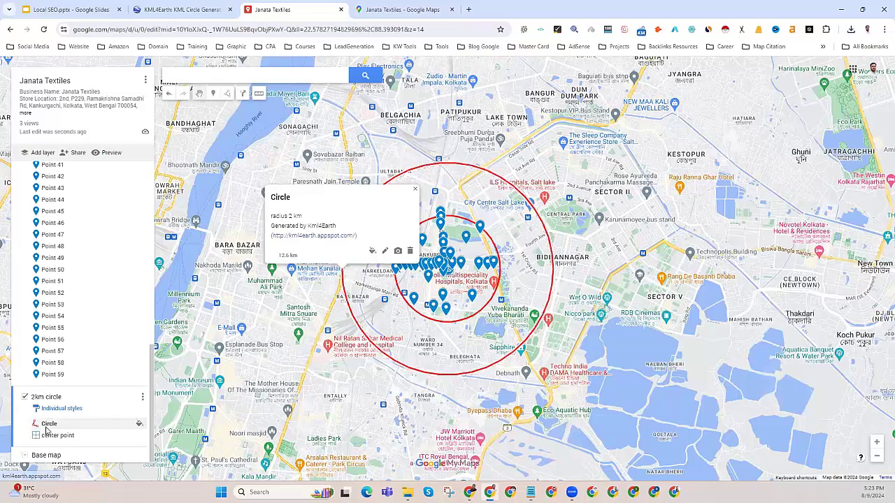
click(214, 96)
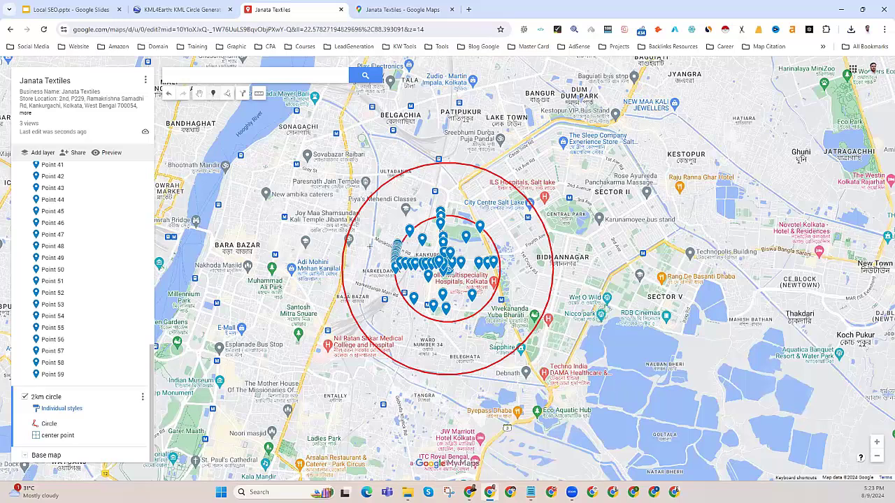
click(345, 290)
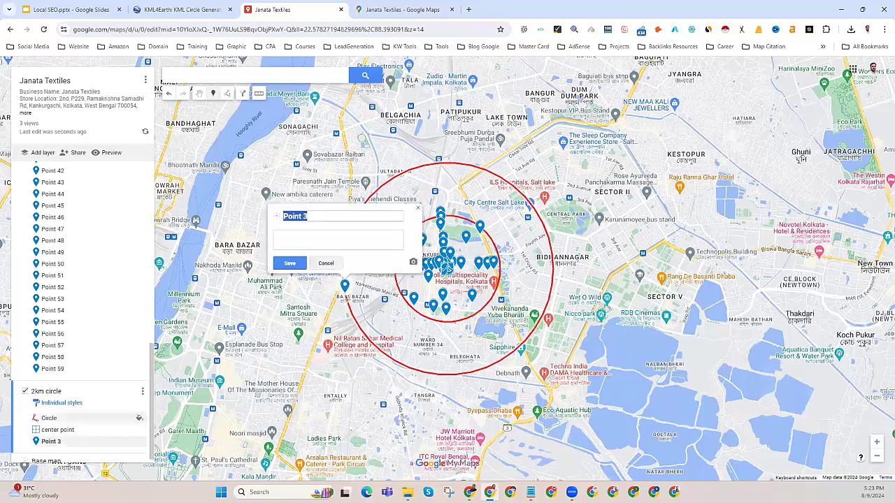
click(347, 298)
click(352, 309)
click(353, 314)
click(358, 322)
click(365, 329)
scroll(96, 411, down, 2)
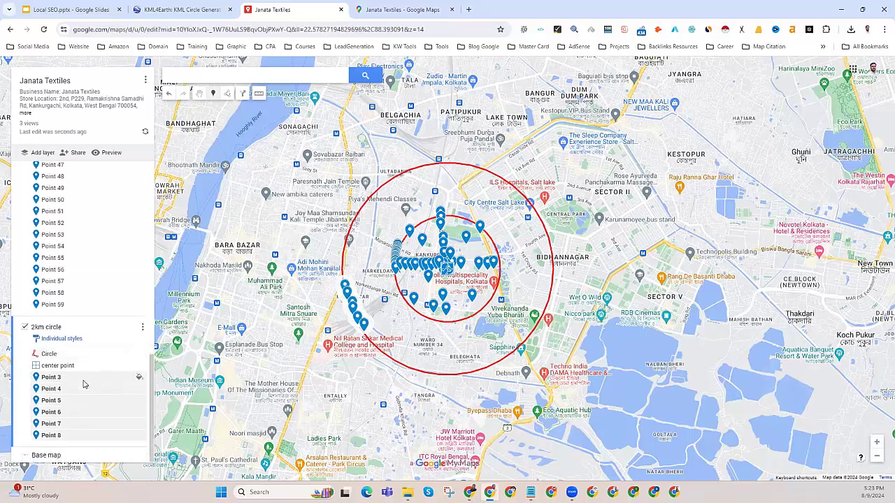
Make the 1km circle layer active by selecting Point 59, and add six markers along the outer circle's northwestern arc
click(57, 308)
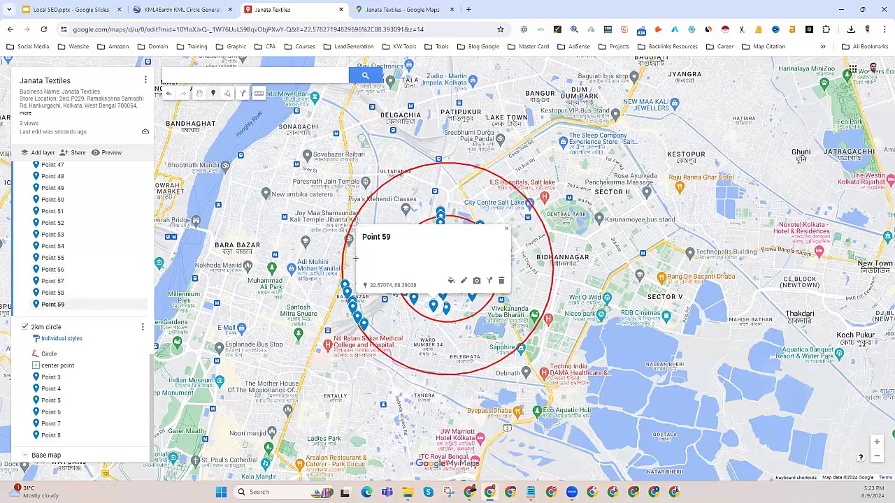
click(353, 222)
click(357, 217)
click(354, 225)
click(352, 234)
click(349, 244)
click(348, 253)
click(343, 261)
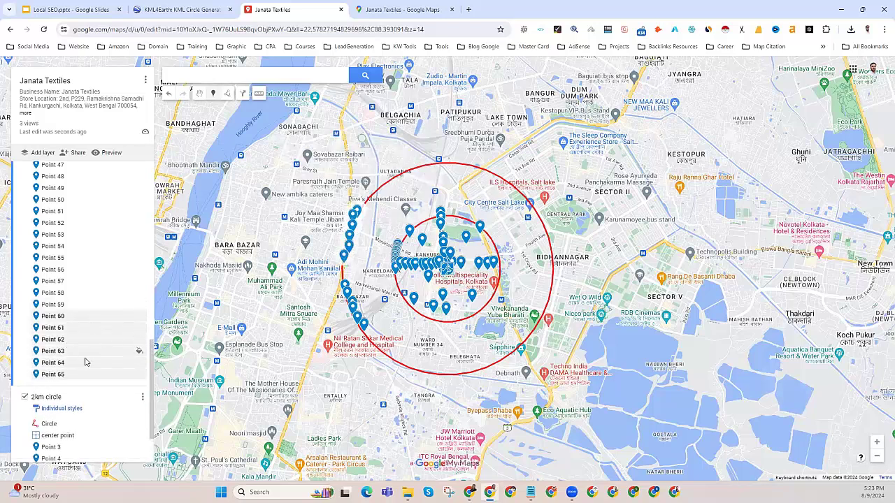
Make the 2km circle layer active by selecting Point 8, and add eleven markers along the outer circle's southern arc
scroll(80, 338, down, 1)
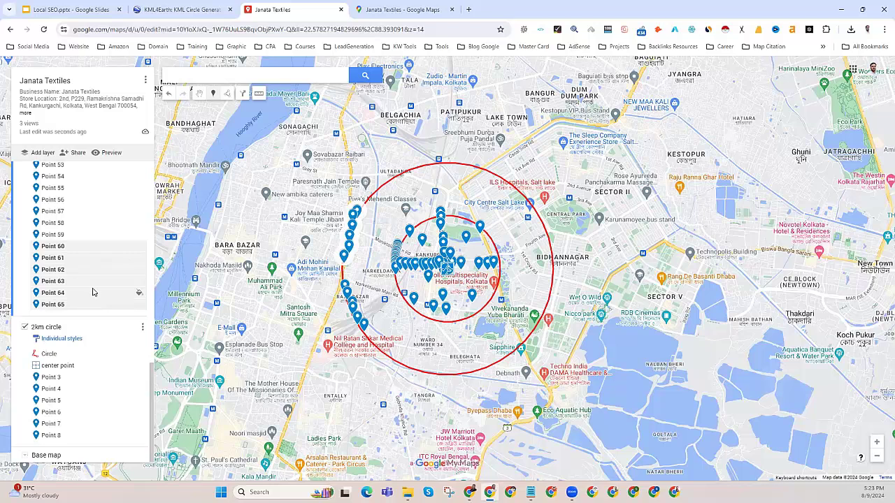
click(55, 434)
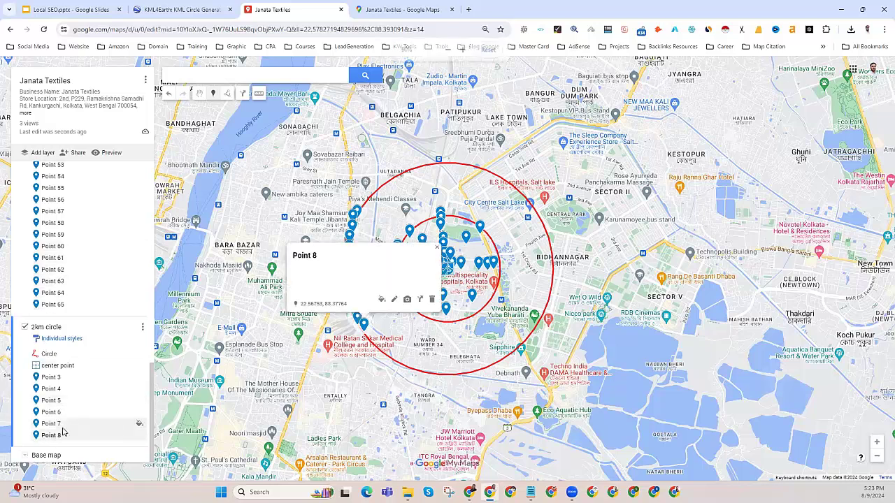
key(ctrl+minus)
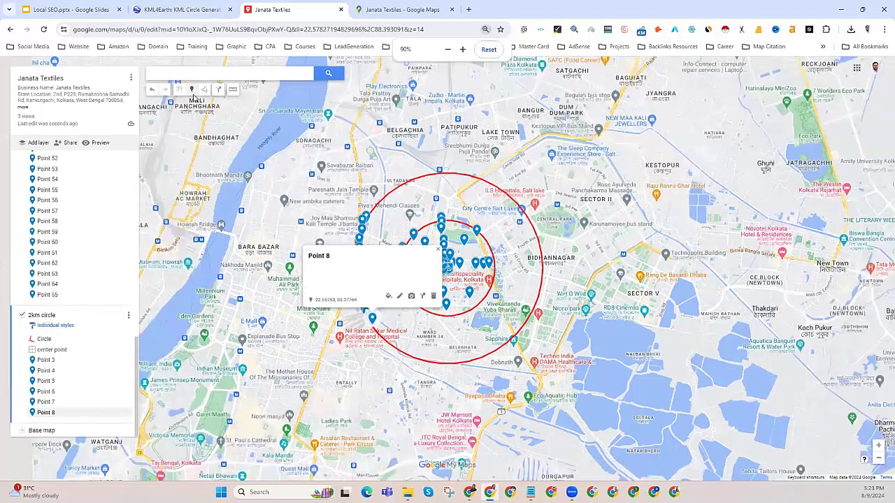
click(380, 336)
click(383, 341)
key(Return)
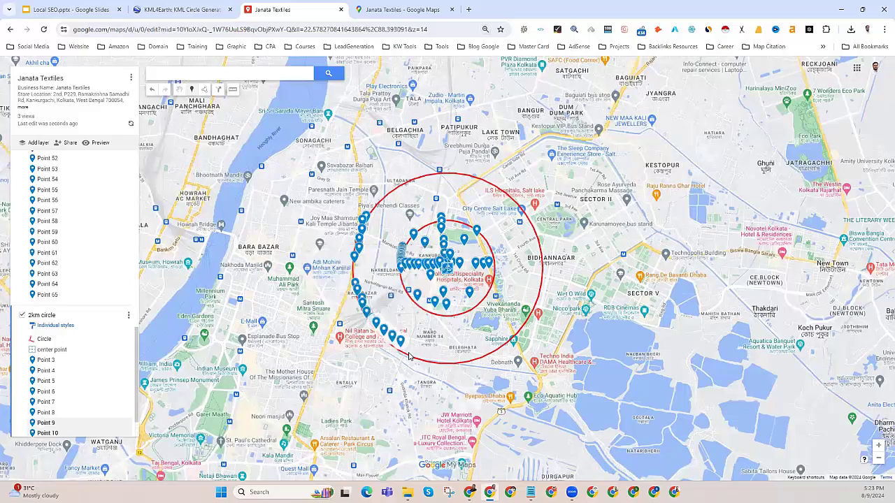
click(443, 360)
click(453, 363)
click(462, 360)
click(471, 360)
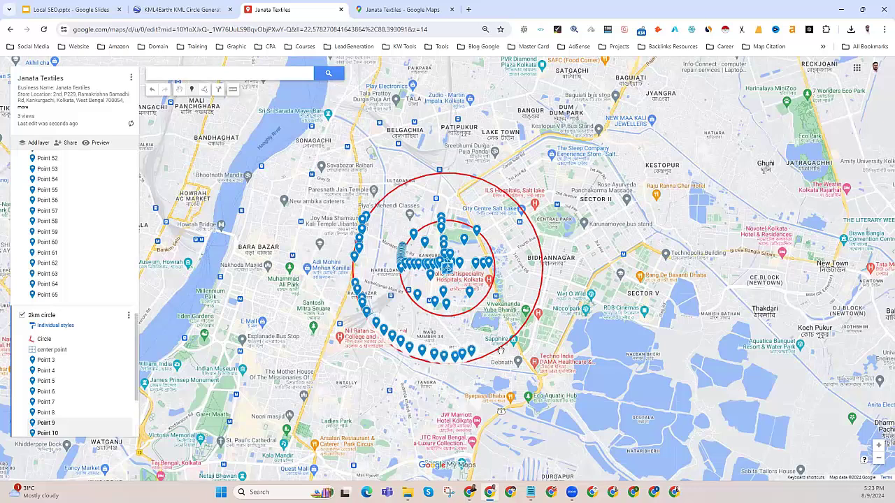
Open the 2km circle layer's data table, review the empty descriptions of the center point and Point 3 rows, and close the table
scroll(77, 364, down, 3)
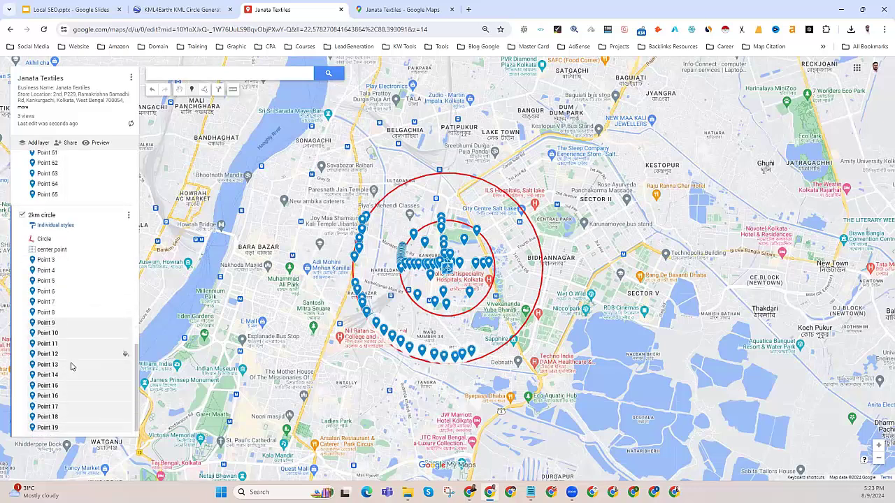
click(130, 200)
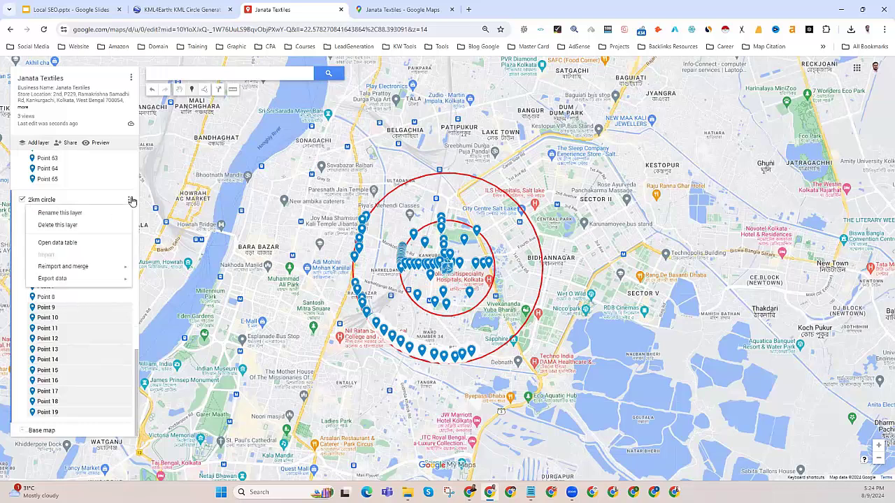
click(50, 244)
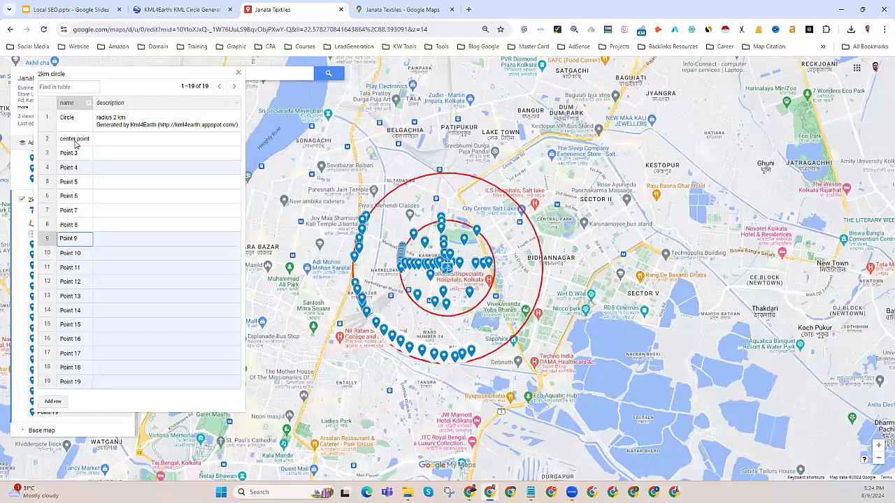
click(78, 142)
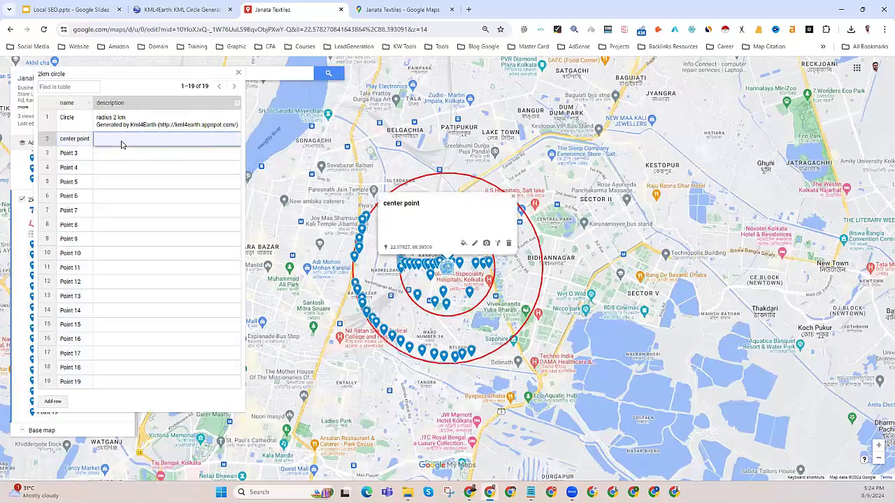
click(110, 160)
click(111, 163)
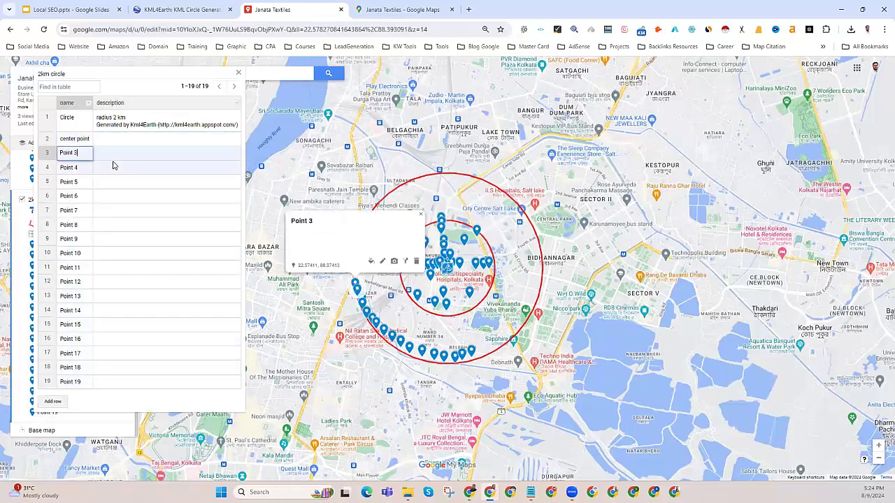
click(239, 72)
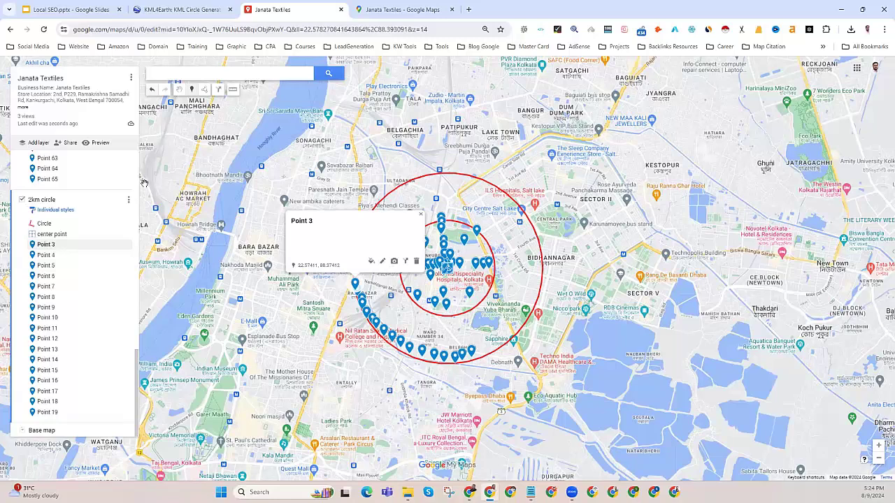
Share the map so anyone with the link can view it and others can find it on the internet, and copy its link
click(68, 144)
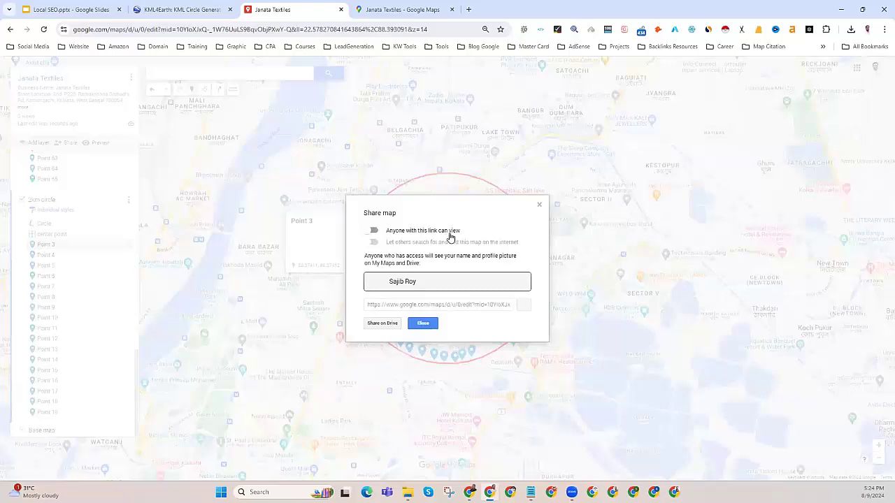
click(373, 230)
click(374, 242)
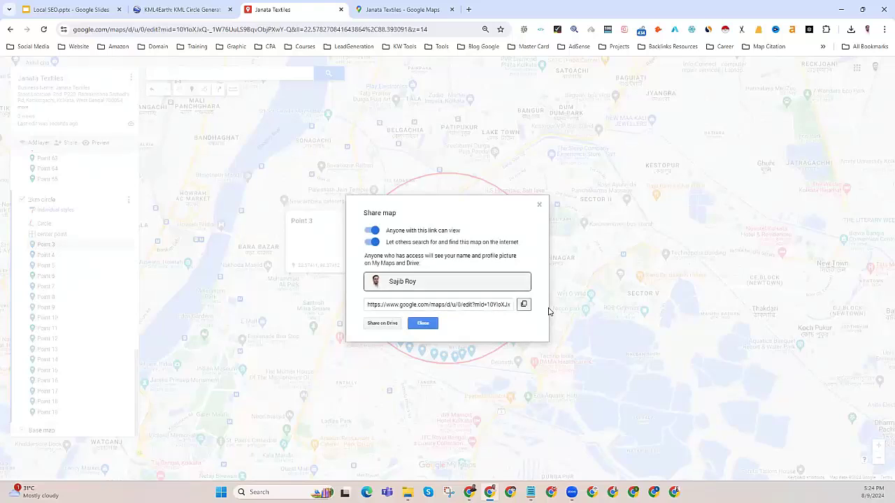
click(523, 304)
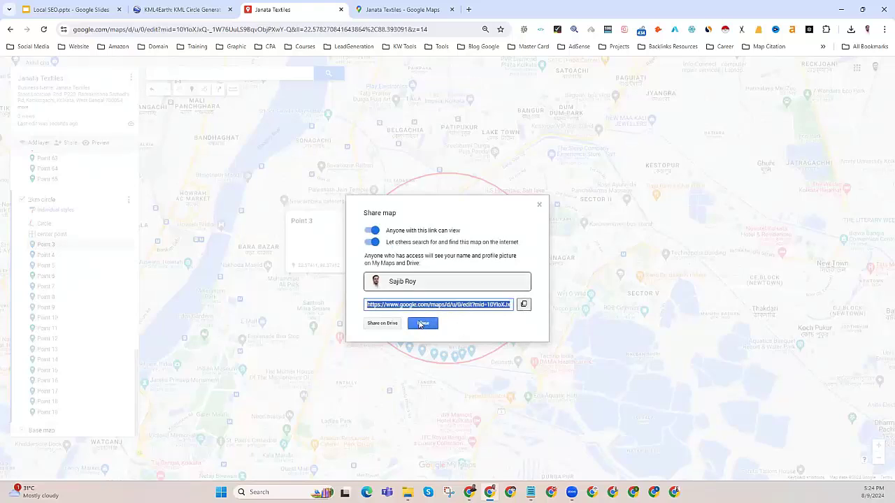
click(523, 305)
click(424, 324)
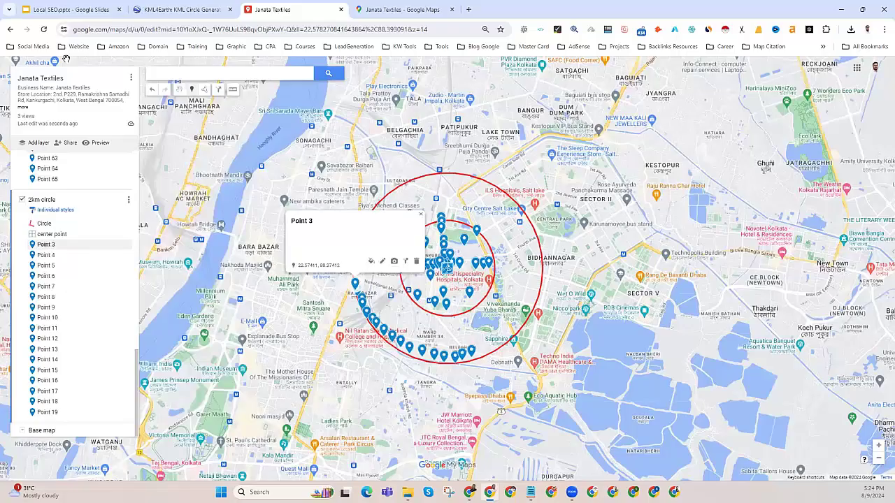
Open the copied map link in a separate Chrome window under another profile
click(490, 492)
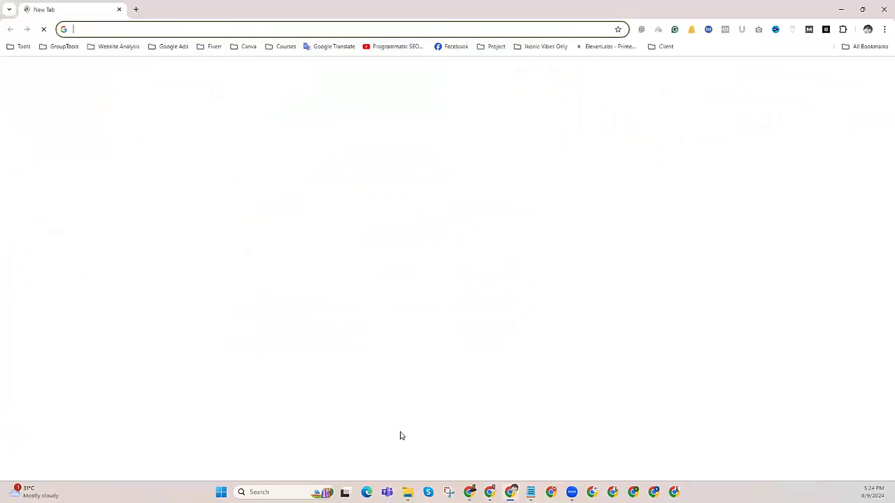
click(105, 29)
key(ctrl+v)
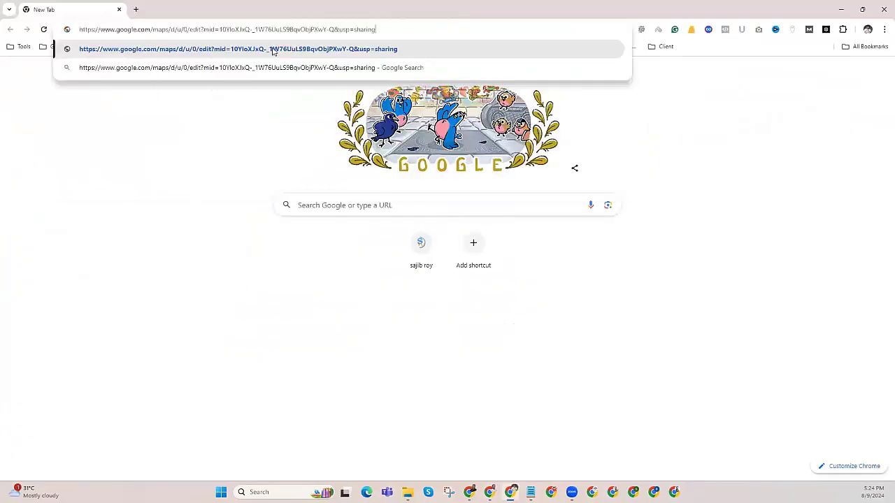
key(Return)
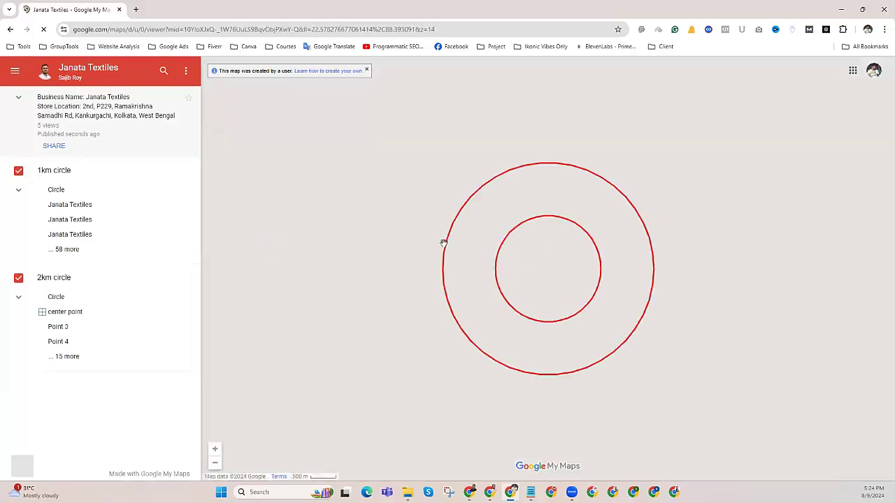
Examine the published map's view count, circles and markers at different scales, and close that browser window
drag(421, 244, 298, 216)
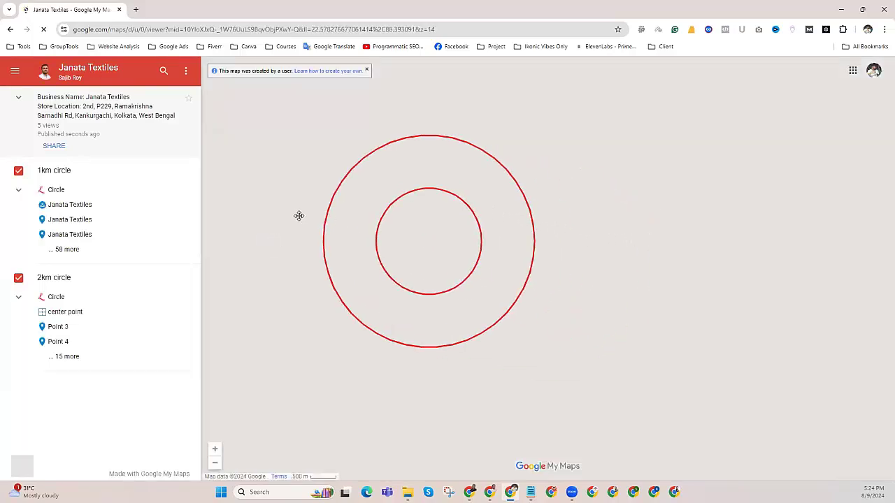
drag(36, 126, 61, 128)
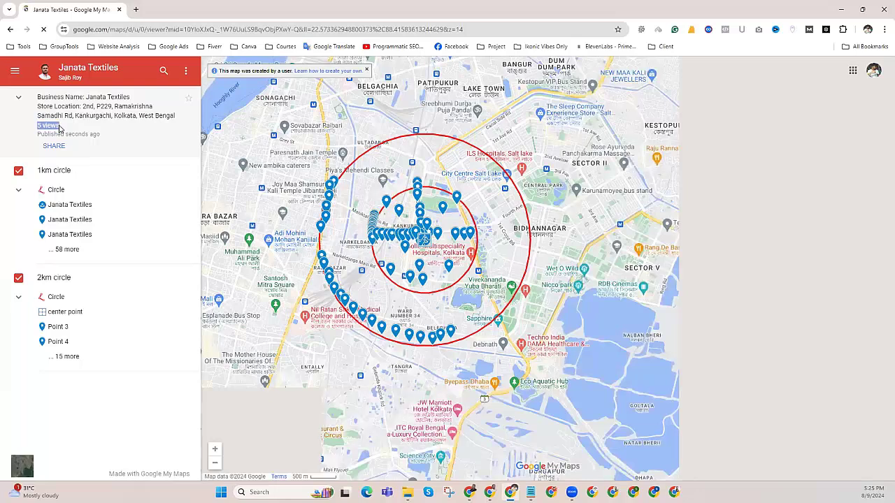
scroll(392, 294, up, 2)
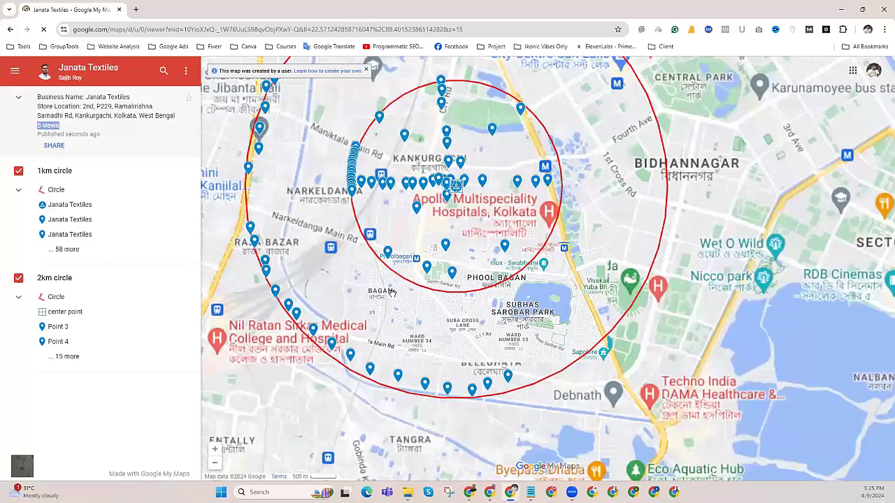
scroll(392, 294, down, 2)
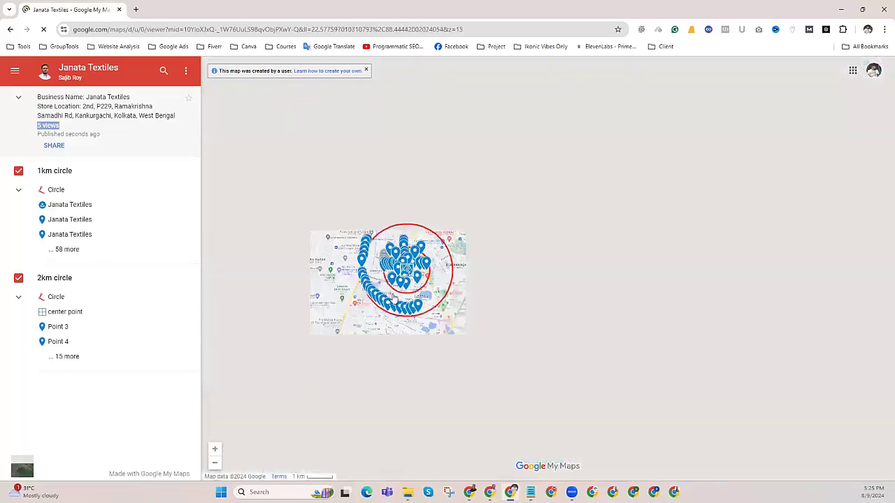
scroll(392, 294, up, 2)
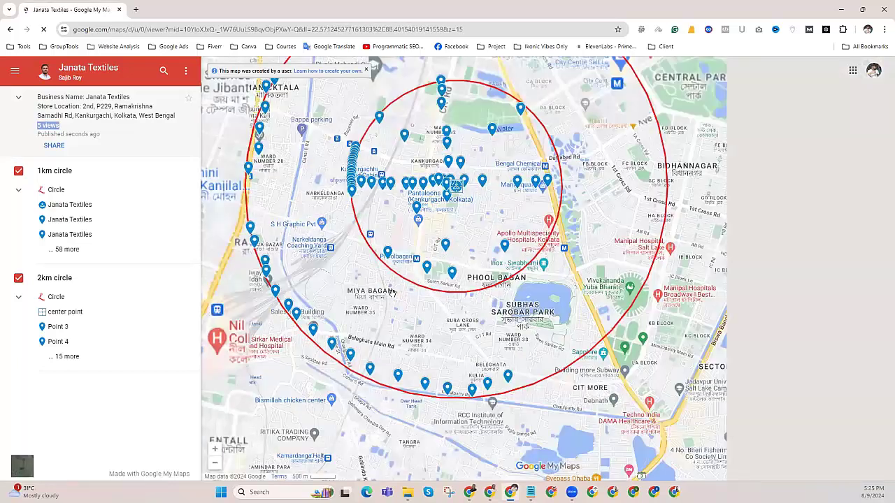
scroll(393, 294, down, 2)
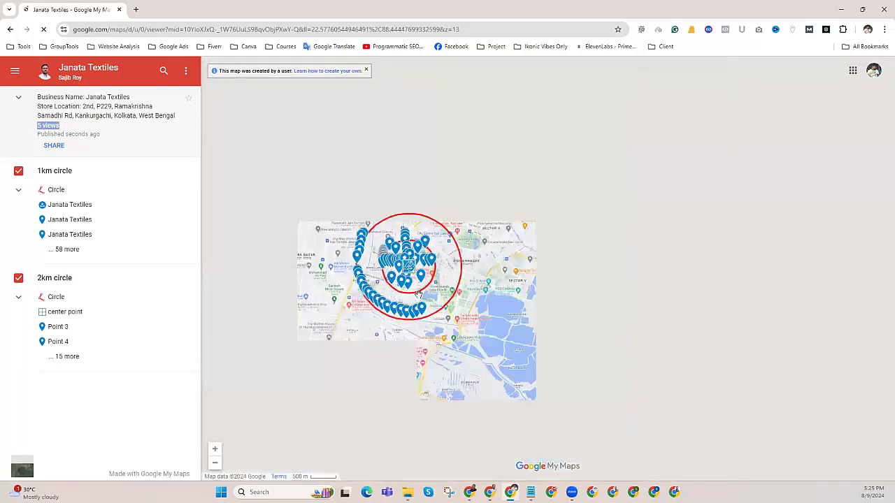
click(882, 11)
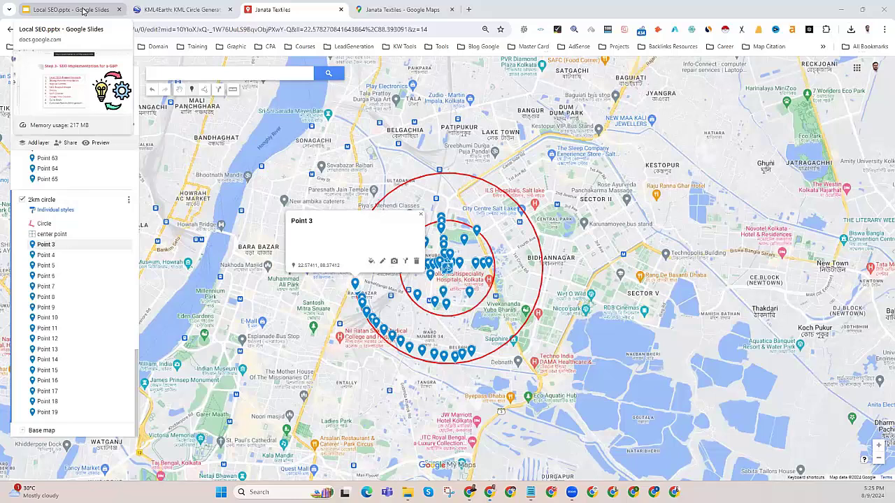
Switch to the Local SEO.pptx presentation and review the Google Map Citation item on the Step 3 slide
key(ctrl+1)
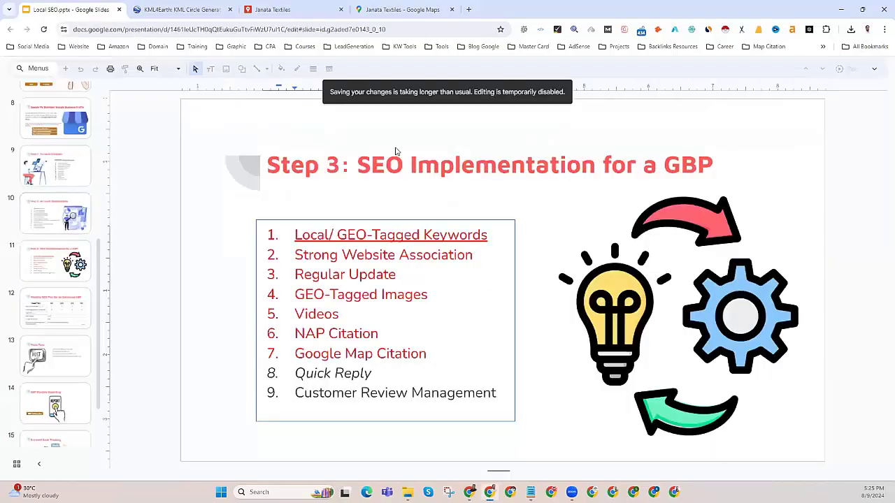
drag(295, 354, 428, 355)
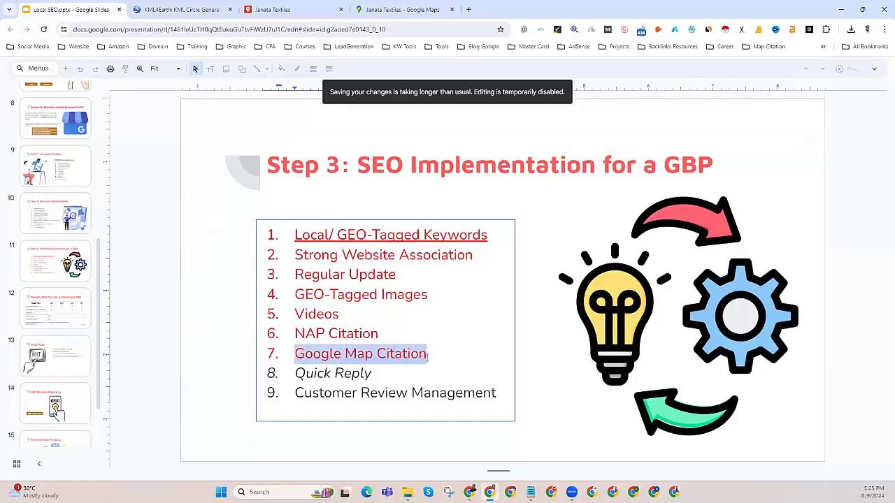
click(161, 321)
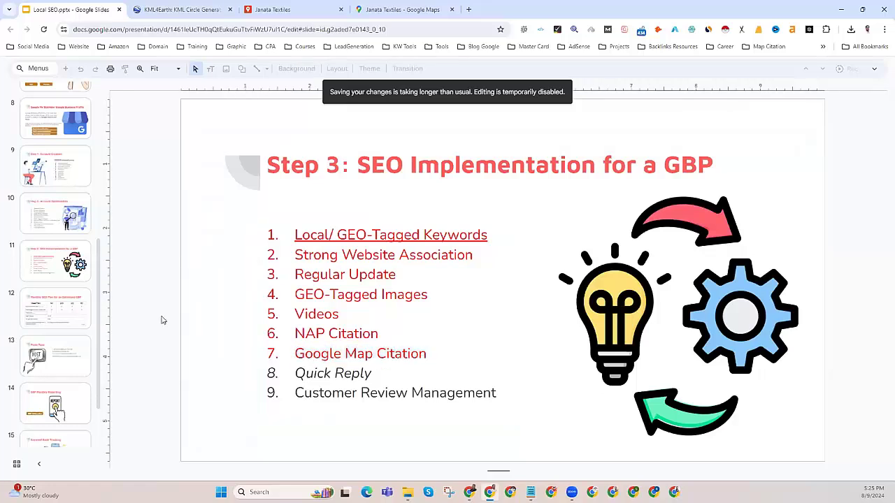
Close the KML Circle Generator and Google Maps pages, and add a marker west of the outer circle, just north of Bara Bazar
click(210, 9)
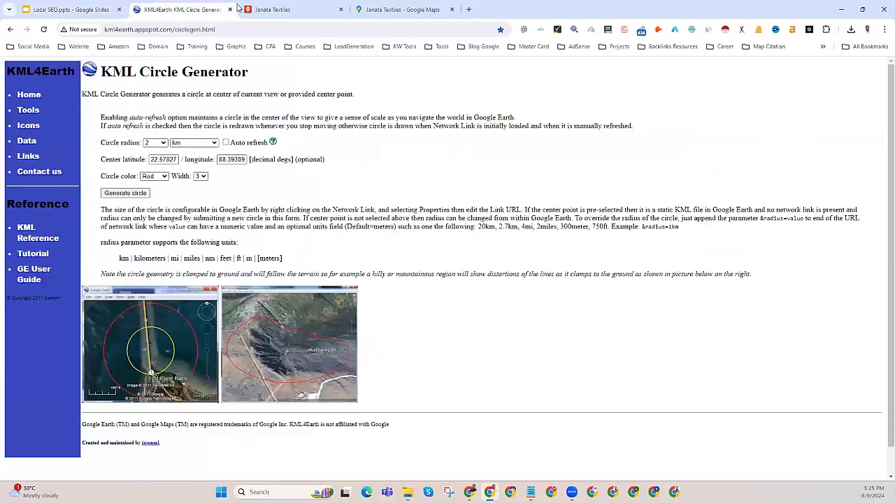
click(230, 10)
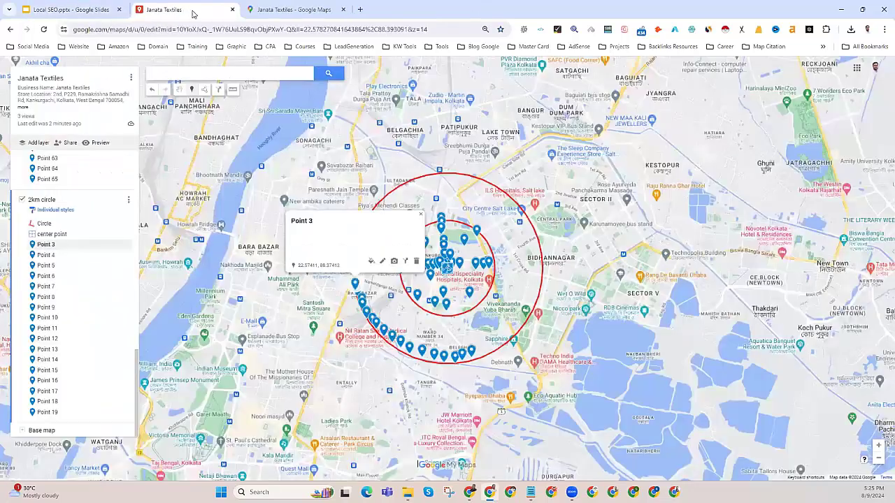
click(261, 225)
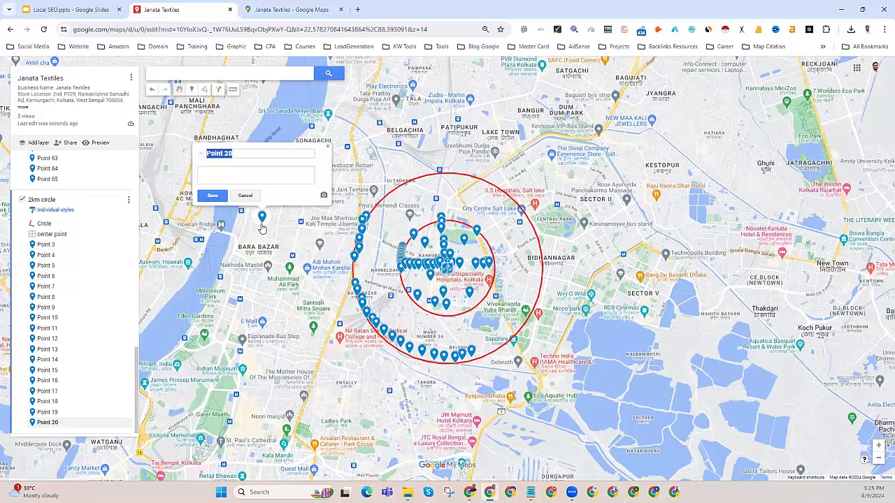
click(288, 9)
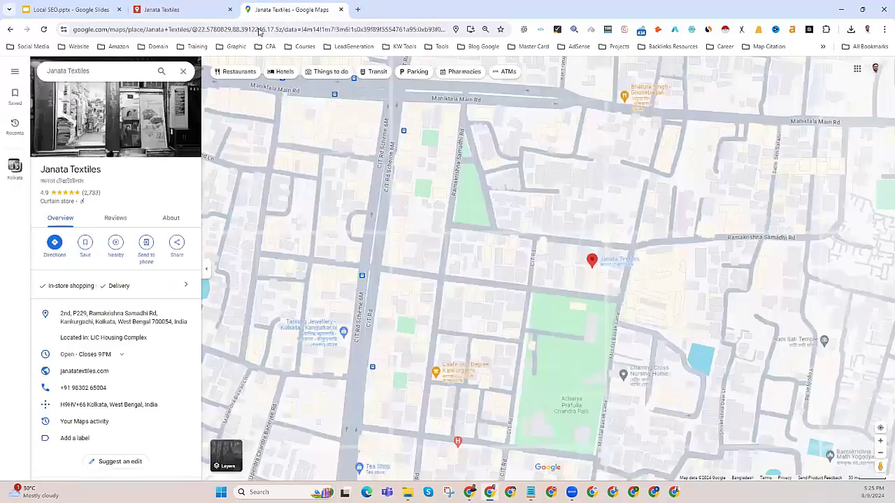
click(258, 29)
key(ctrl+w)
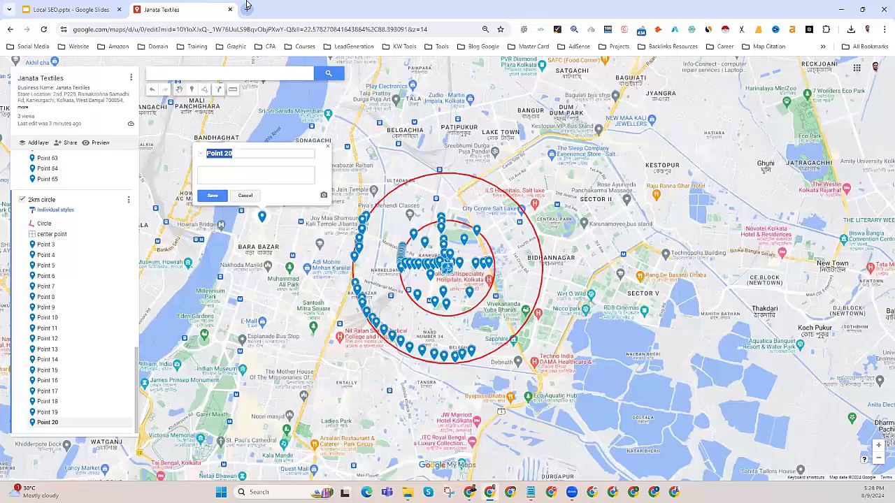
click(328, 147)
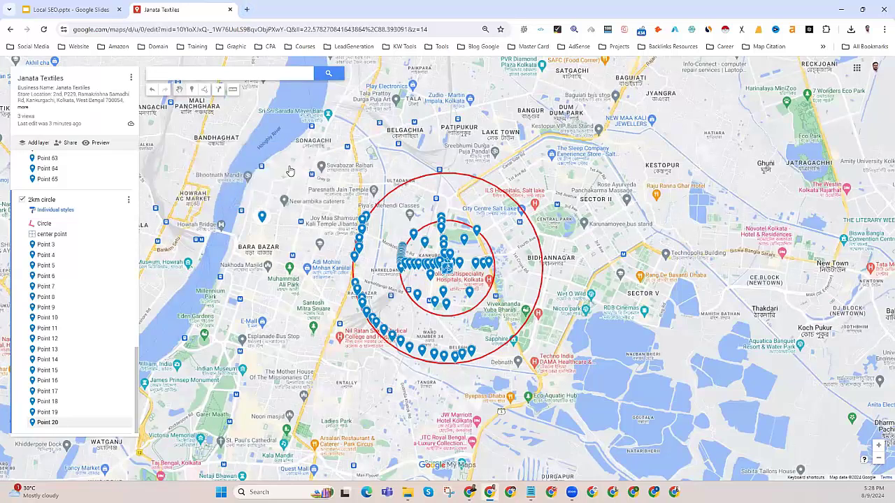
Open the Fiverr website in a new browser tab
click(246, 9)
text(fiv)
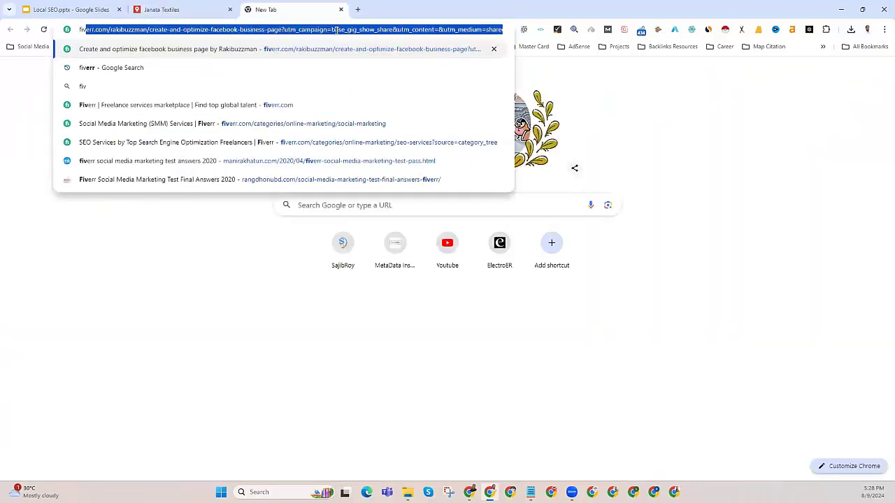
text(err)
key(Return)
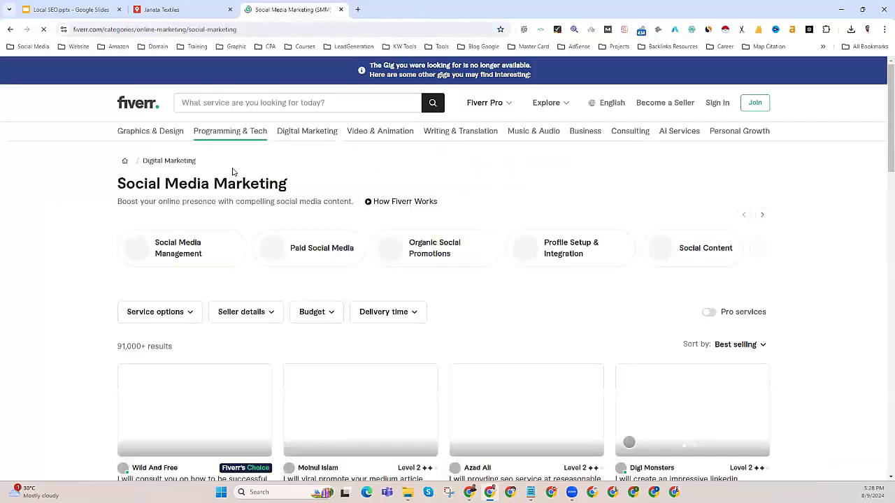
Search Fiverr for map citation services and look over the result count and the first gigs
click(203, 103)
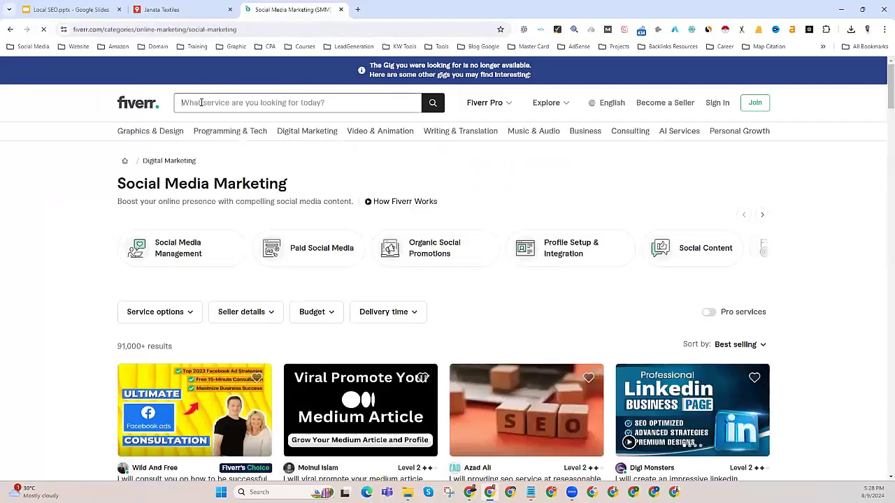
text(map citation)
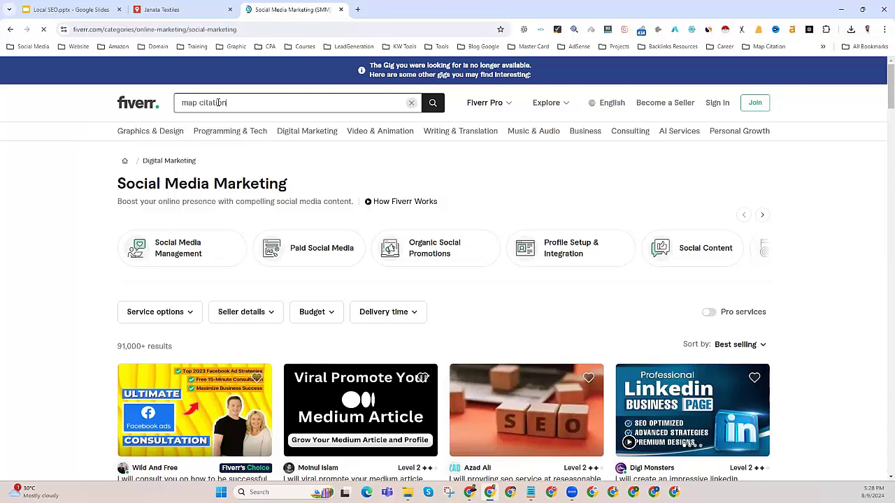
key(Return)
drag(119, 227, 176, 231)
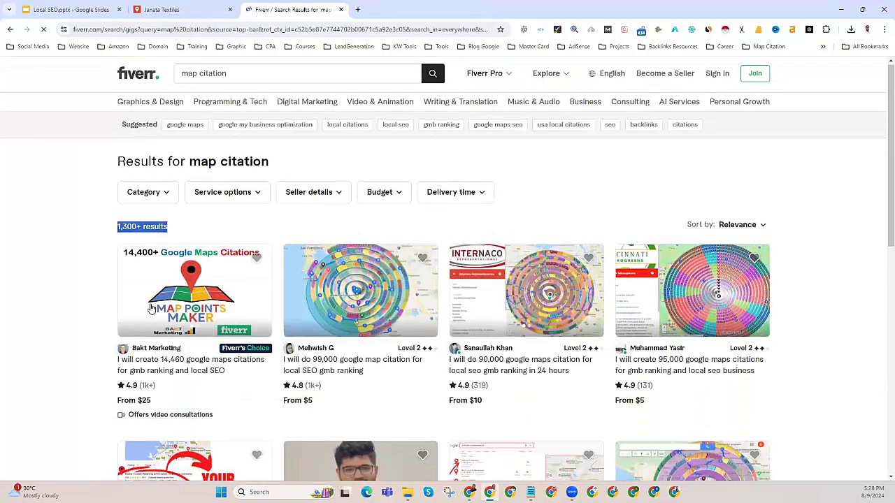
scroll(151, 308, down, 1)
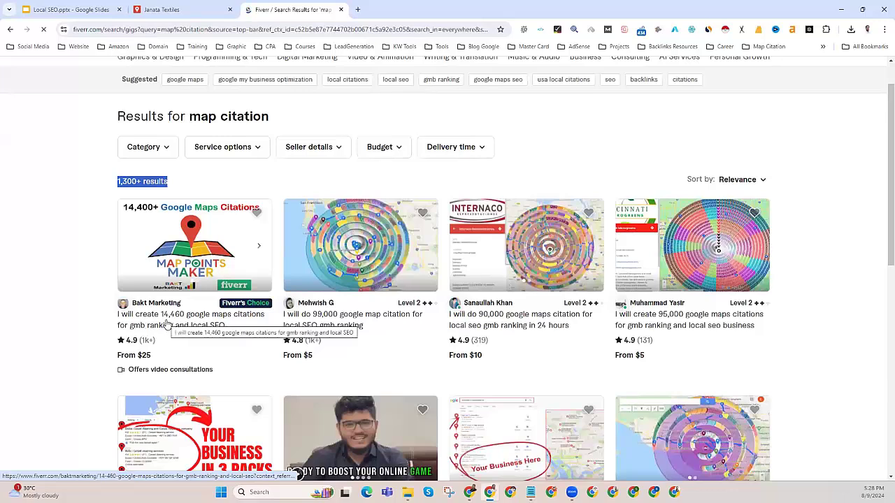
Examine the ratings and review counts of the first map citation gigs, and look over the other gigs in the search results
scroll(168, 325, down, 1)
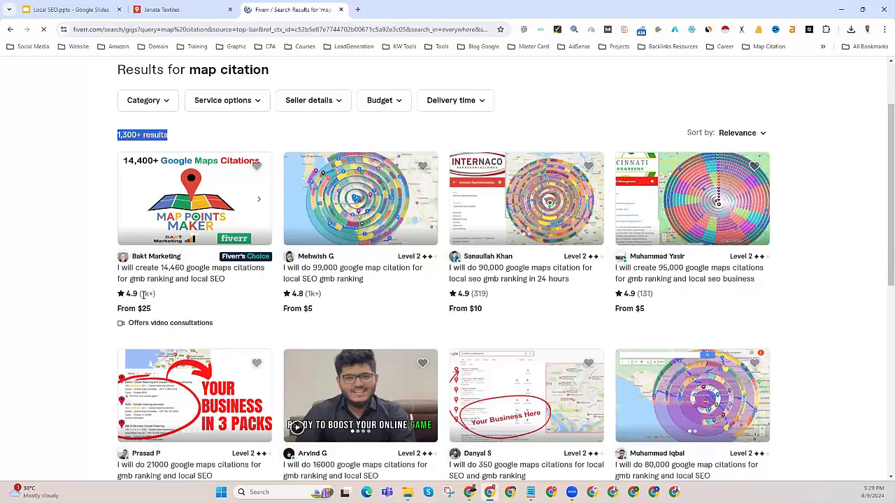
drag(140, 294, 153, 294)
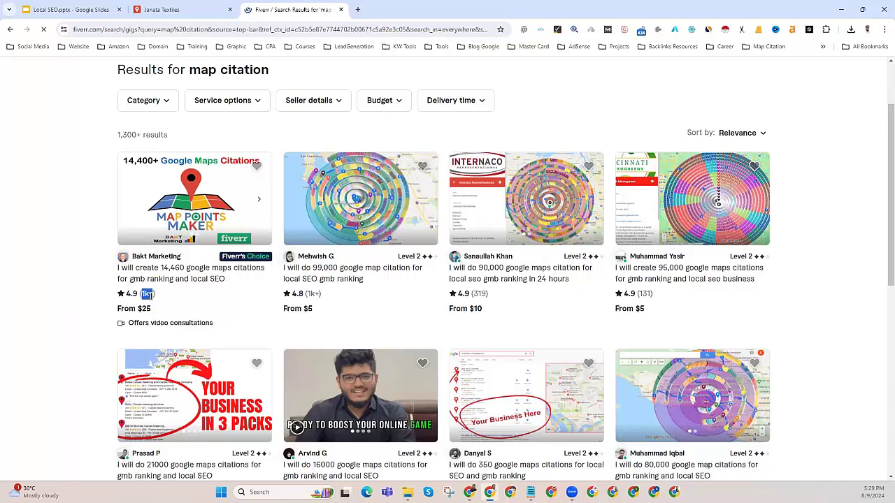
click(145, 295)
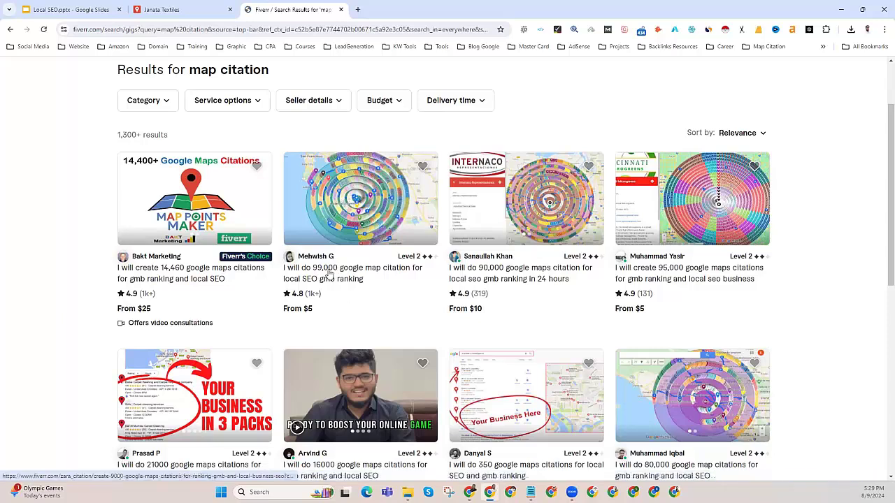
double_click(294, 294)
click(314, 293)
double_click(313, 293)
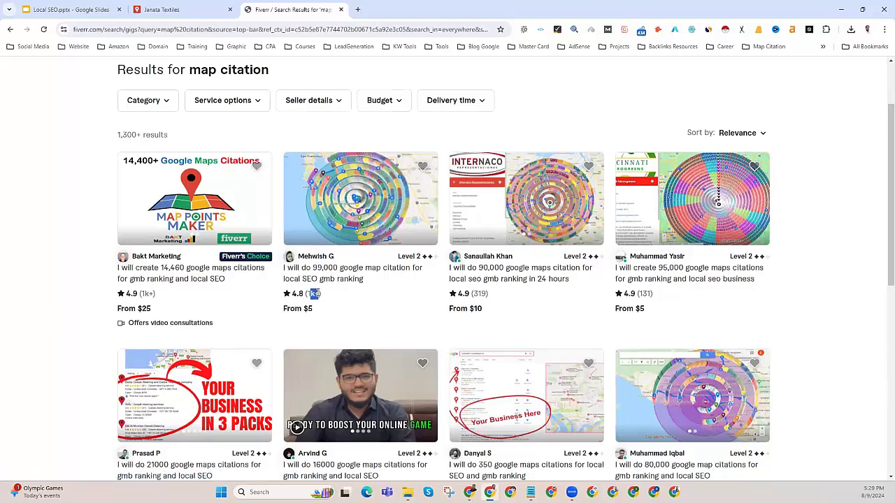
drag(457, 294, 488, 295)
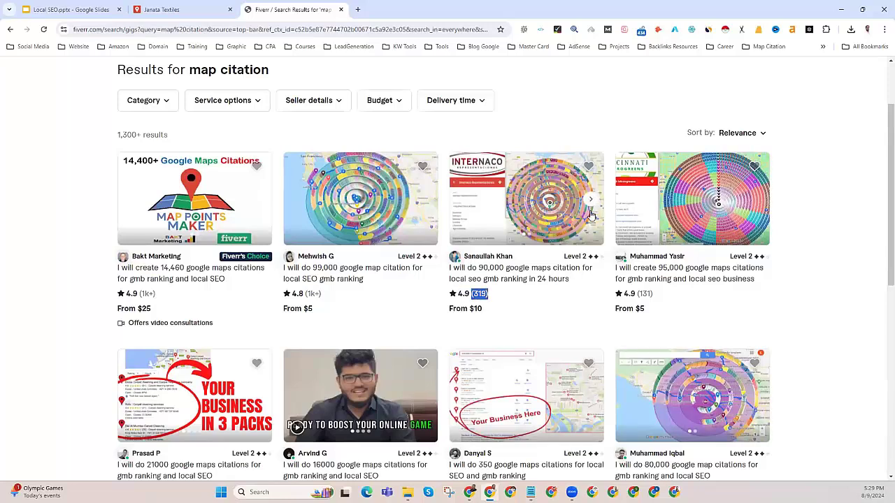
scroll(303, 369, down, 4)
scroll(303, 369, up, 3)
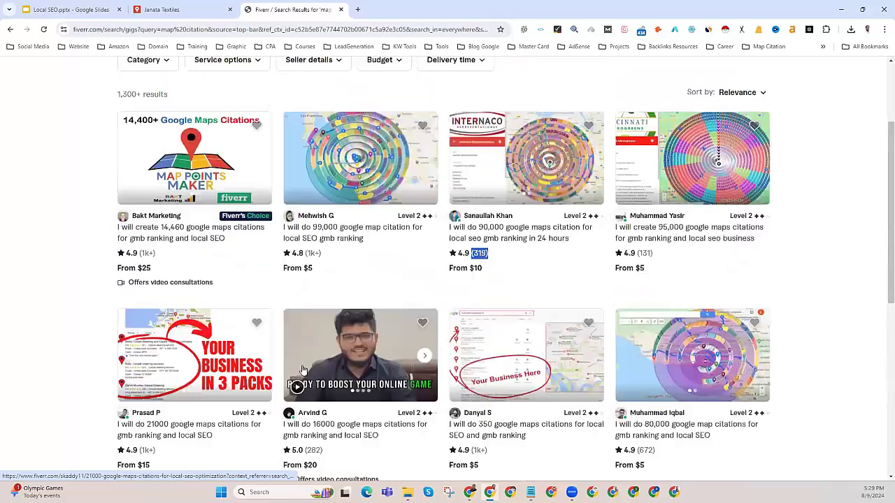
scroll(303, 369, down, 2)
scroll(302, 369, up, 4)
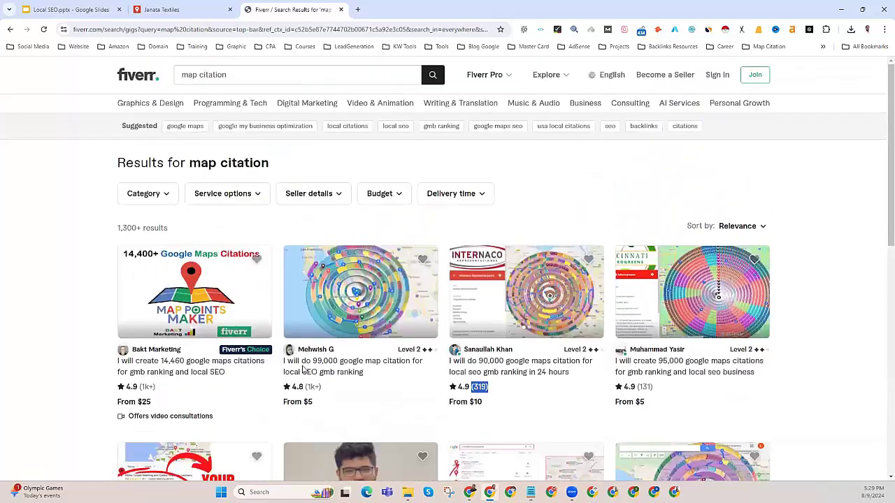
Close the Fiverr search page and return to the Step 3 slide of the Local SEO.pptx presentation
click(340, 10)
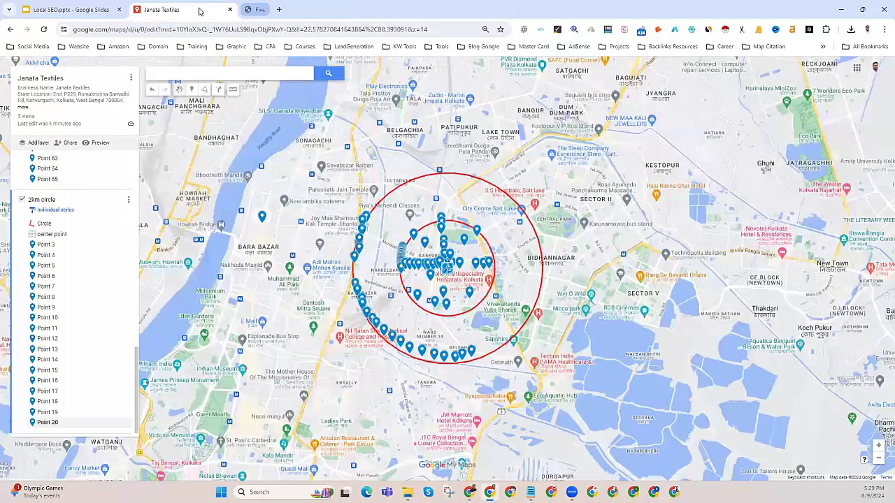
click(56, 10)
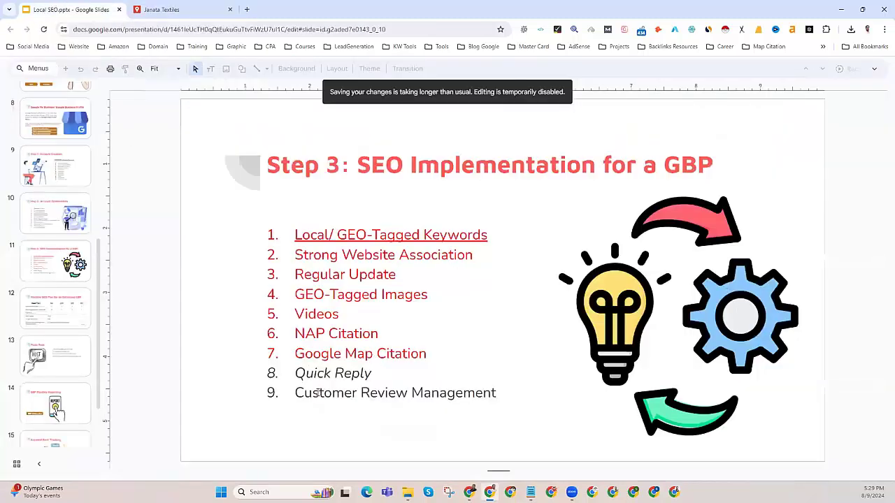